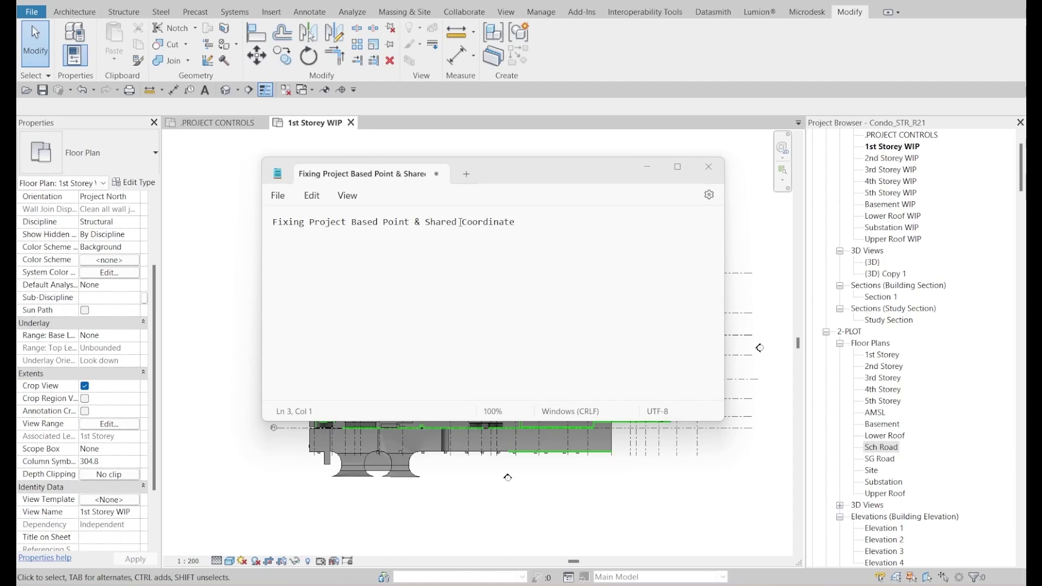
drag(517, 222, 262, 230)
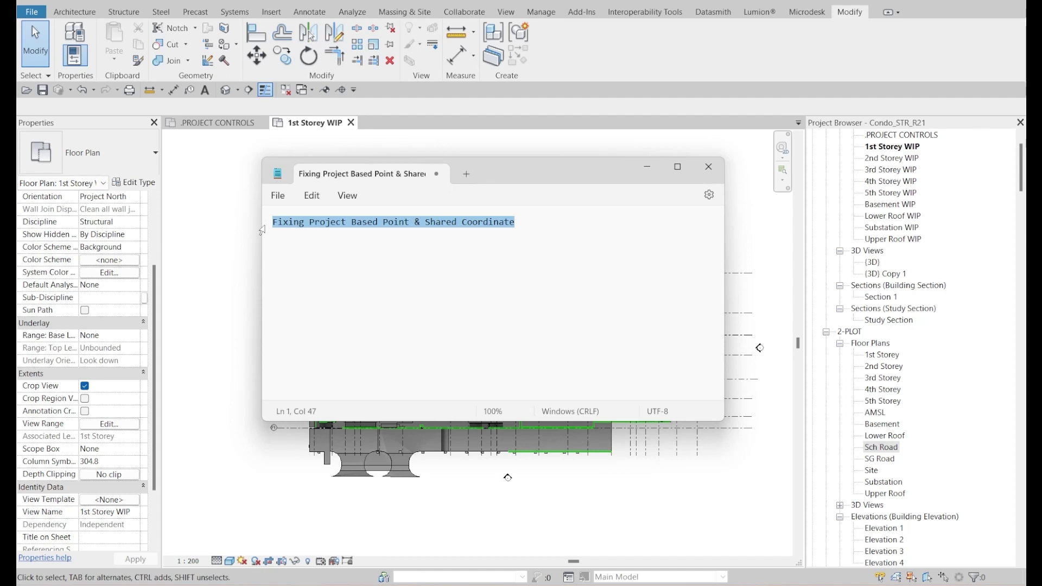
Step: Switch to Revit and turn on Project Base Point and Survey Point under the Site category in the 1st Storey WIP view's visibility overrides
click(204, 269)
scroll(204, 269, down, 1)
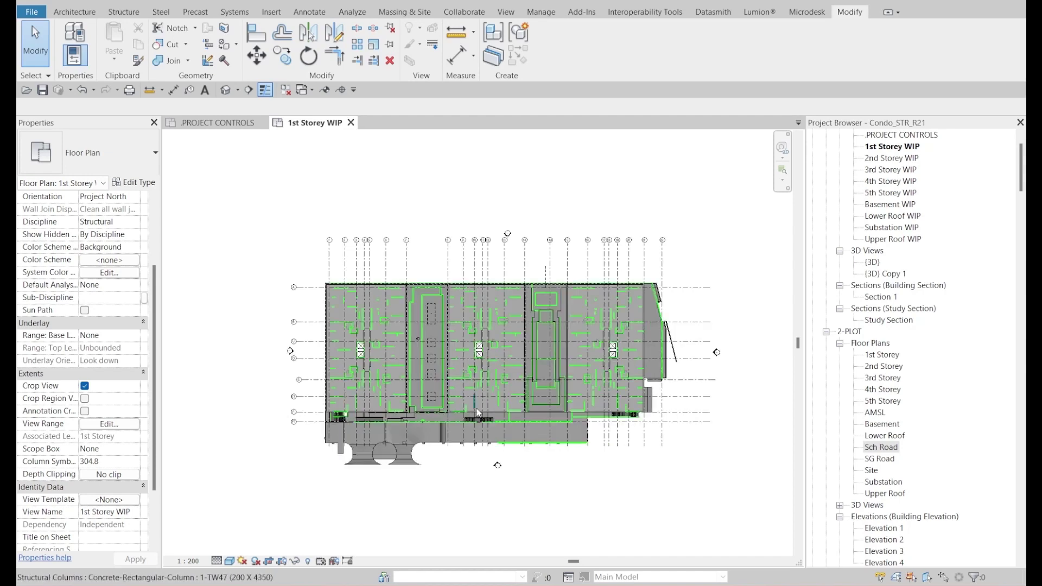
key(v)
key(g)
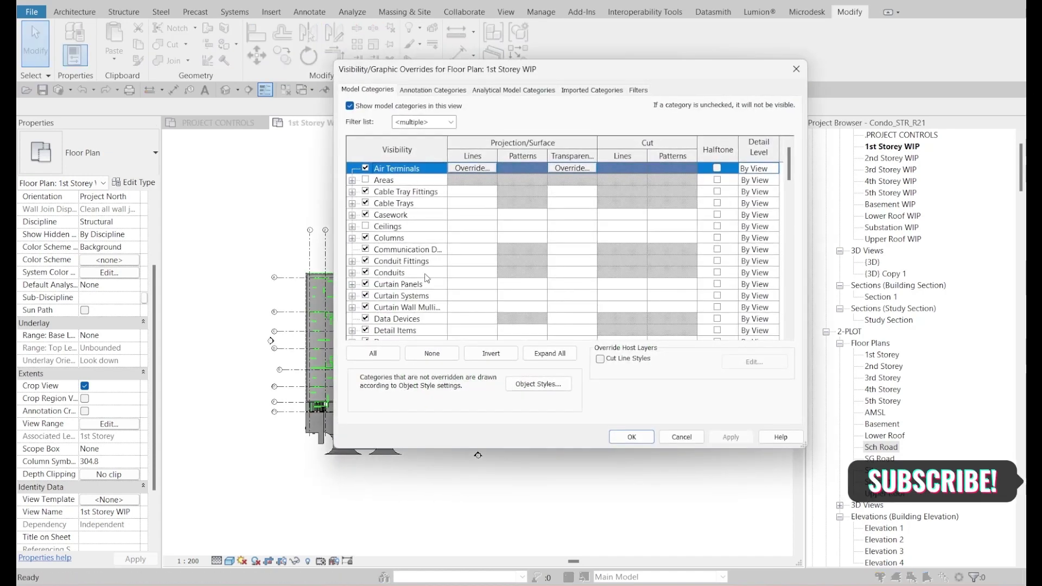
click(354, 272)
scroll(353, 260, down, 2)
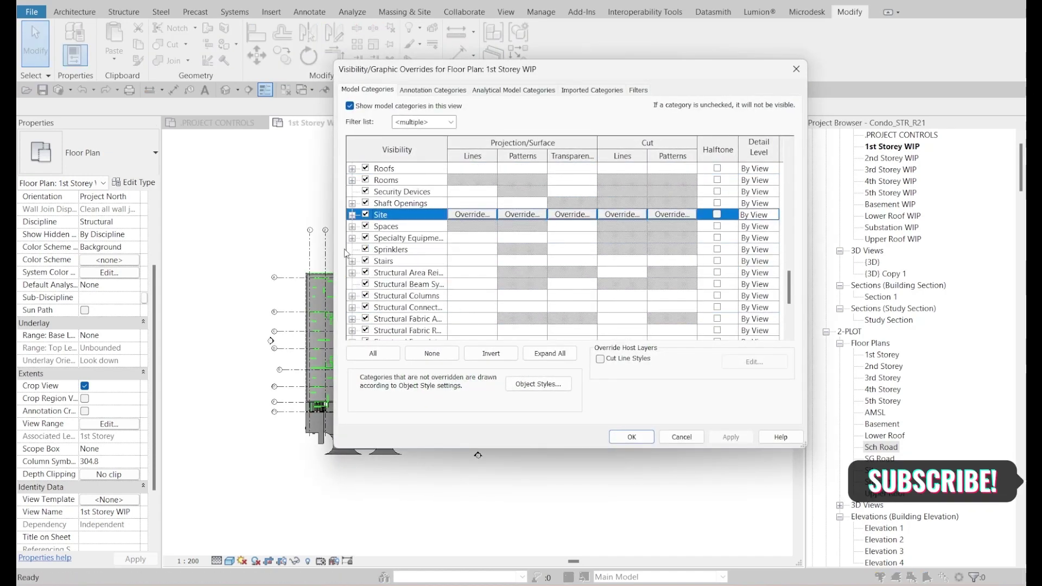
click(352, 214)
scroll(413, 294, down, 3)
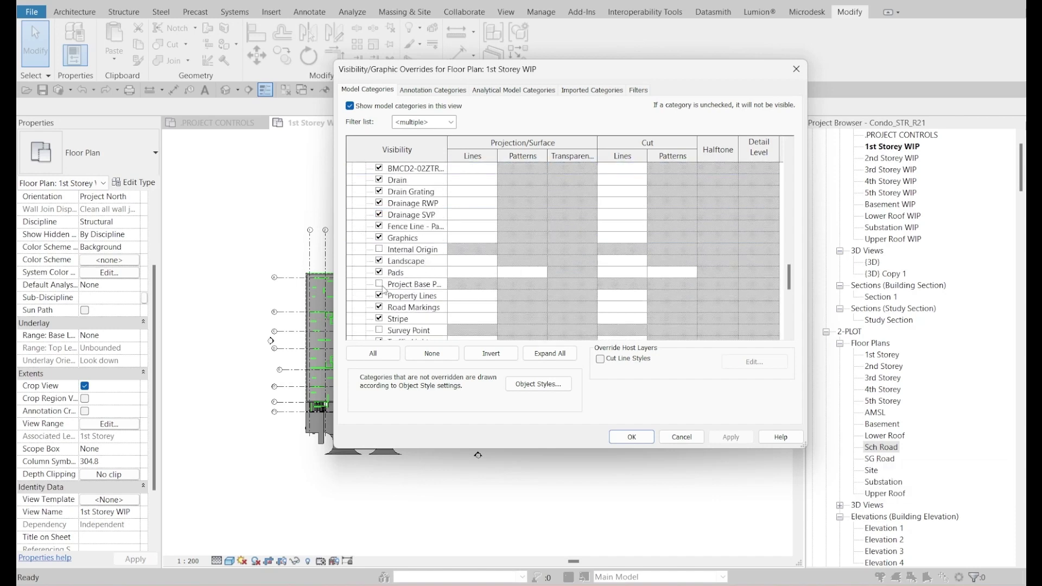
click(386, 284)
scroll(385, 311, down, 2)
click(379, 285)
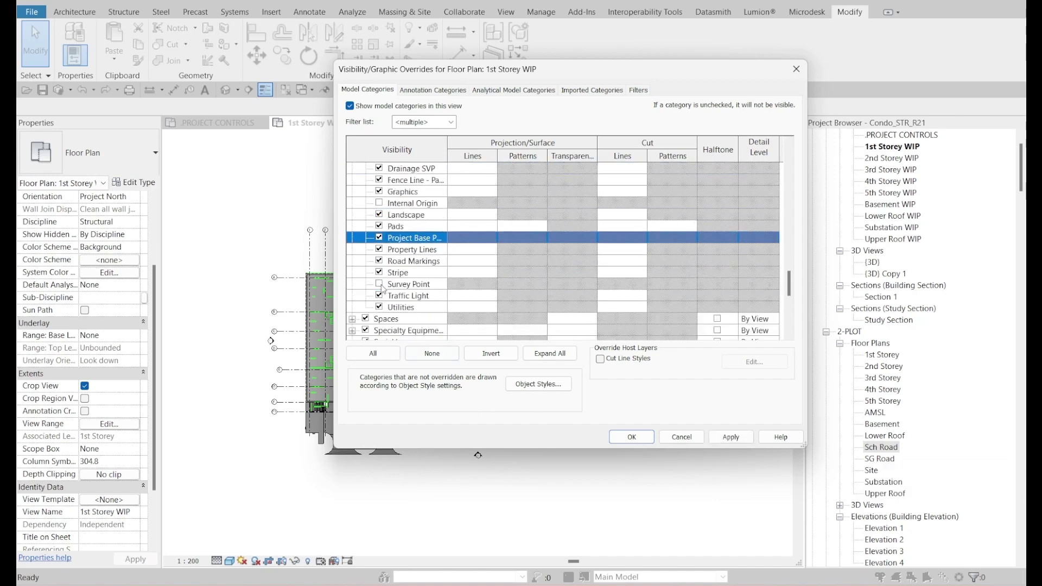
click(630, 437)
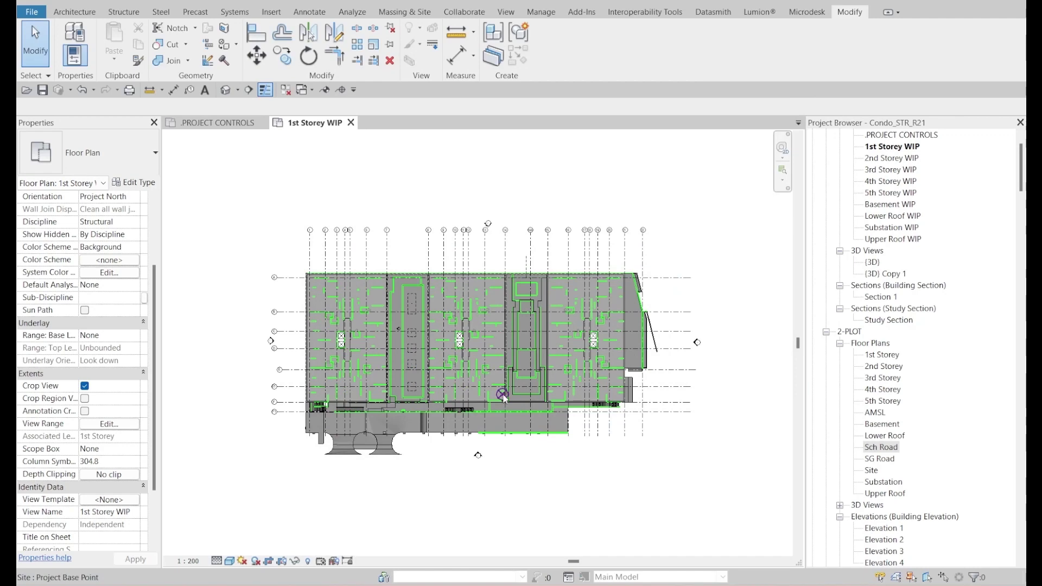
Step: Examine where the project base point sits relative to the building and grids on the 1st Storey WIP plan
scroll(499, 409, up, 5)
scroll(499, 408, down, 6)
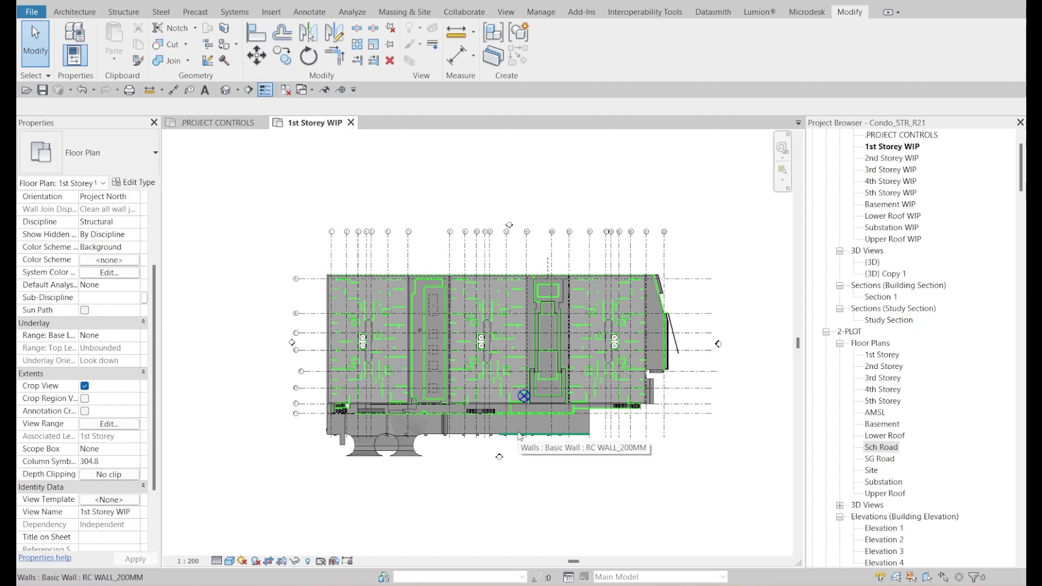
scroll(578, 385, down, 1)
middle_drag(578, 385, 567, 400)
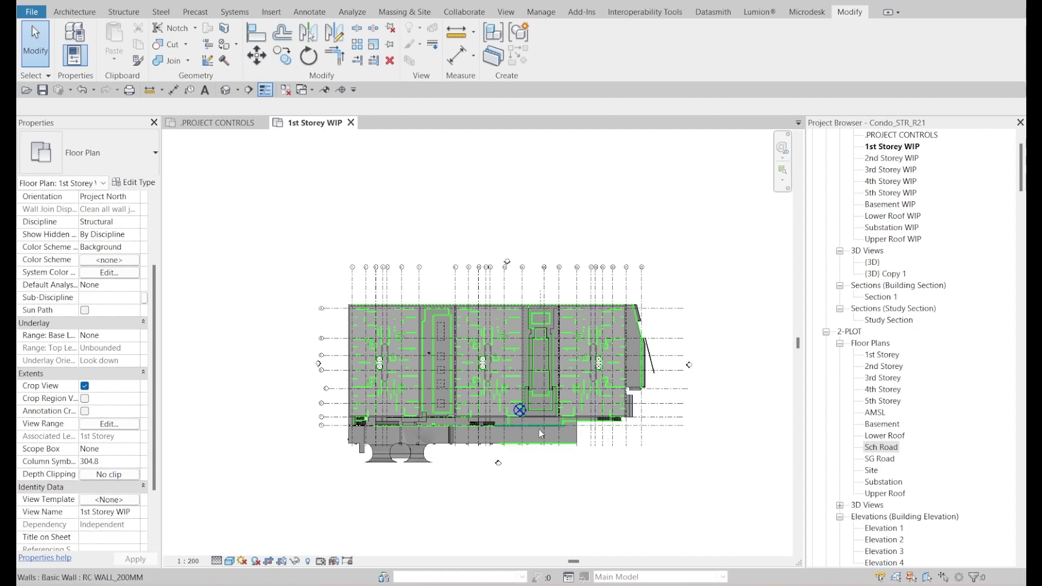
middle_drag(557, 484, 566, 491)
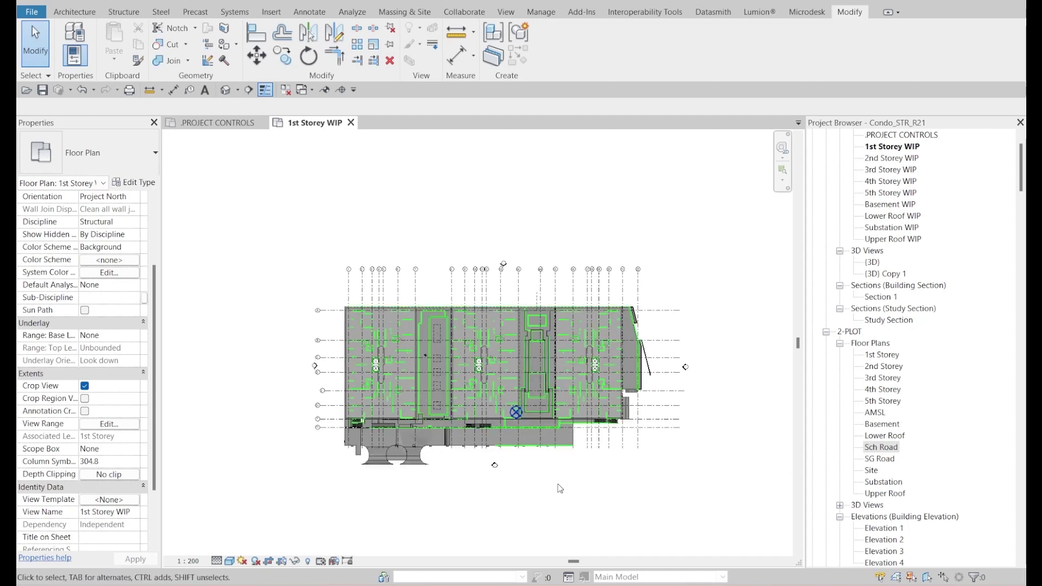
scroll(517, 395, up, 4)
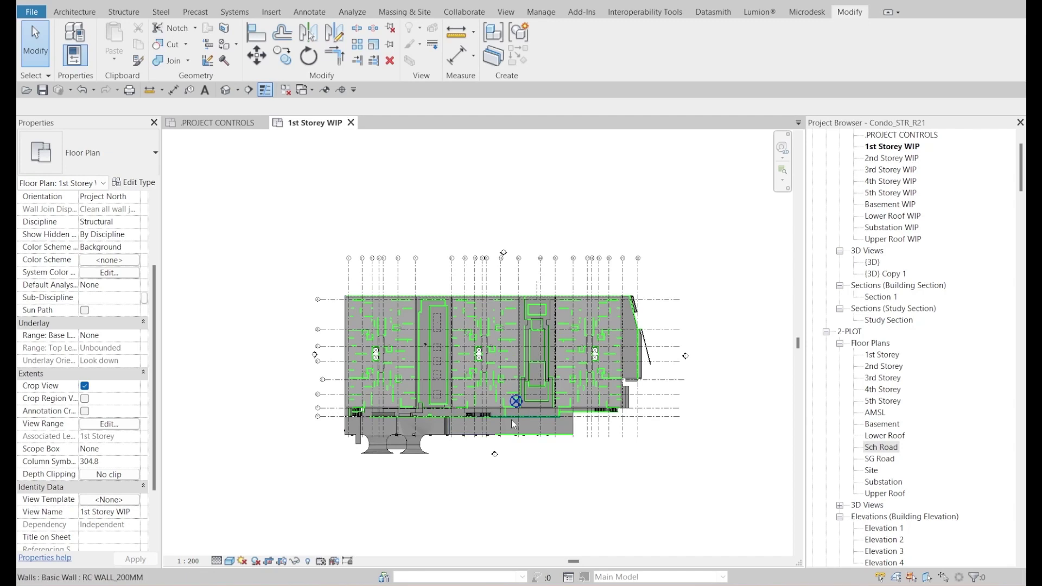
middle_drag(517, 395, 524, 413)
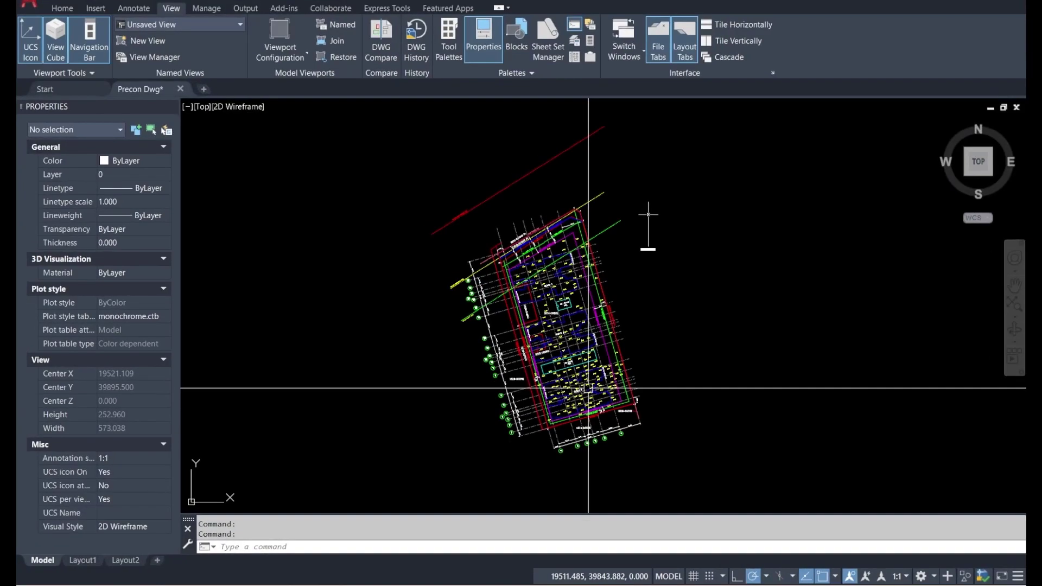
Step: In the Precon Dwg drawing in AutoCAD, query the coordinates of boundary point 10 with the ID command
key(Escape)
middle_drag(621, 291, 624, 297)
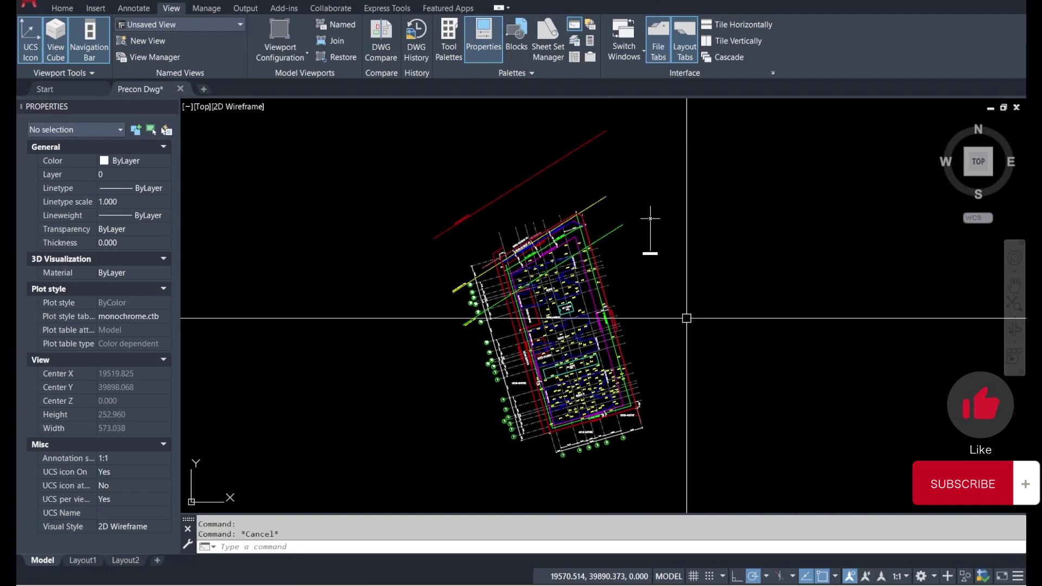
scroll(599, 264, up, 5)
scroll(664, 293, down, 2)
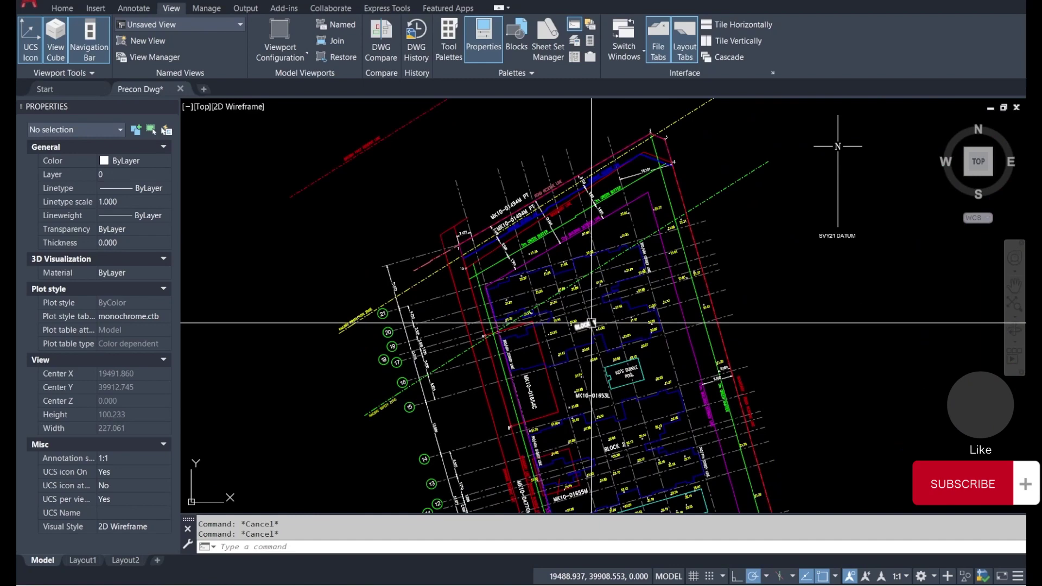
middle_drag(496, 374, 503, 355)
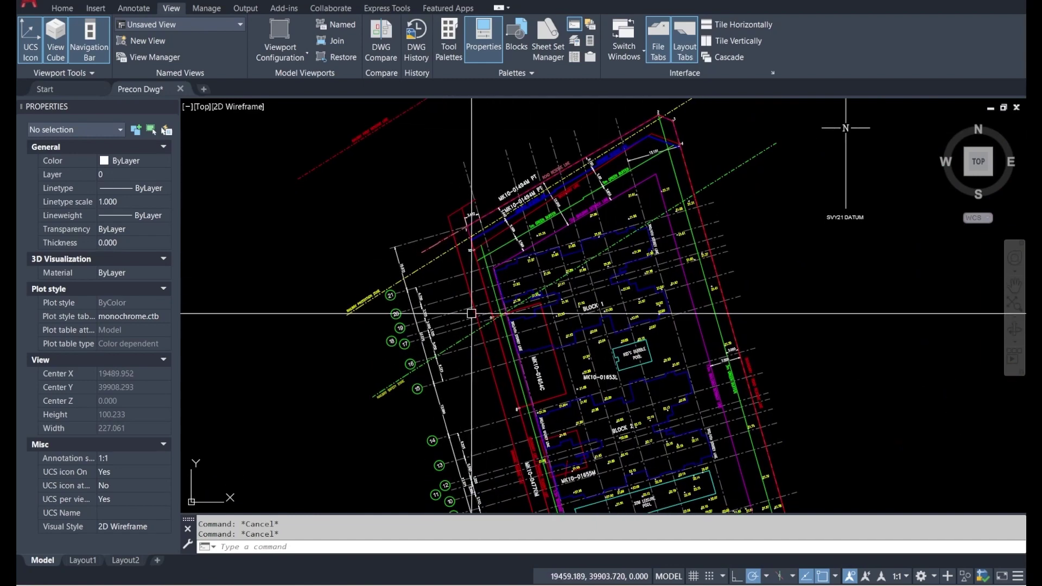
scroll(472, 249, up, 12)
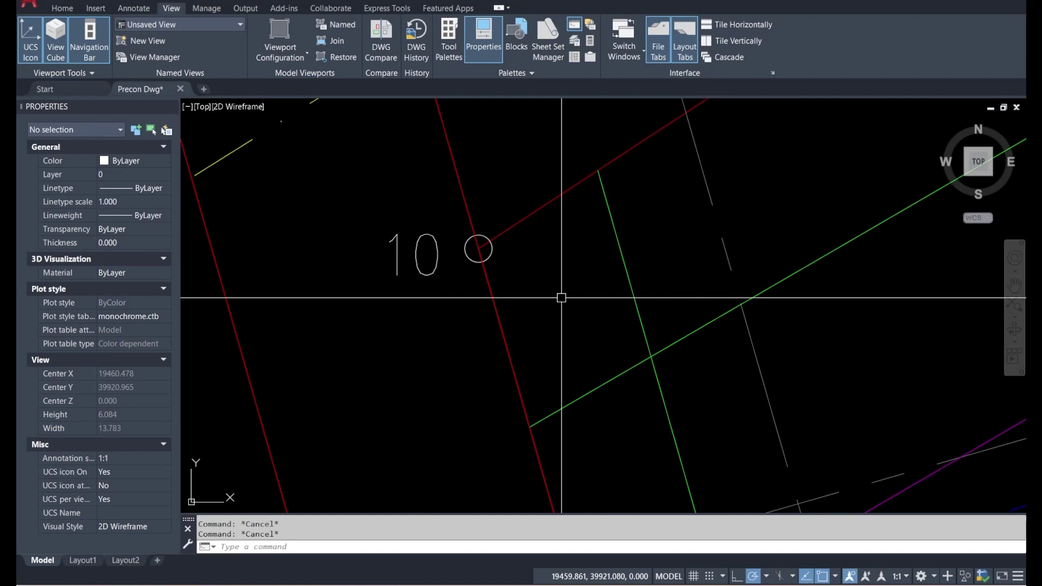
text(ID)
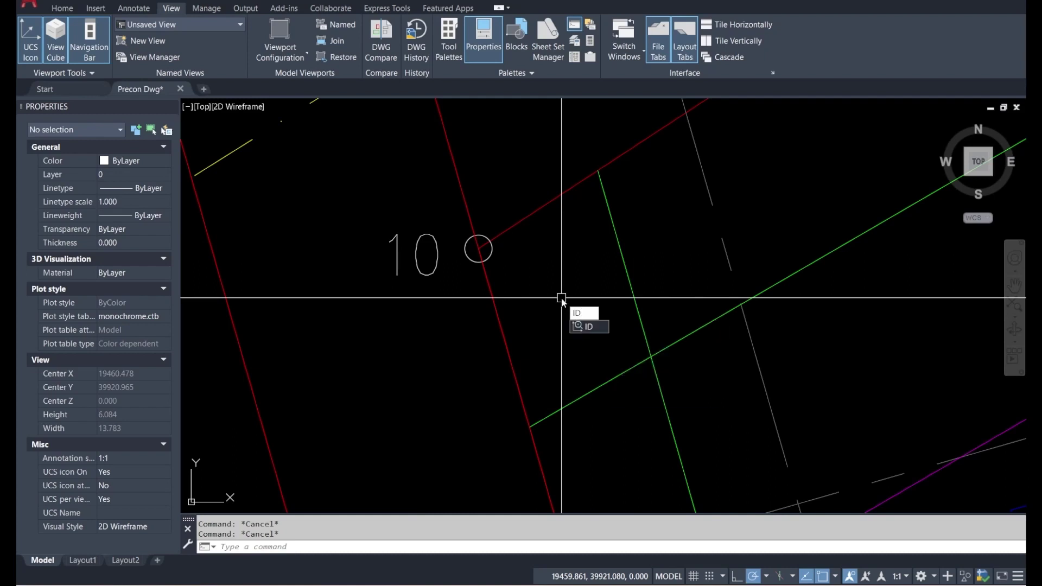
key(Return)
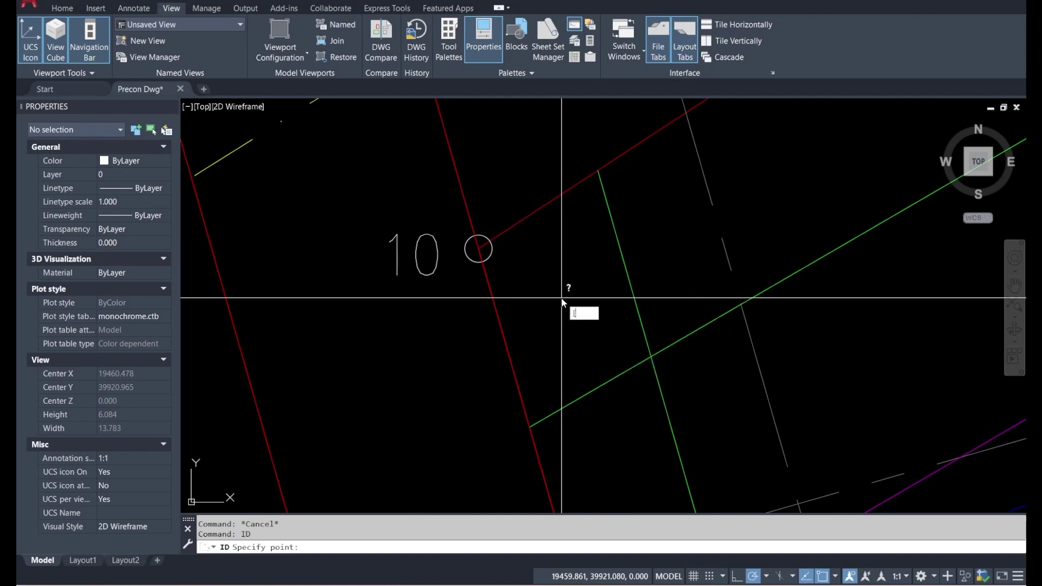
key(Escape)
key(Escape)
text(Id)
key(Return)
click(478, 249)
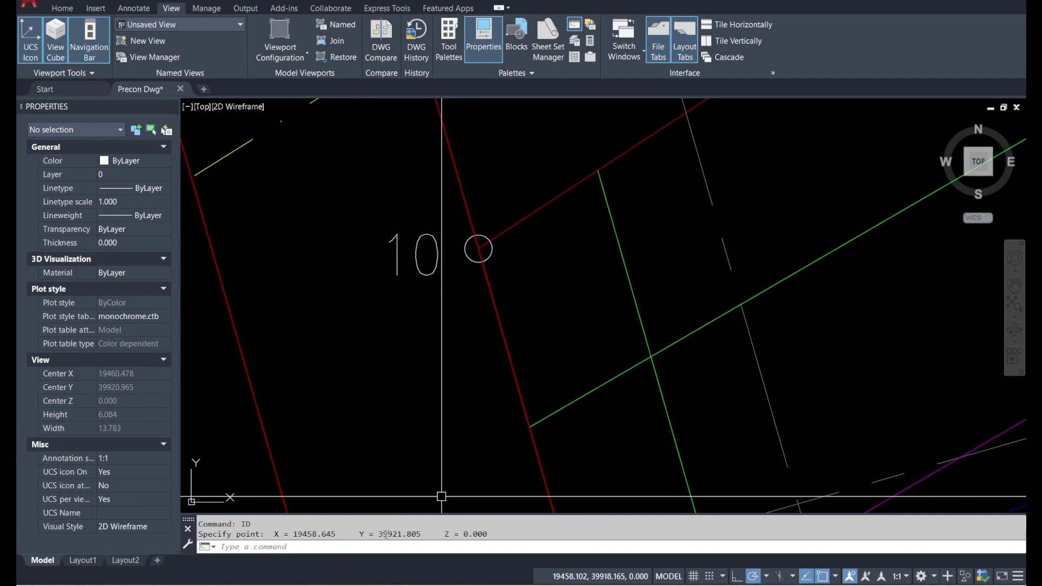
Step: Examine the other site boundary points, including point 7 at the south-west corner and the points along the northern boundary
scroll(497, 271, down, 5)
scroll(498, 270, down, 3)
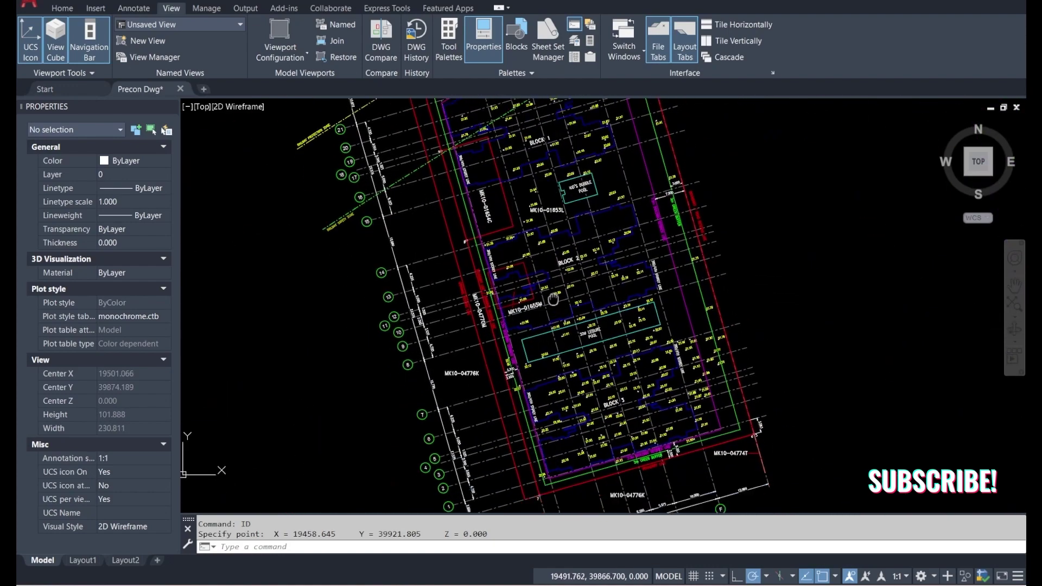
scroll(535, 427, up, 5)
scroll(535, 427, up, 3)
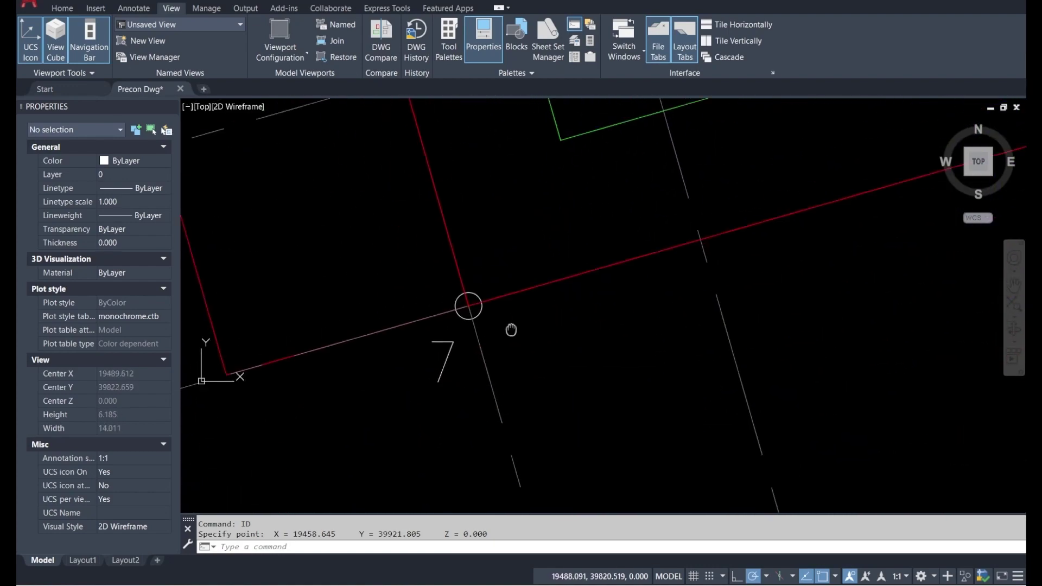
scroll(598, 336, down, 6)
middle_drag(517, 355, 496, 378)
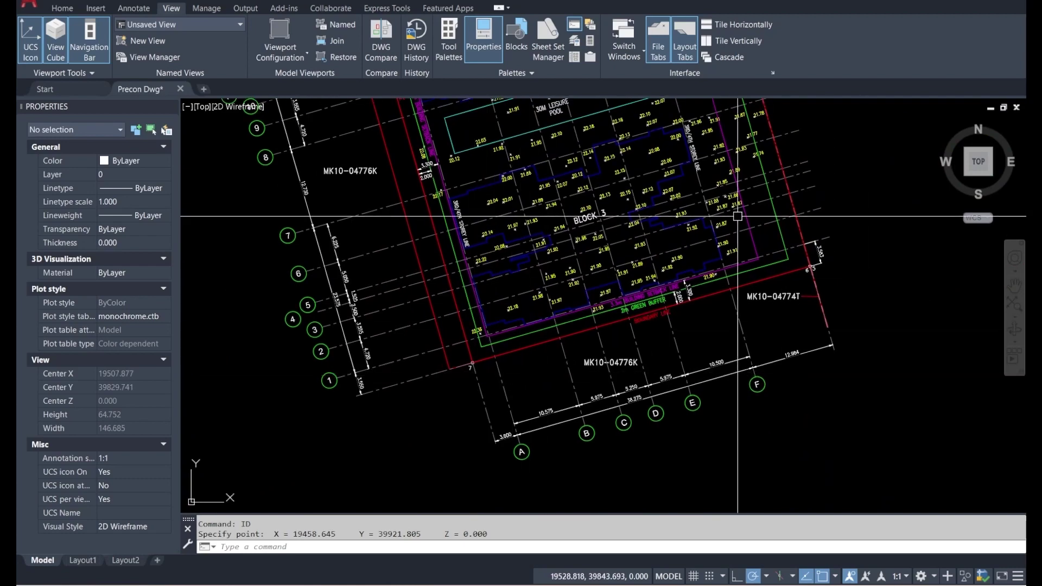
scroll(756, 233, down, 6)
scroll(687, 172, up, 6)
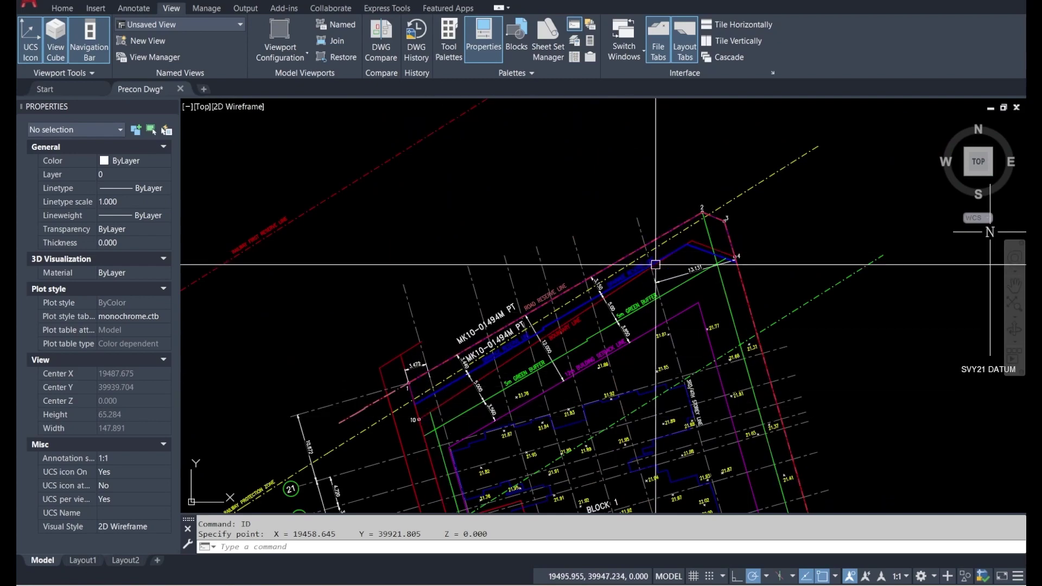
Step: Query boundary point 10 again with the ID command, snapping to the boundary line intersection inside its circle
scroll(416, 420, up, 4)
scroll(428, 324, up, 5)
key(Escape)
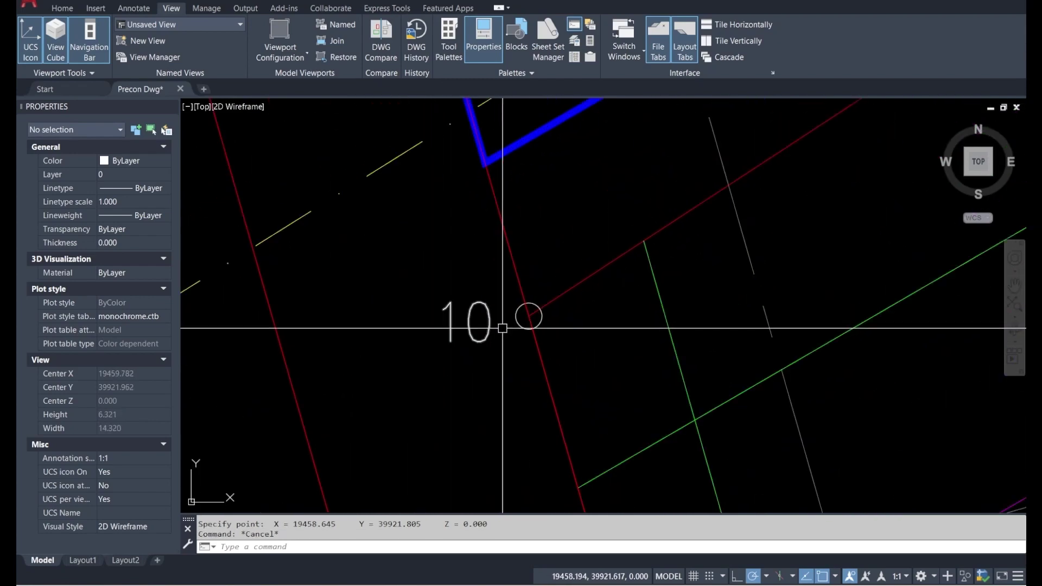
key(Escape)
text(id)
key(Return)
scroll(531, 315, up, 8)
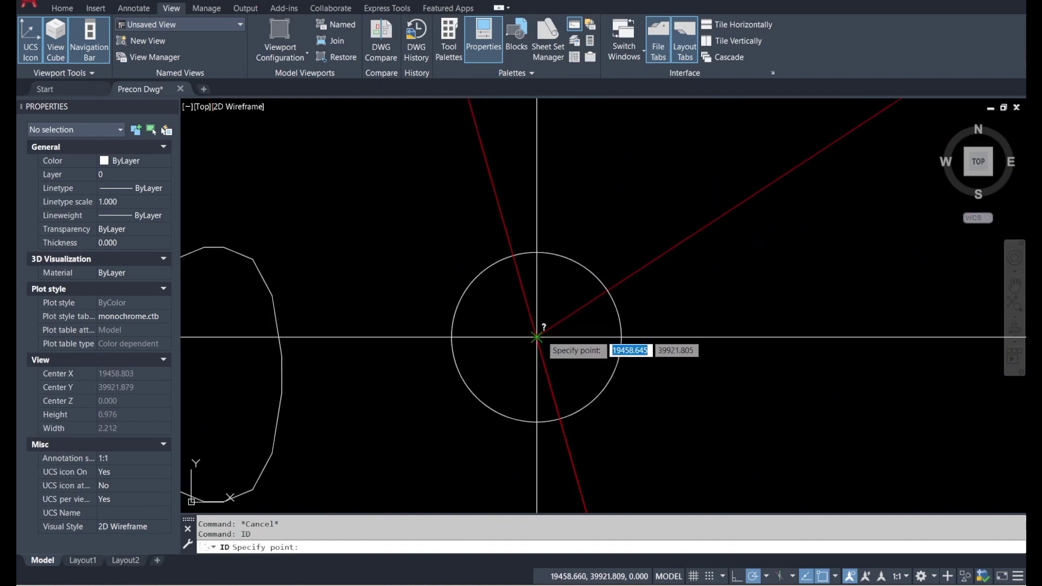
click(541, 334)
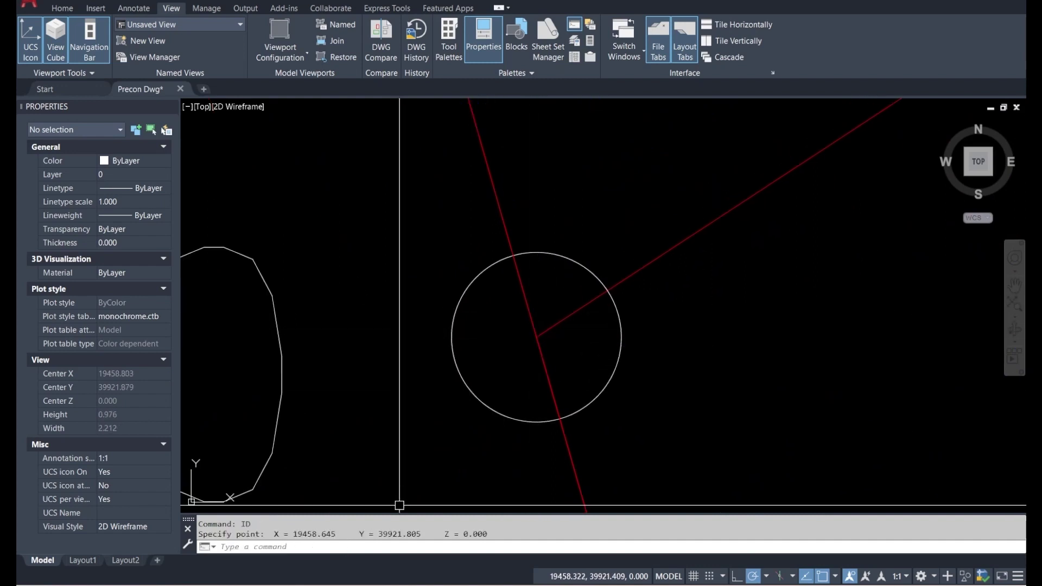
Step: In the Notepad note, record point 10's coordinates as N 39921.805 and E 19458.645, then return to the AutoCAD drawing
key(alt+Tab)
drag(511, 172, 689, 84)
click(509, 163)
text(N )
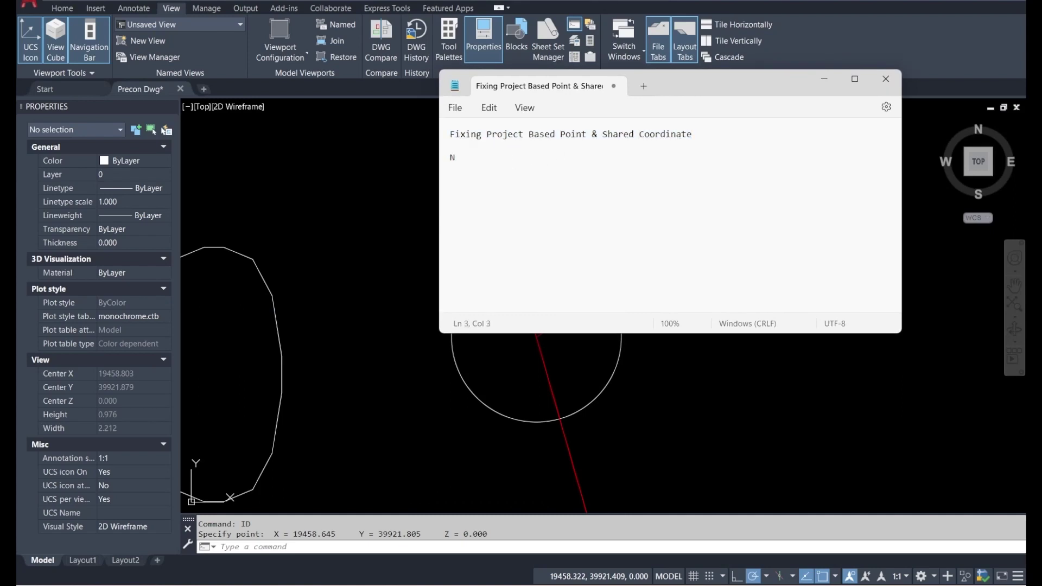
text(39921)
text(805 )
text(E)
text( 19458)
text(645)
click(372, 348)
Step: Examine the SVY21 DATUM north marker and compare its direction with the orientation of the building grids
scroll(531, 302, down, 20)
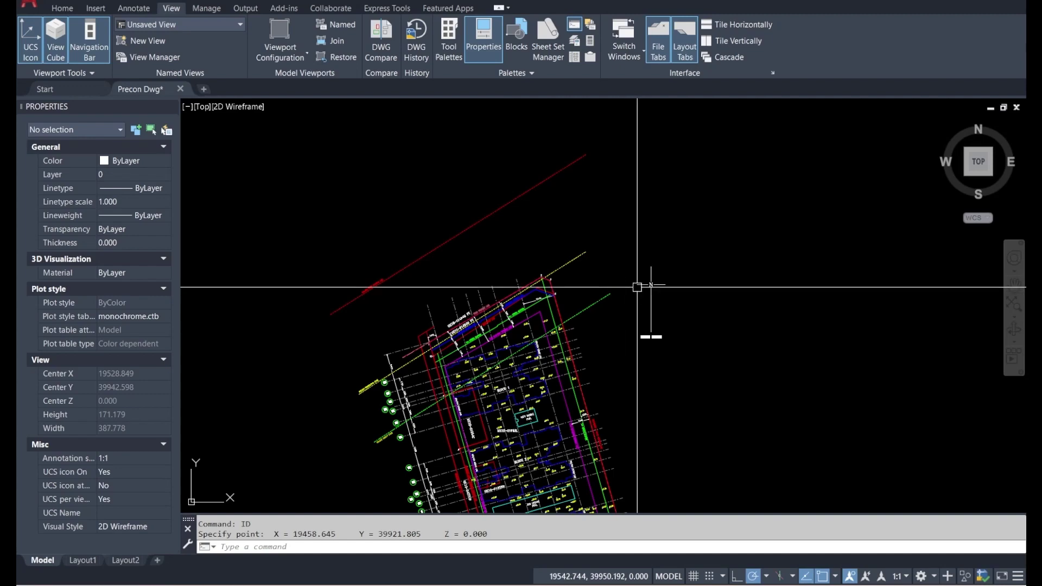
scroll(649, 282, up, 4)
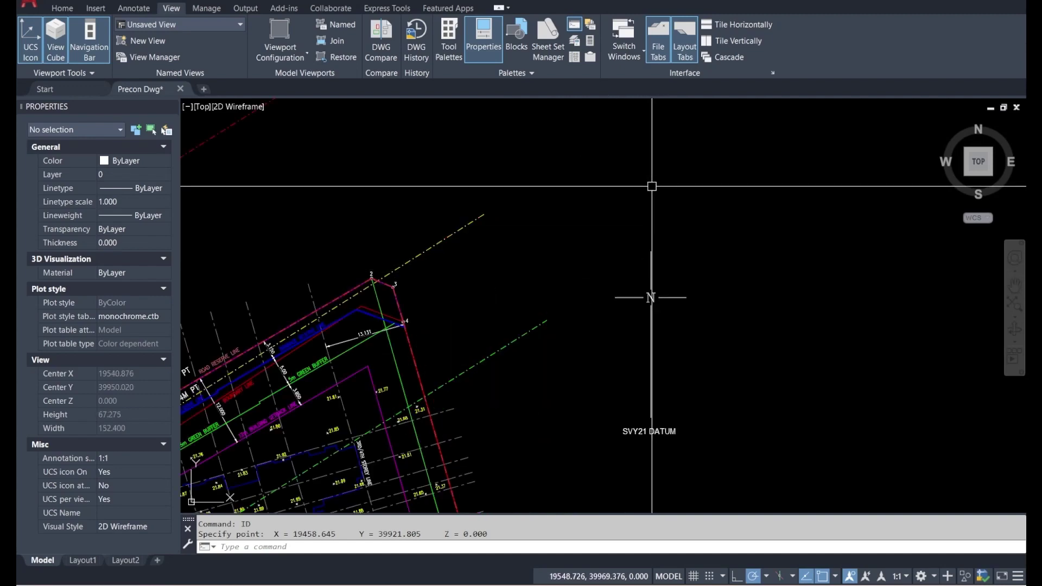
scroll(646, 195, down, 4)
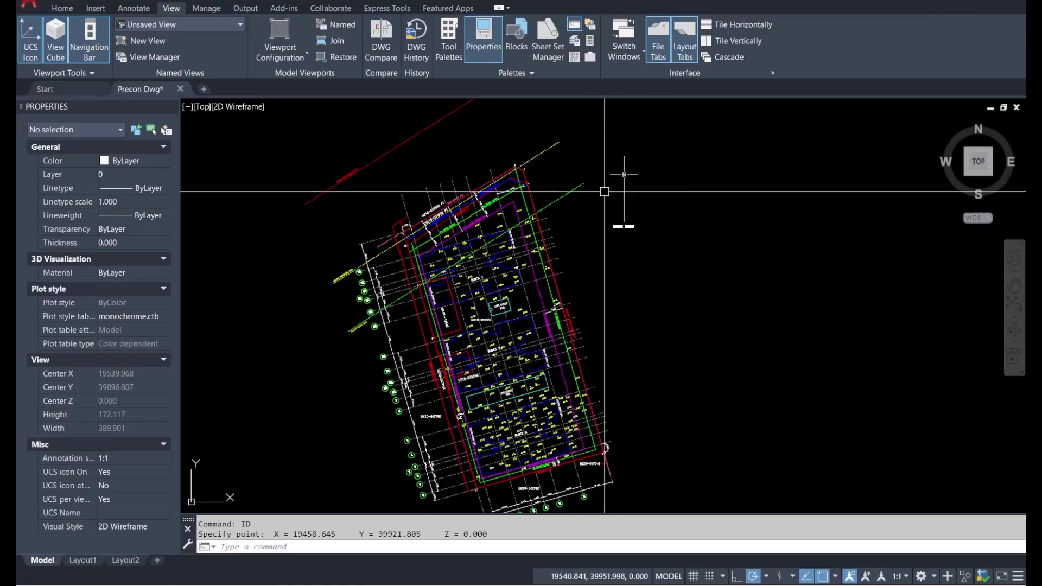
scroll(619, 173, up, 6)
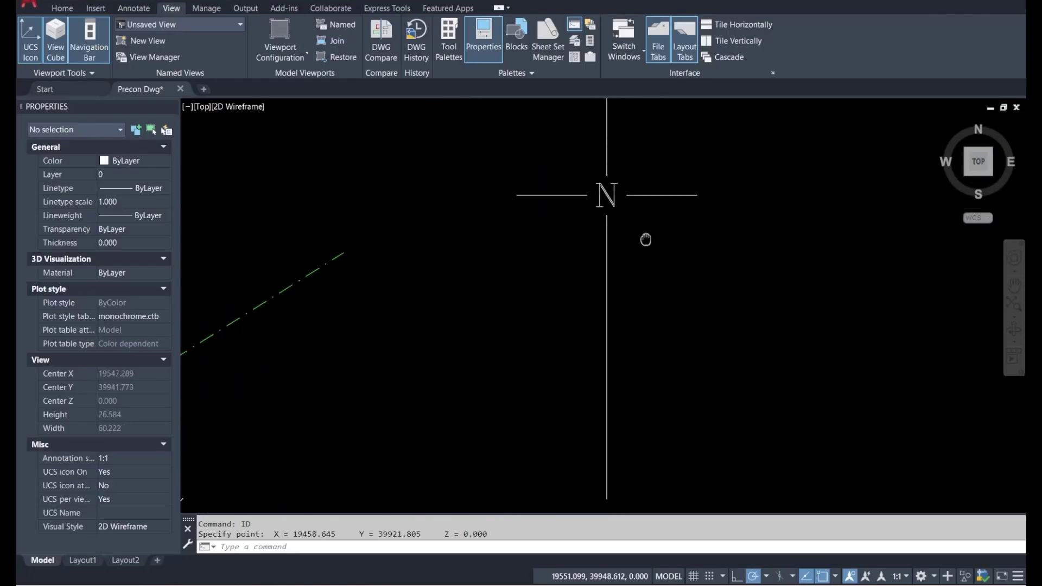
scroll(616, 248, down, 5)
scroll(616, 409, up, 5)
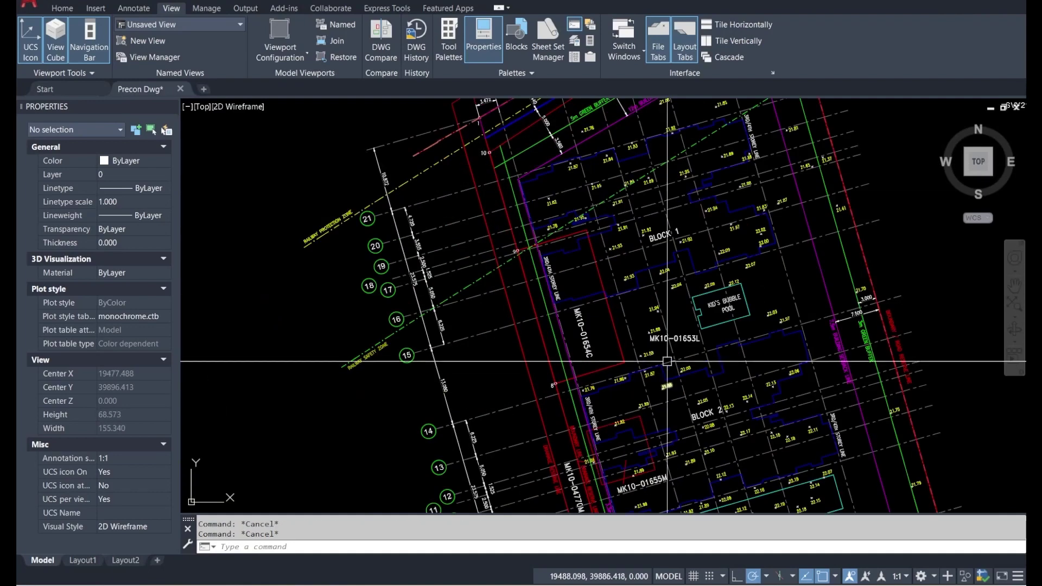
Step: Copy the grid 1 line from the south end of the site to just above the SVY21 DATUM north marker
middle_drag(616, 410, 559, 168)
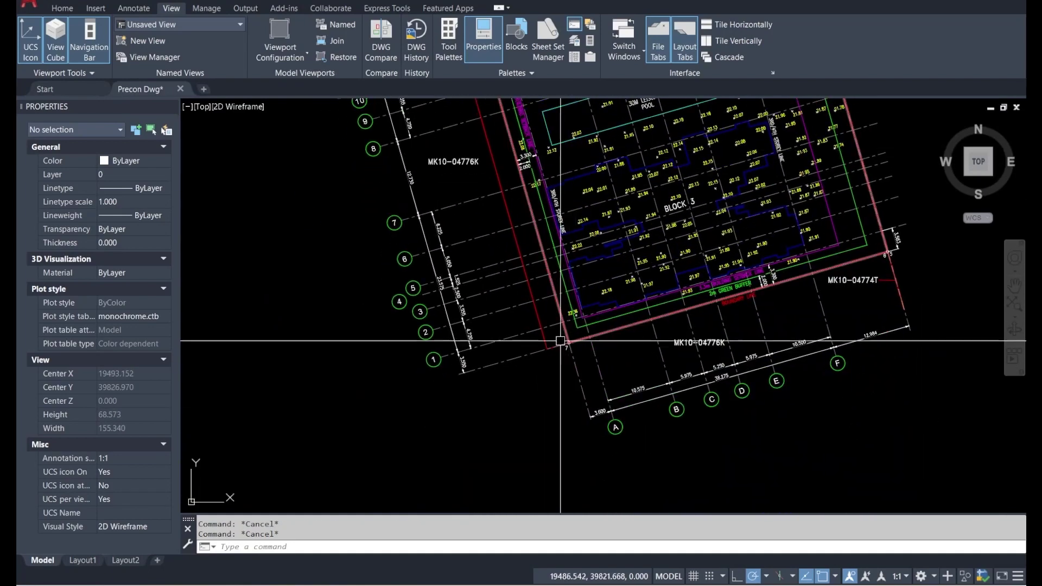
click(522, 333)
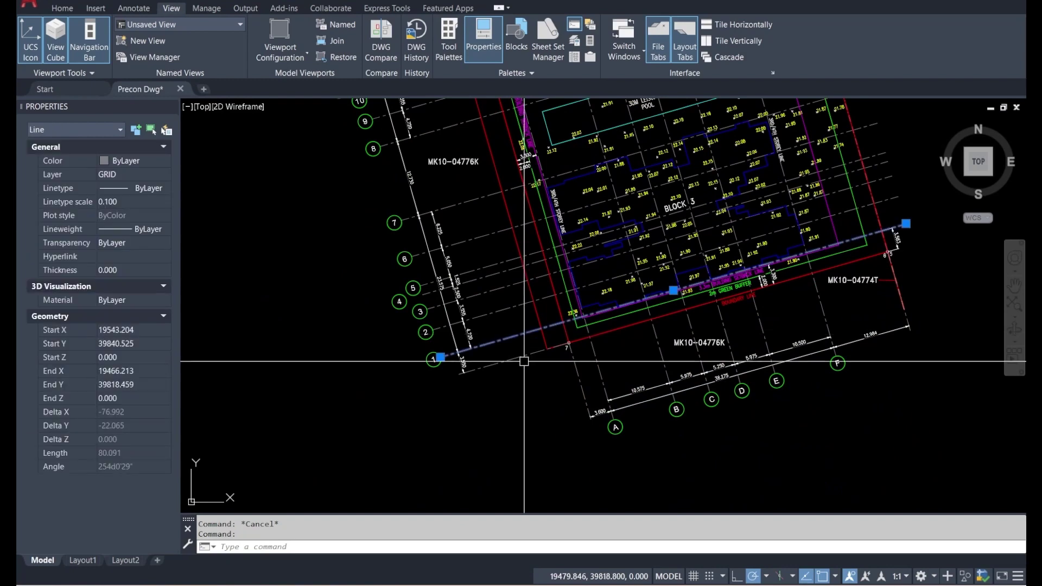
text(o)
key(Return)
scroll(532, 380, up, 8)
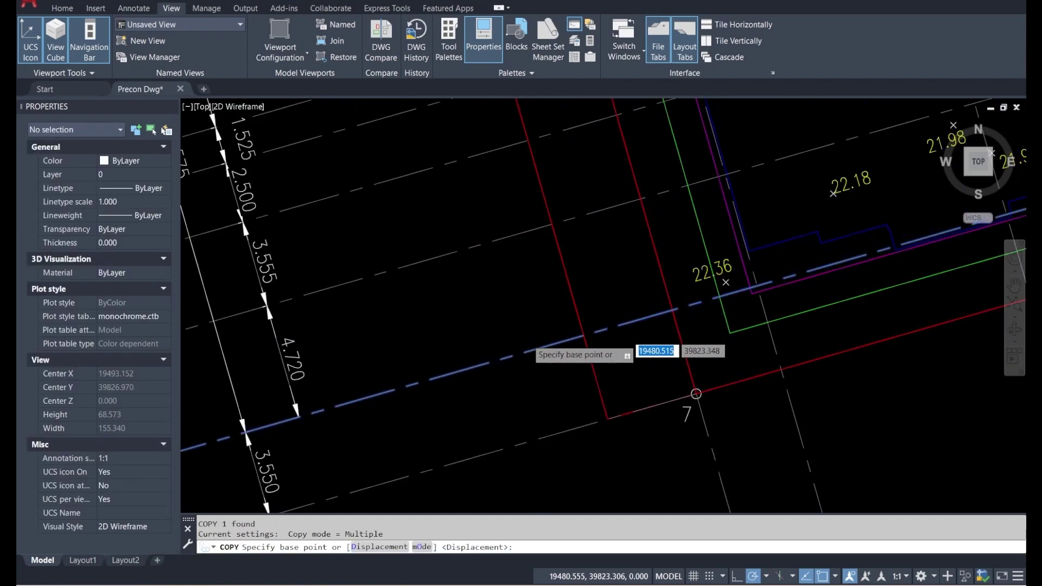
click(524, 360)
scroll(569, 279, down, 8)
scroll(507, 308, up, 12)
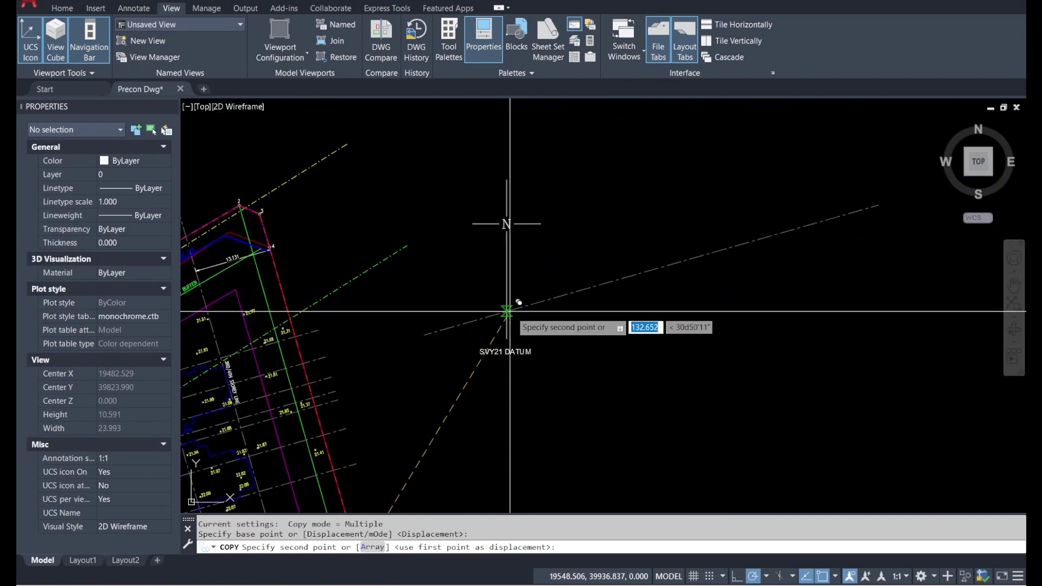
scroll(562, 326, down, 5)
scroll(559, 304, up, 5)
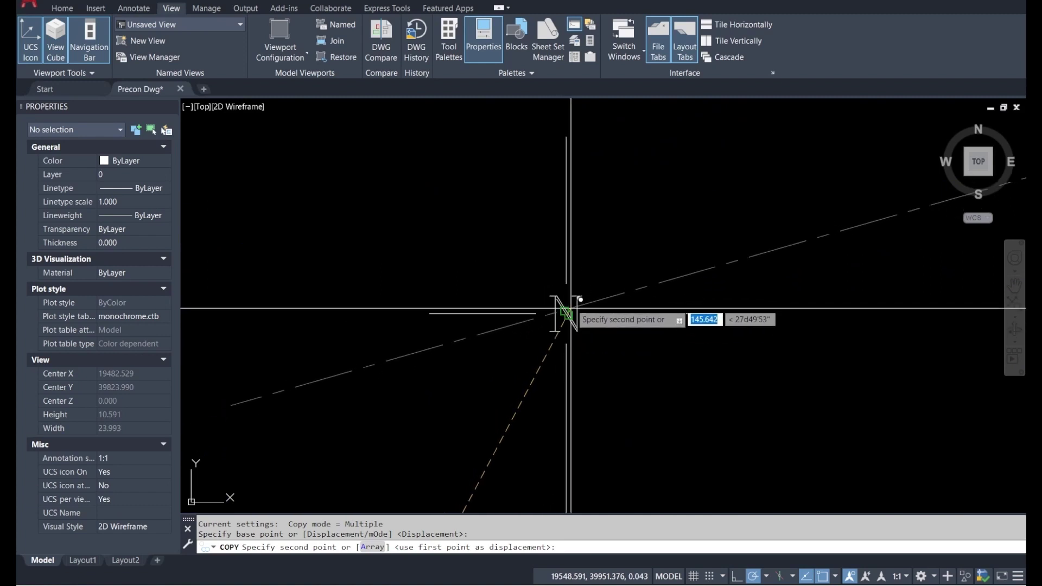
click(495, 297)
key(Escape)
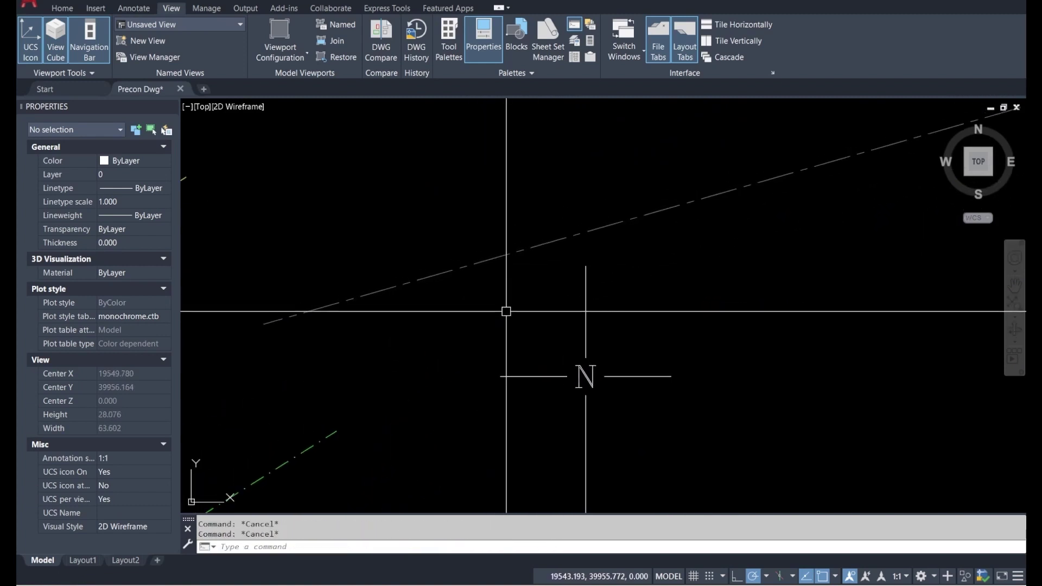
Step: Draw a vertical line about 10.9 m long, parallel to the north marker and crossing the copied grid line
text(l)
key(Return)
click(455, 197)
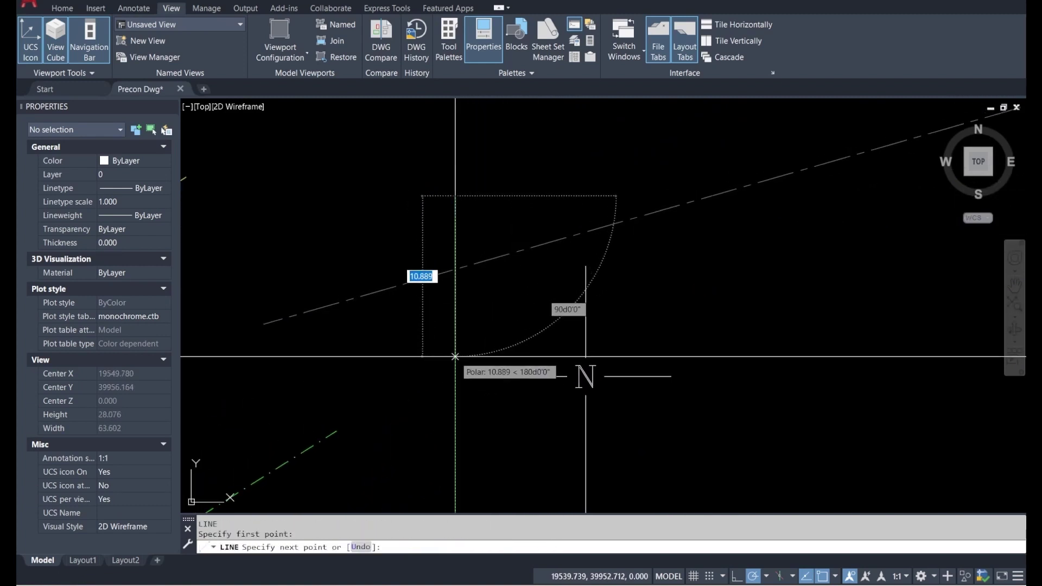
click(456, 356)
key(Escape)
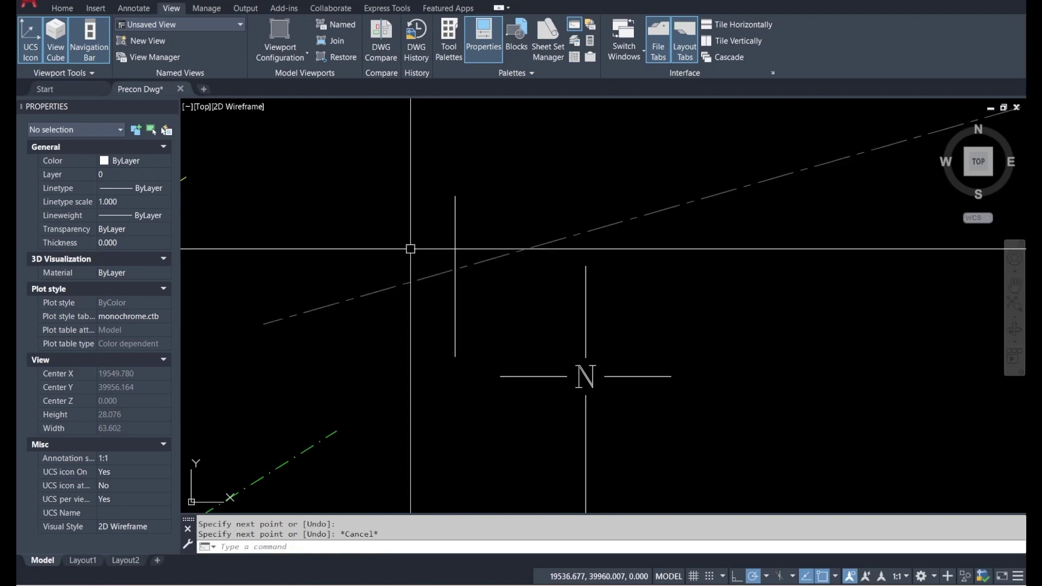
key(Return)
click(454, 356)
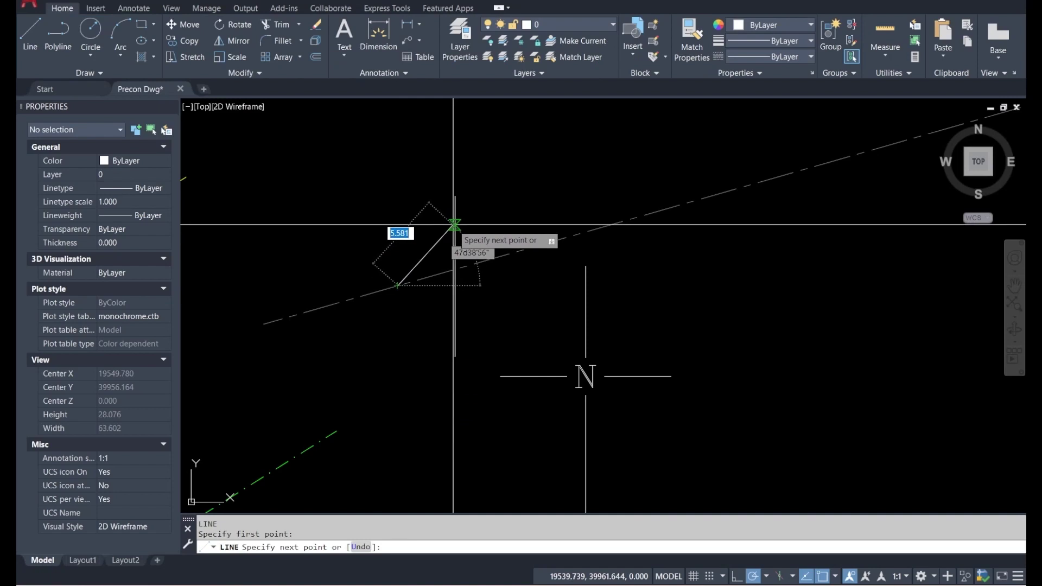
key(Escape)
key(Escape)
Step: Add an angular dimension with DAN between the copied grid line and the vertical north line, placing its arc on the upper west side
text(DAN)
key(Return)
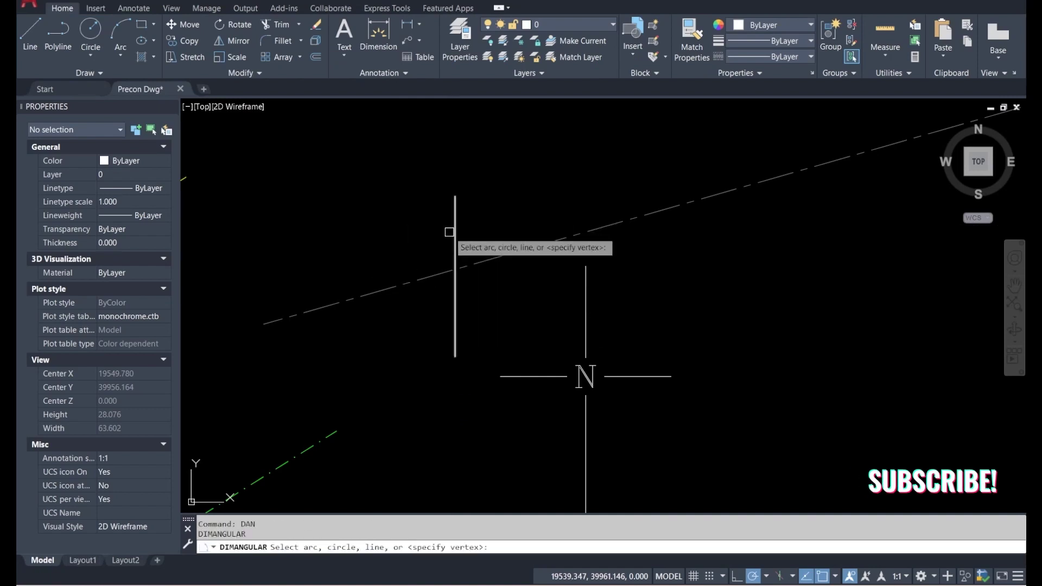
click(433, 278)
click(455, 242)
scroll(432, 251, up, 4)
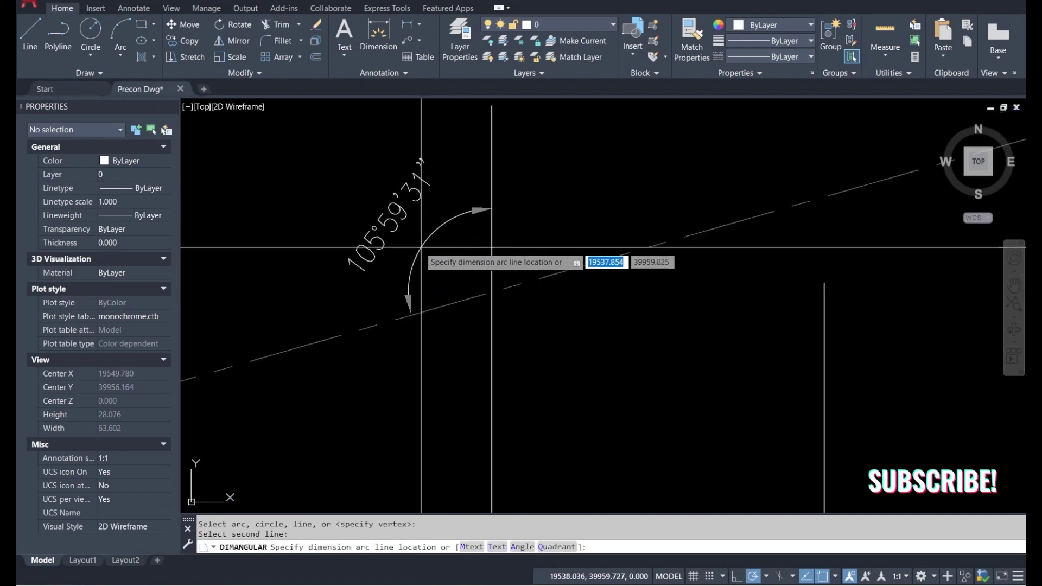
click(386, 230)
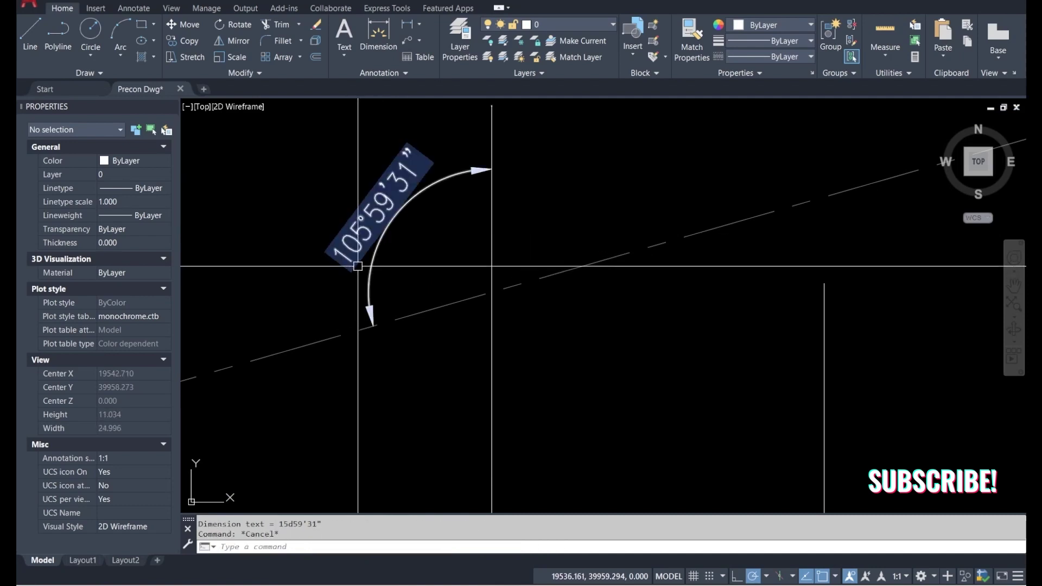
key(Escape)
Step: Examine the angular dimension between the copied grid line and the north line to read the angle in degrees, minutes and seconds
scroll(429, 228, down, 1)
scroll(419, 244, up, 3)
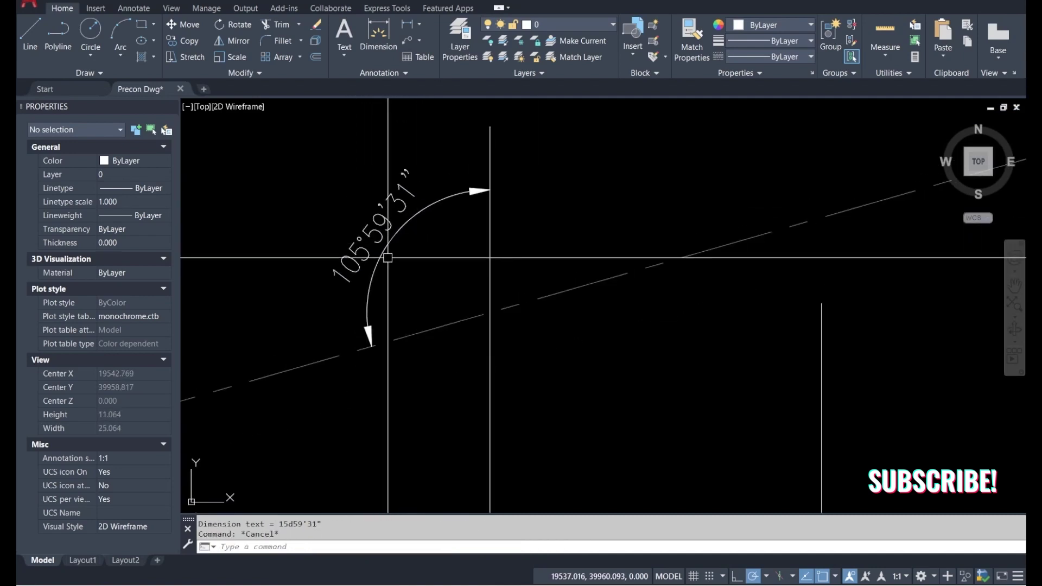
middle_drag(448, 254, 448, 289)
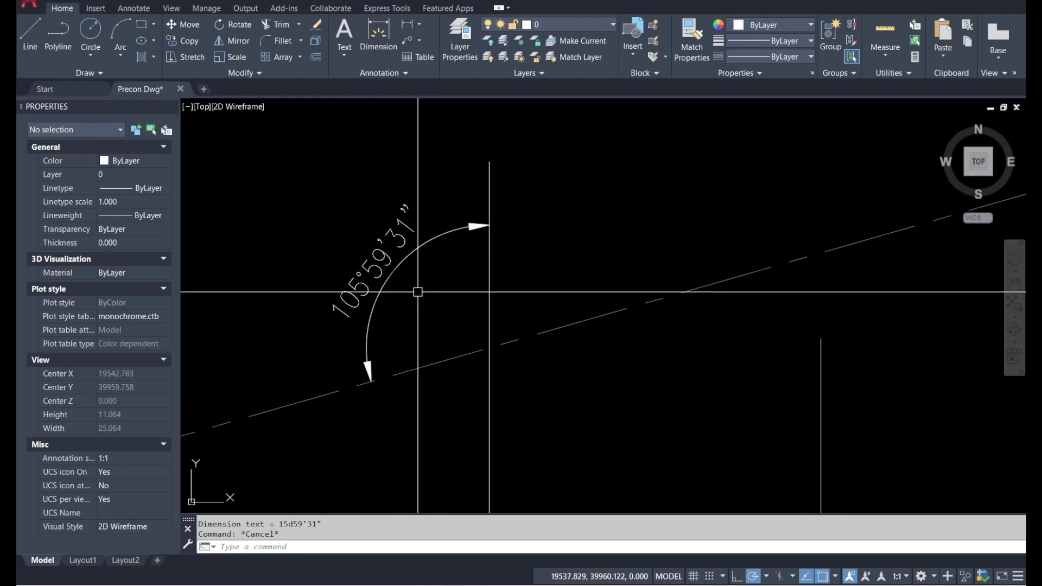
mouse_move(521, 337)
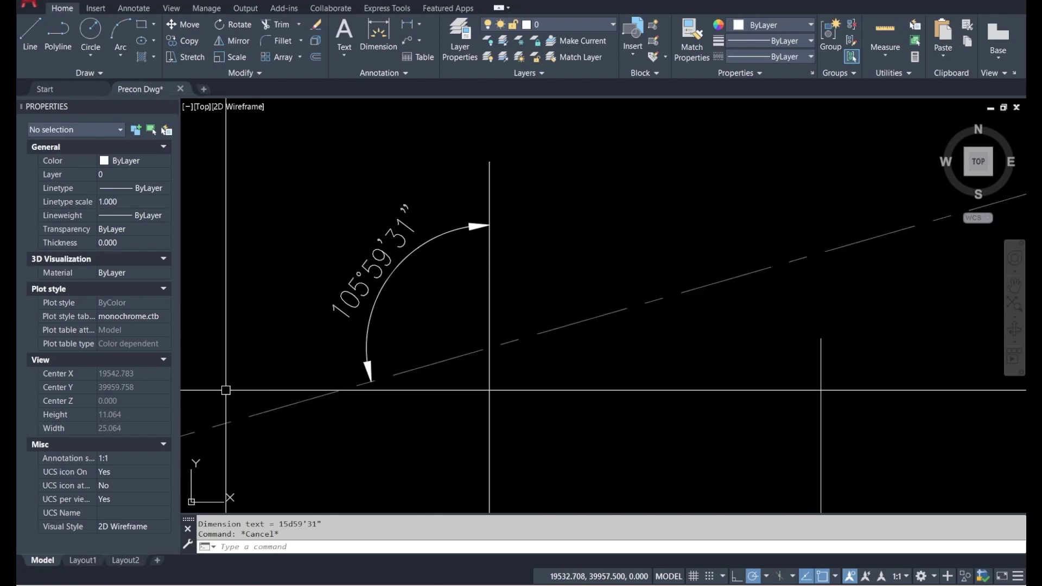
scroll(293, 273, up, 4)
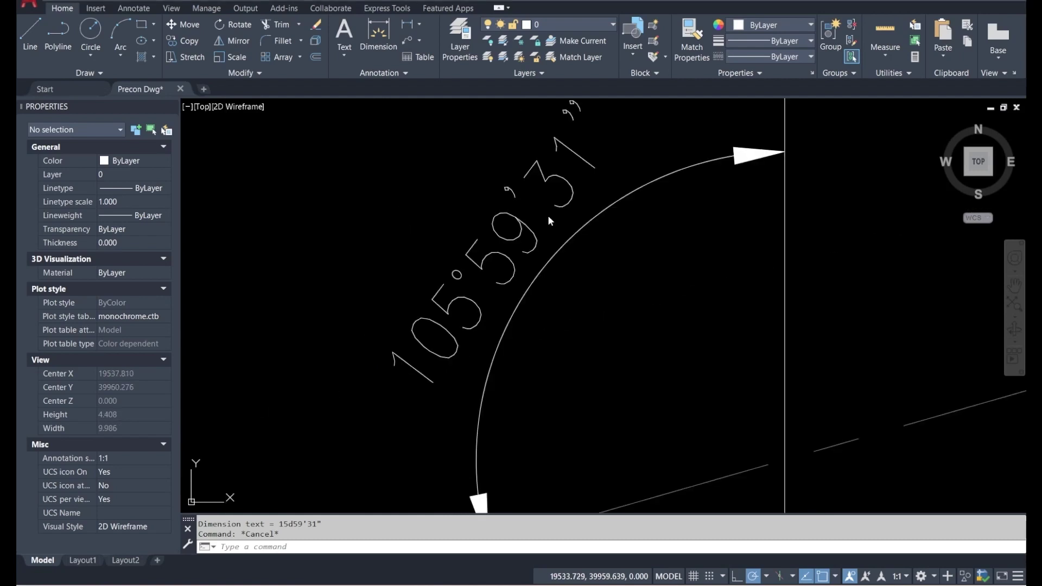
scroll(604, 310, down, 5)
scroll(565, 258, up, 4)
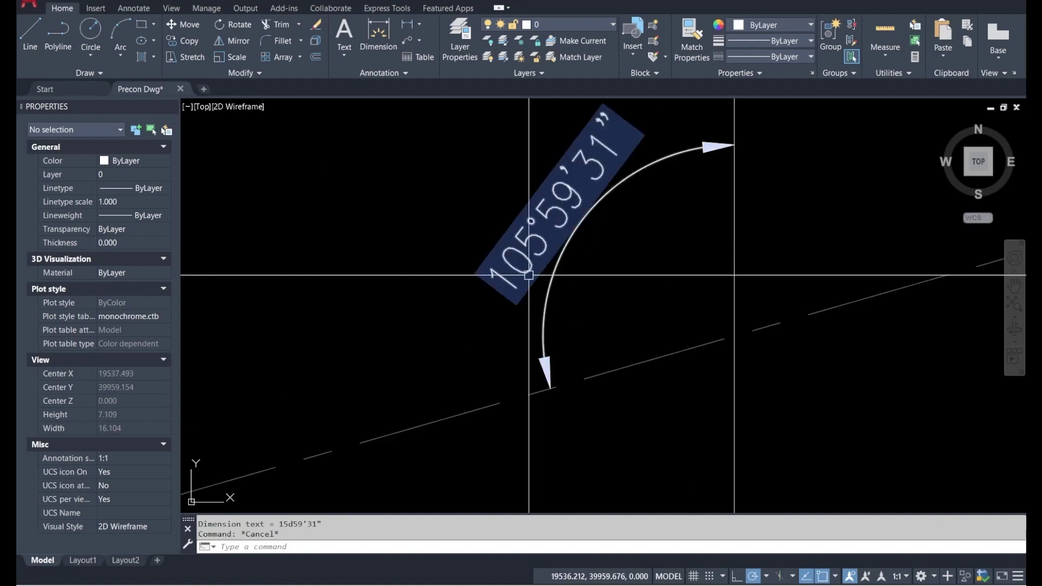
scroll(554, 187, up, 1)
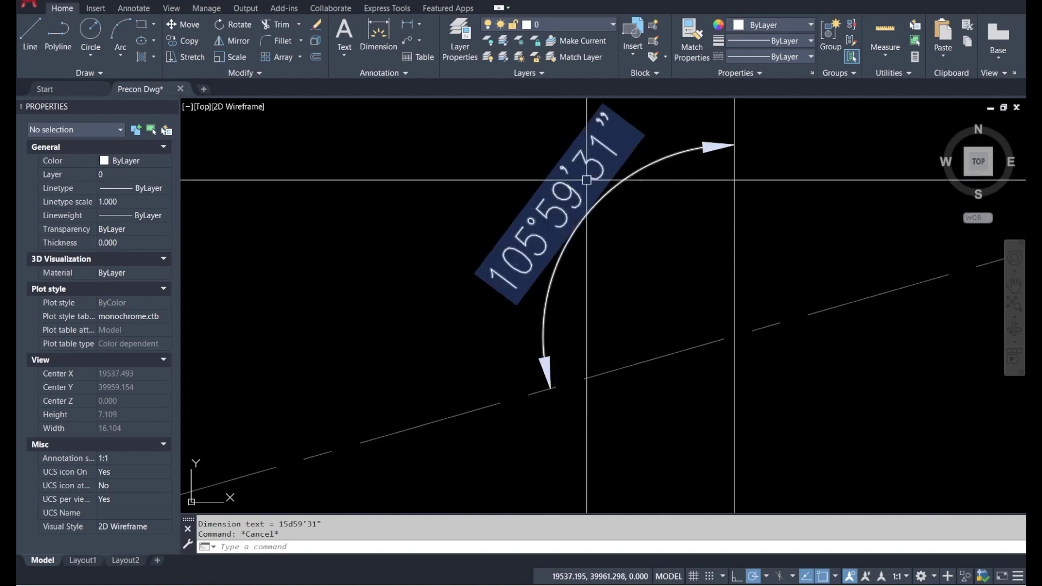
scroll(545, 234, up, 1)
scroll(545, 234, down, 3)
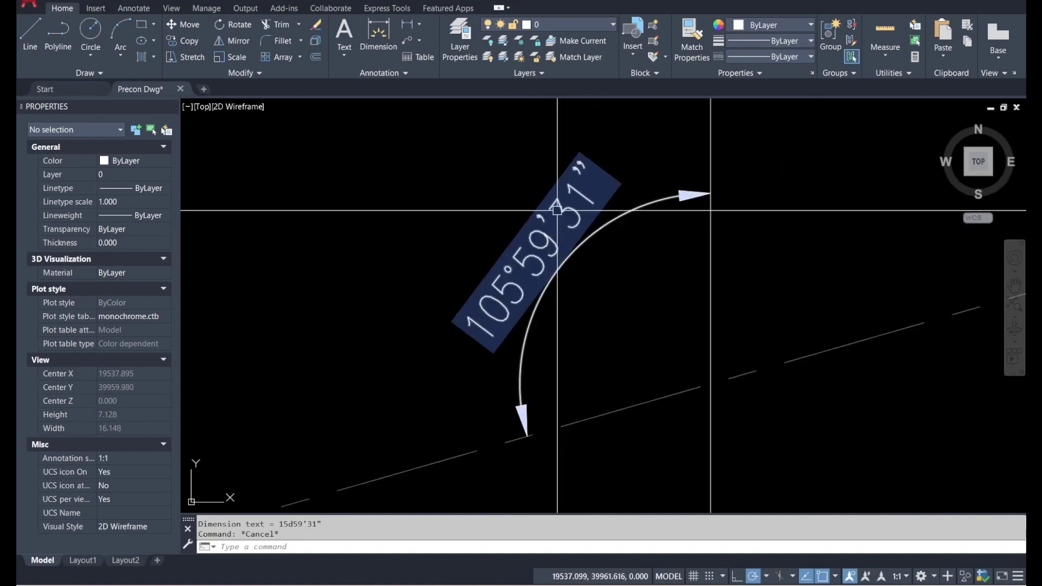
scroll(557, 234, down, 1)
middle_drag(557, 233, 606, 276)
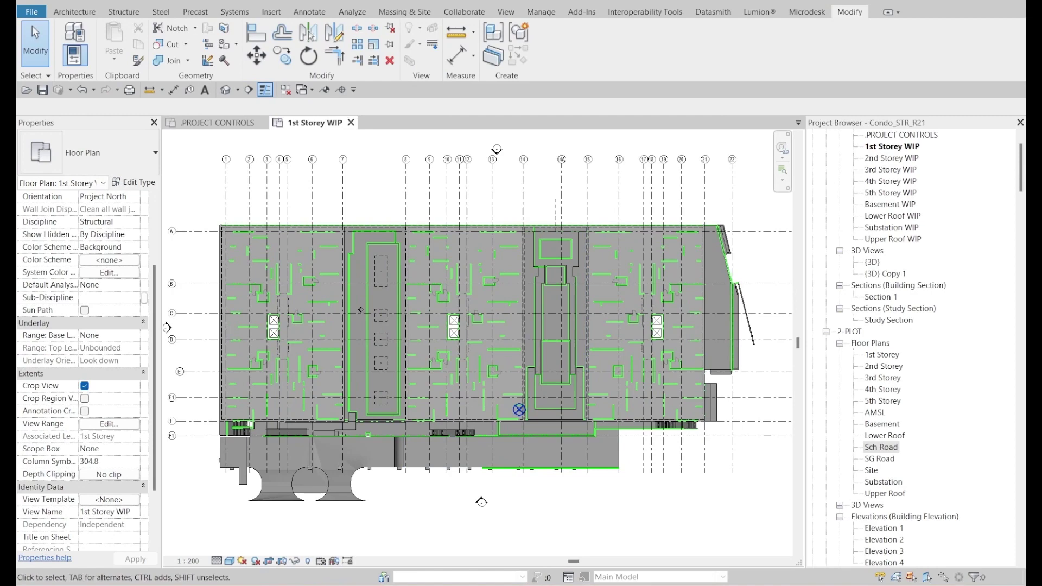
Step: In the Notepad note, record the true north angle as TN 254.07, then return to the 1st Storey WIP plan in Revit
key(alt+Tab)
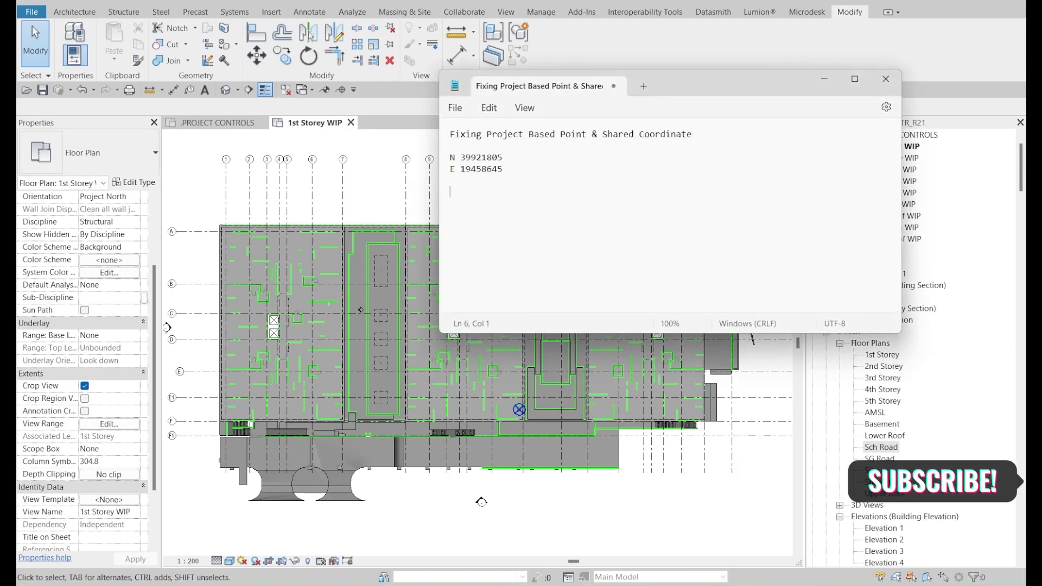
text(TN 254.07)
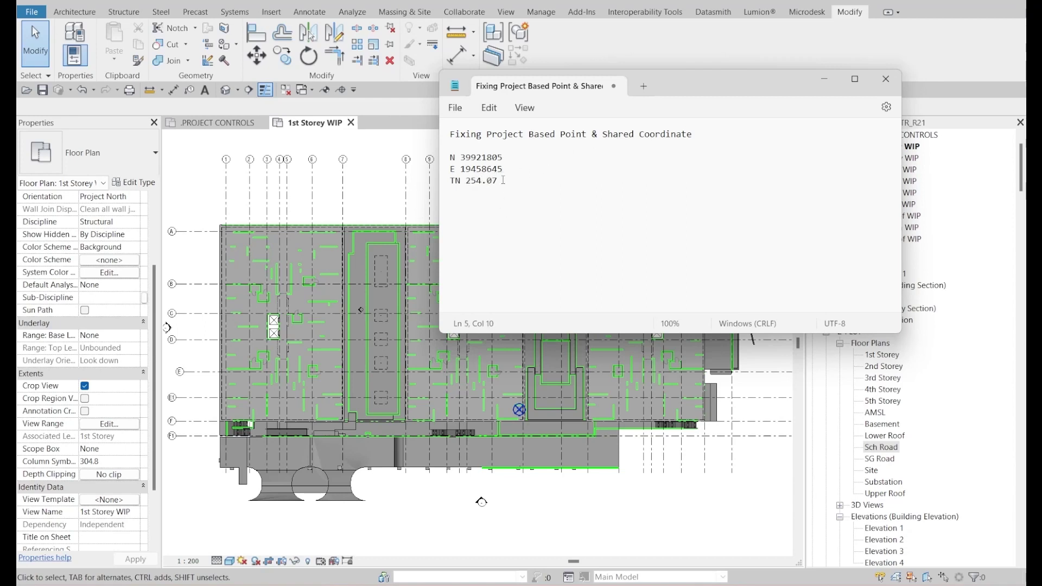
click(340, 318)
middle_drag(629, 320, 621, 304)
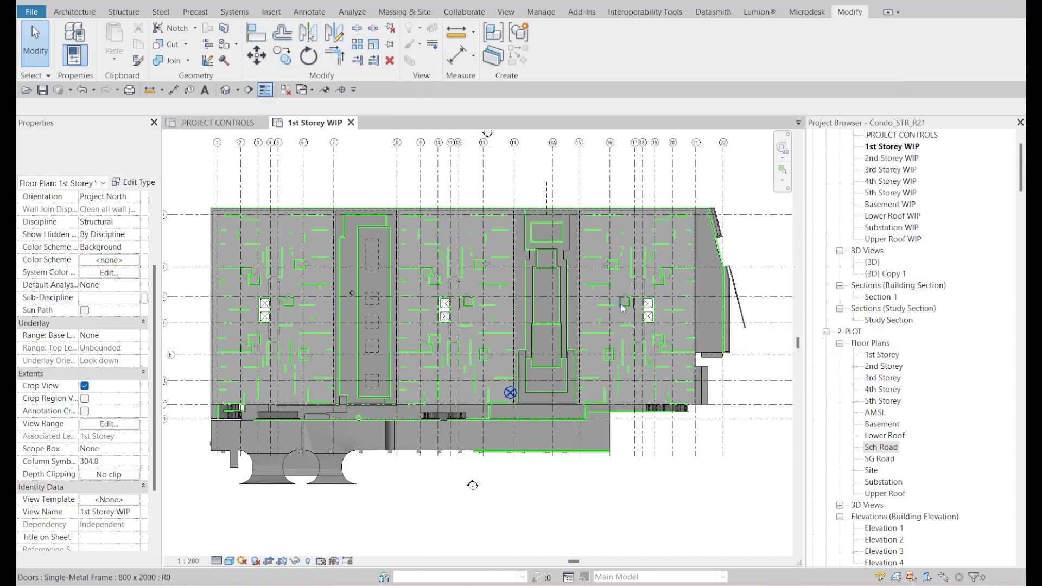
scroll(557, 320, down, 2)
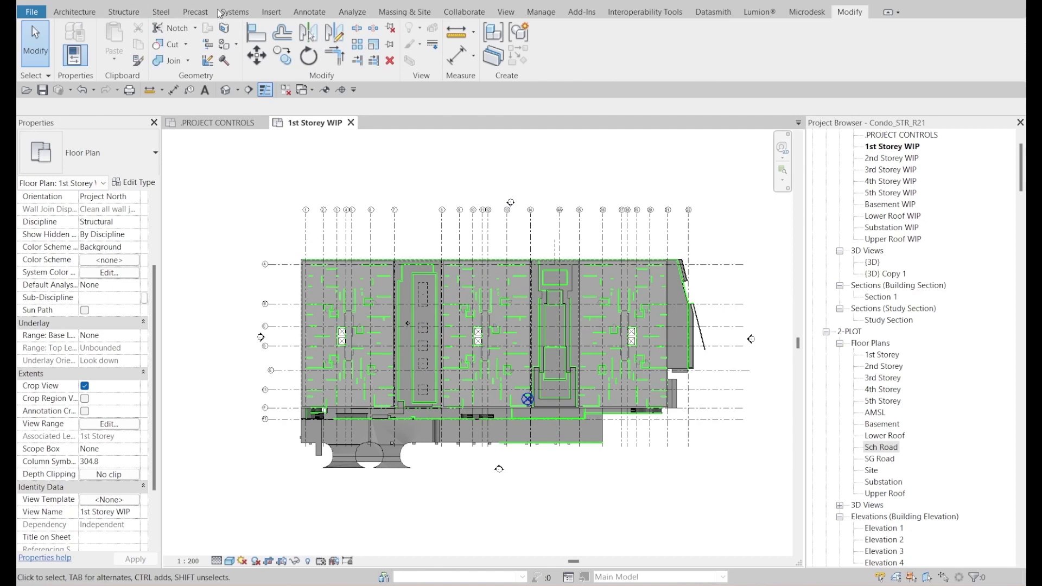
Step: Link Precon Dwg.dwg into the current view only, with import units in meter and positioning Auto - By Shared Coordinates
click(271, 12)
click(119, 44)
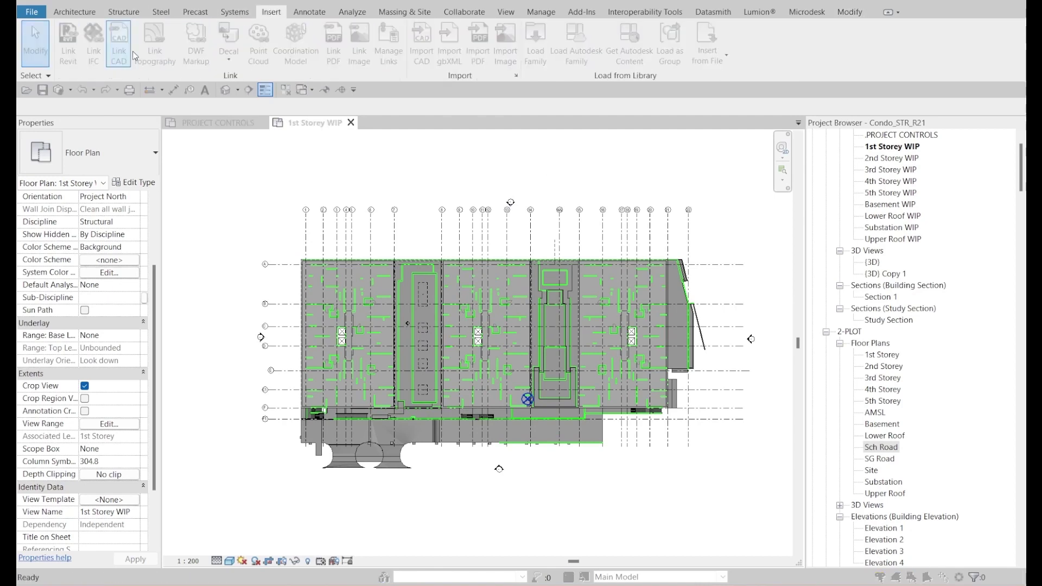
click(491, 105)
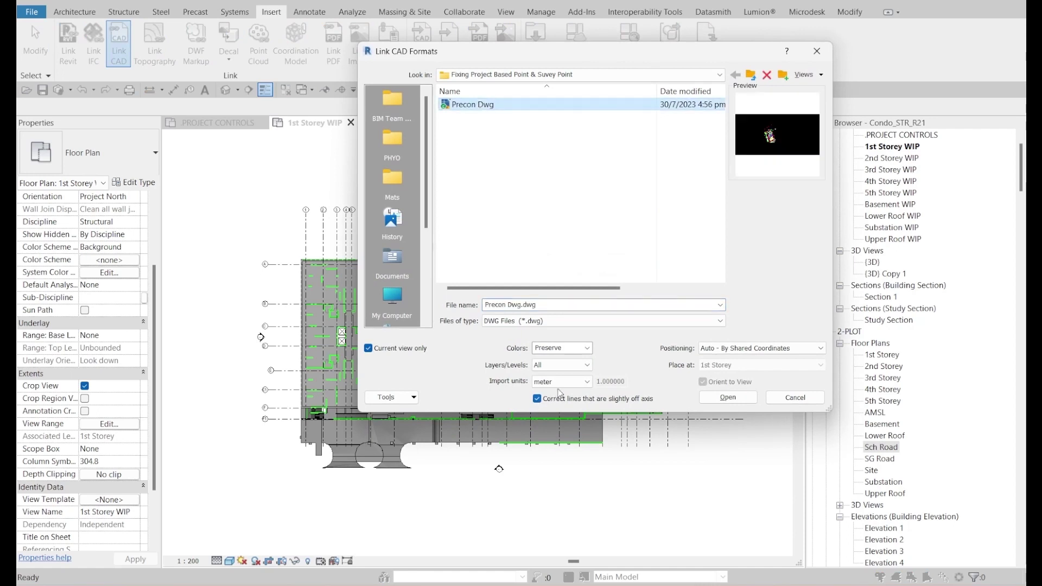
click(562, 382)
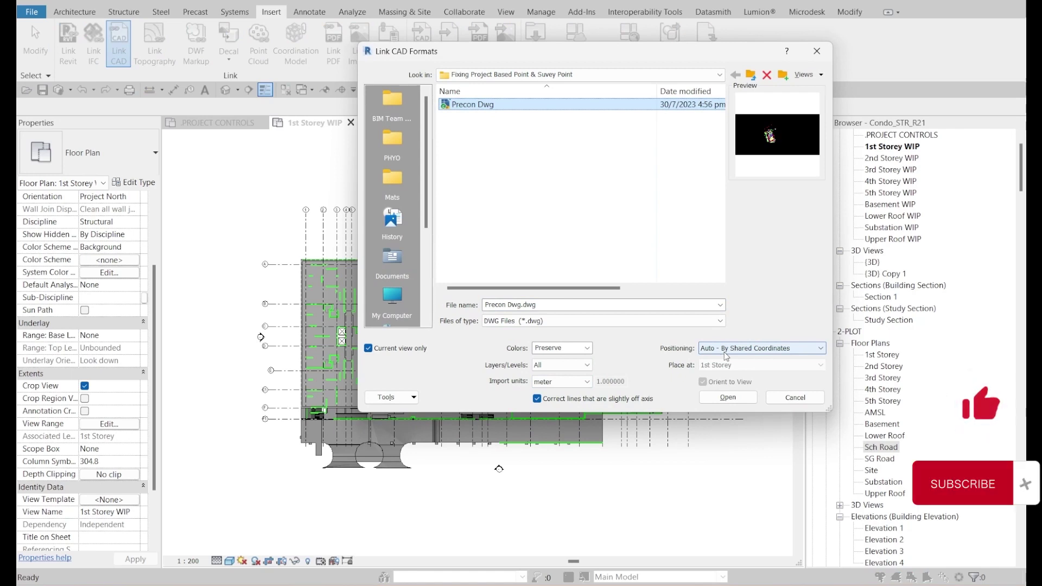
click(722, 403)
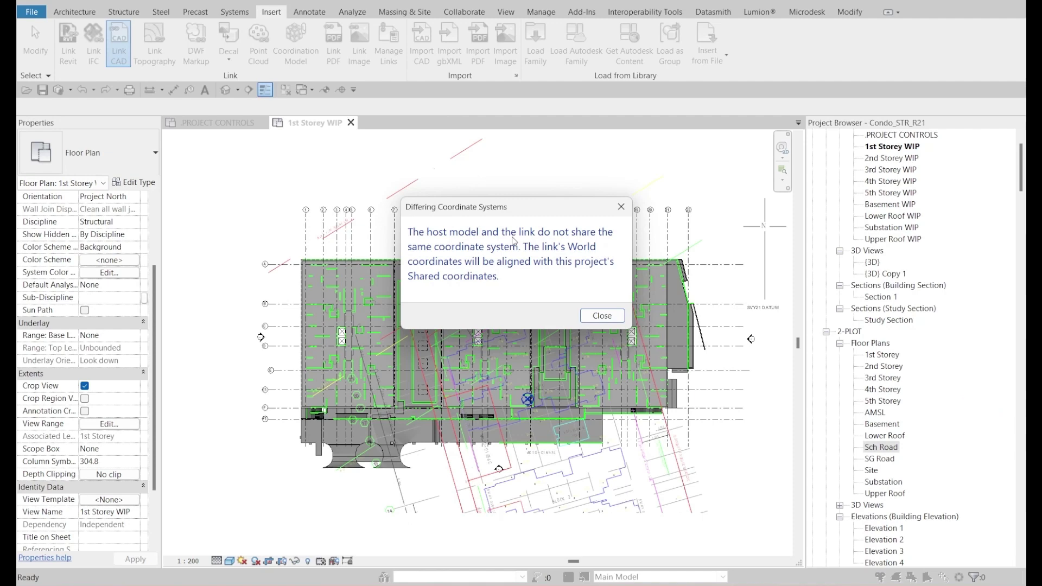
click(601, 316)
Step: Turn off Crop View for the 1st Storey WIP plan
scroll(587, 371, down, 4)
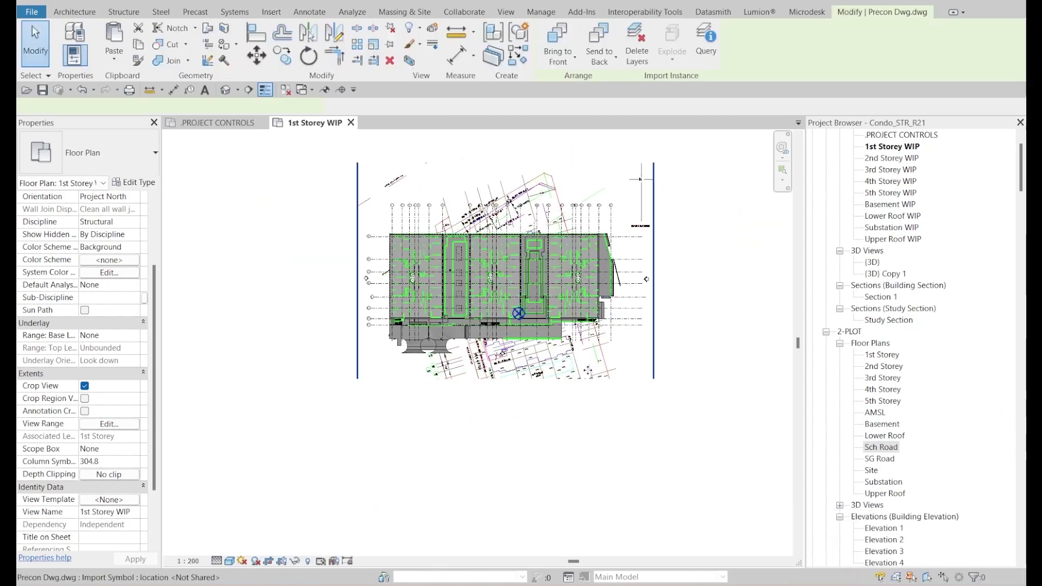
click(357, 272)
key(Escape)
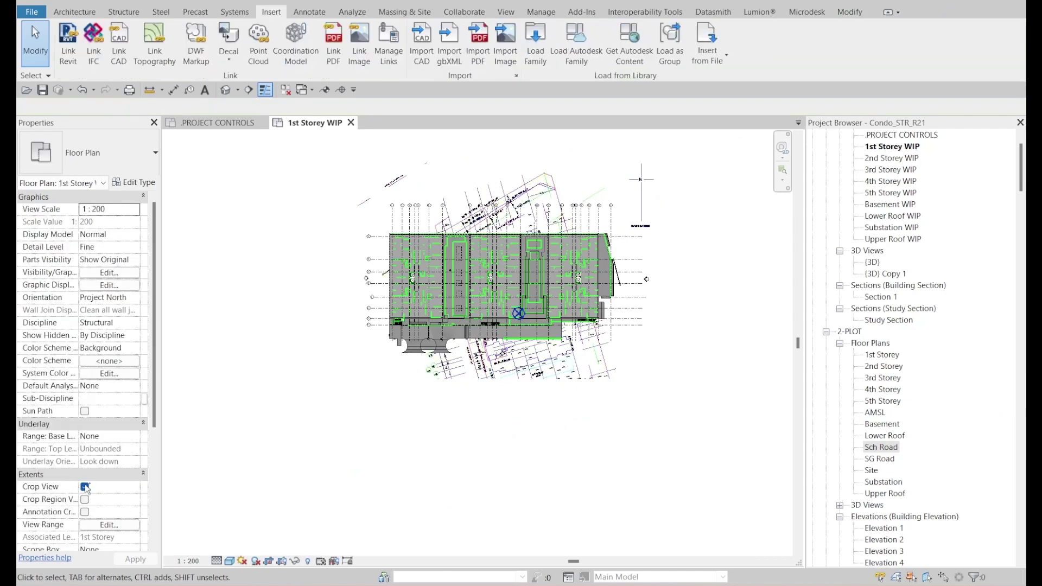
Step: Rotate the linked Precon Dwg.dwg about 90° clockwise in the 1st Storey WIP plan
click(570, 393)
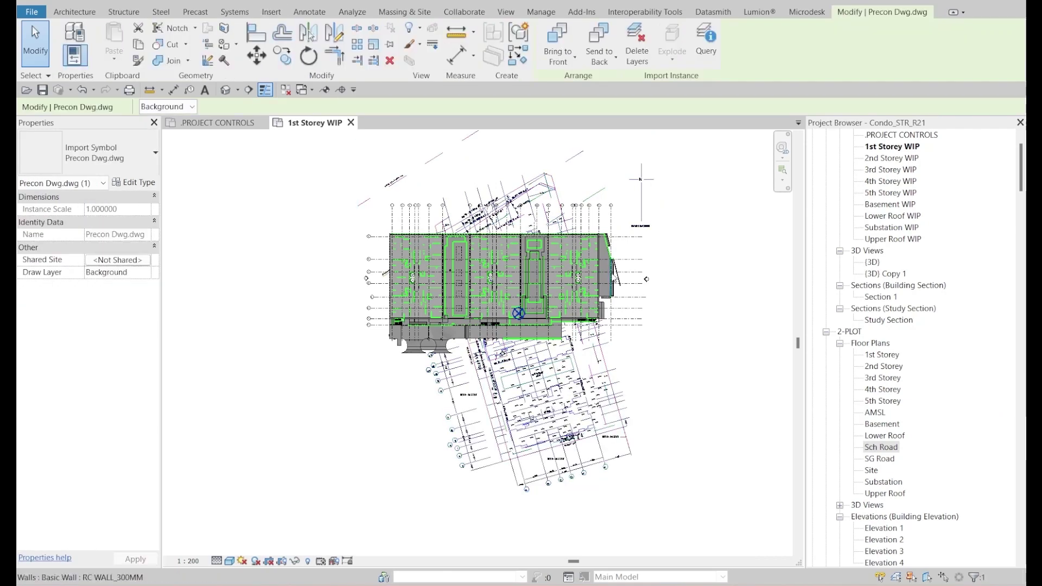
scroll(459, 224, up, 3)
scroll(459, 224, down, 2)
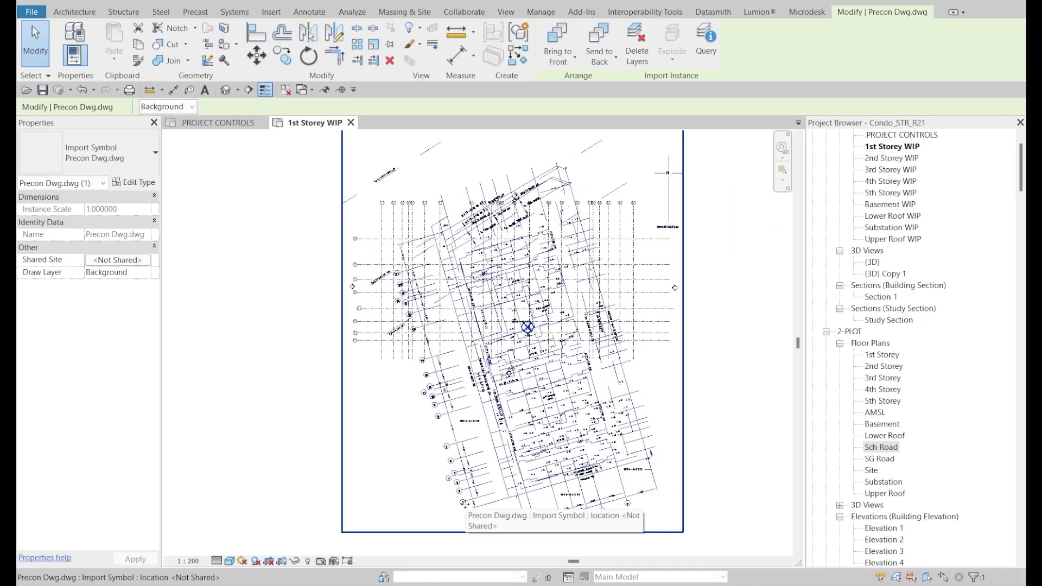
scroll(507, 266, up, 5)
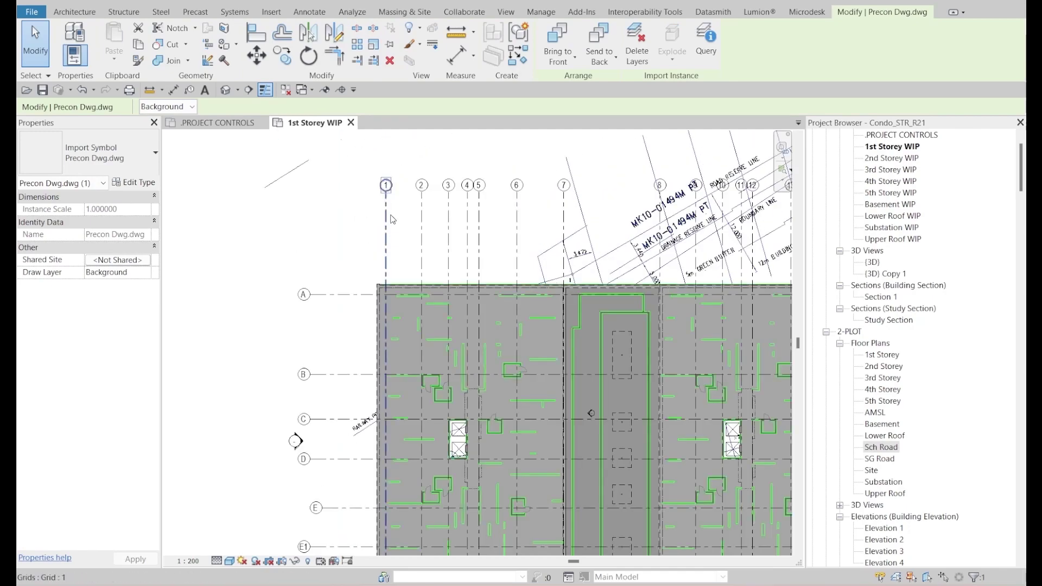
scroll(507, 266, down, 5)
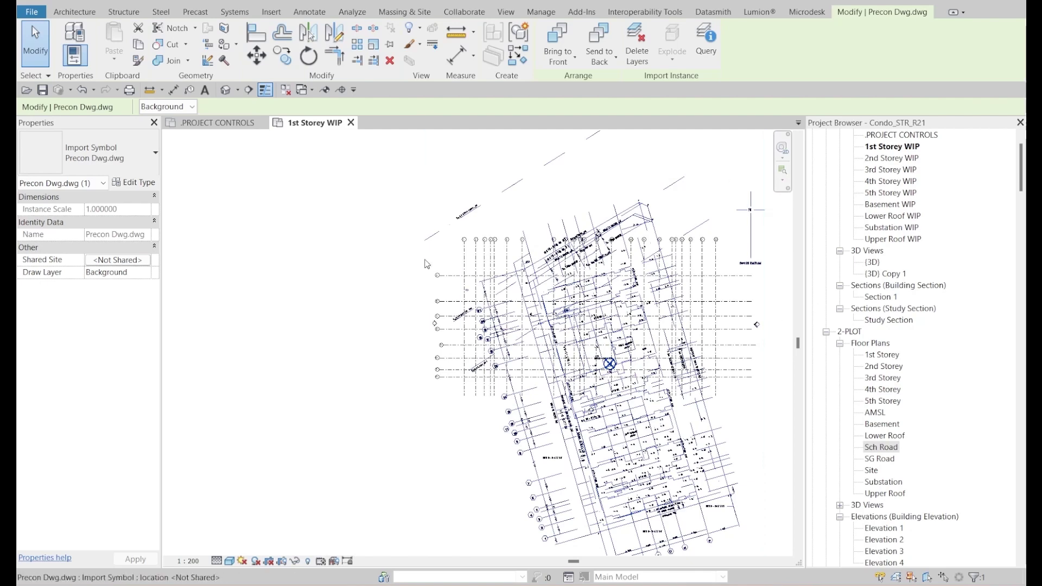
click(308, 56)
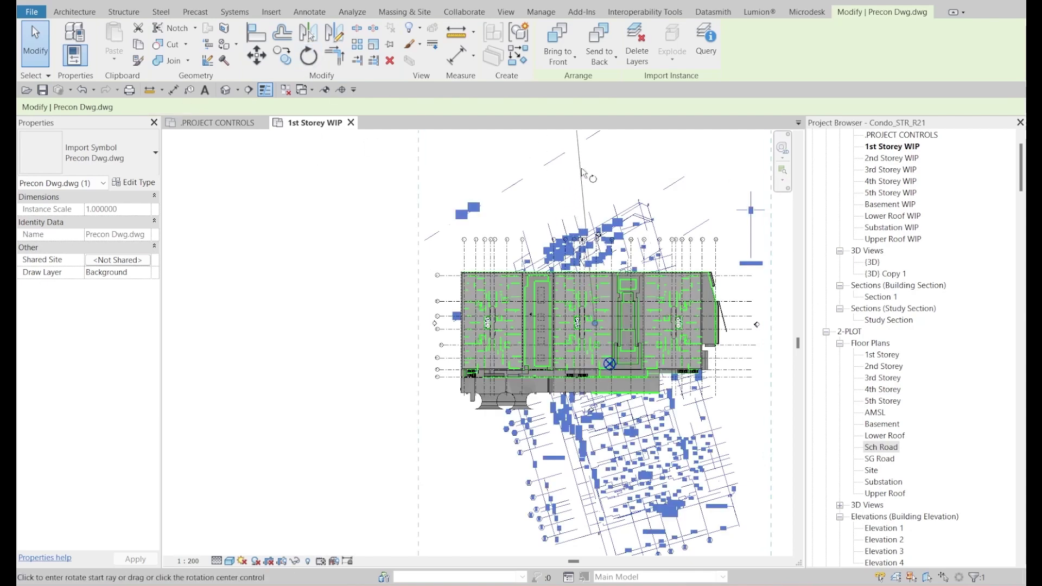
click(595, 164)
click(643, 198)
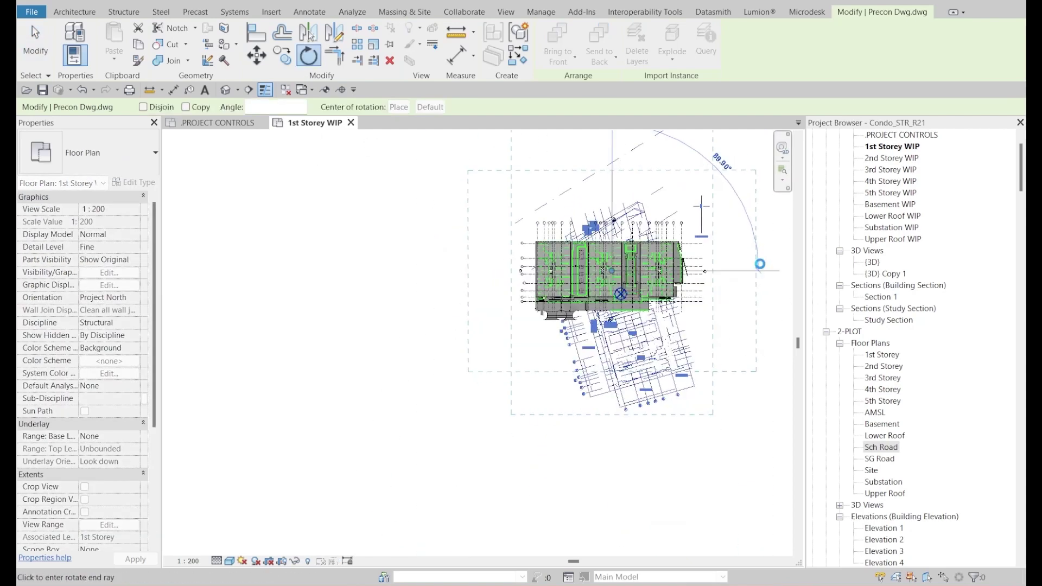
key(Escape)
Step: Align the linked DWG's grid lines 1 and A with the Revit model's grids 1 and A
scroll(633, 234, up, 4)
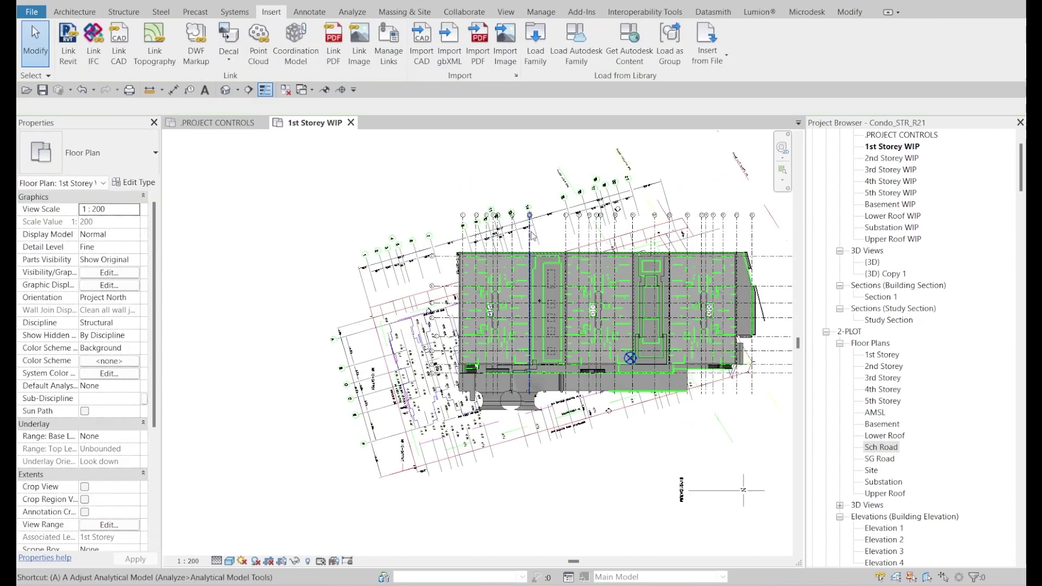
key(a)
key(l)
scroll(461, 223, up, 3)
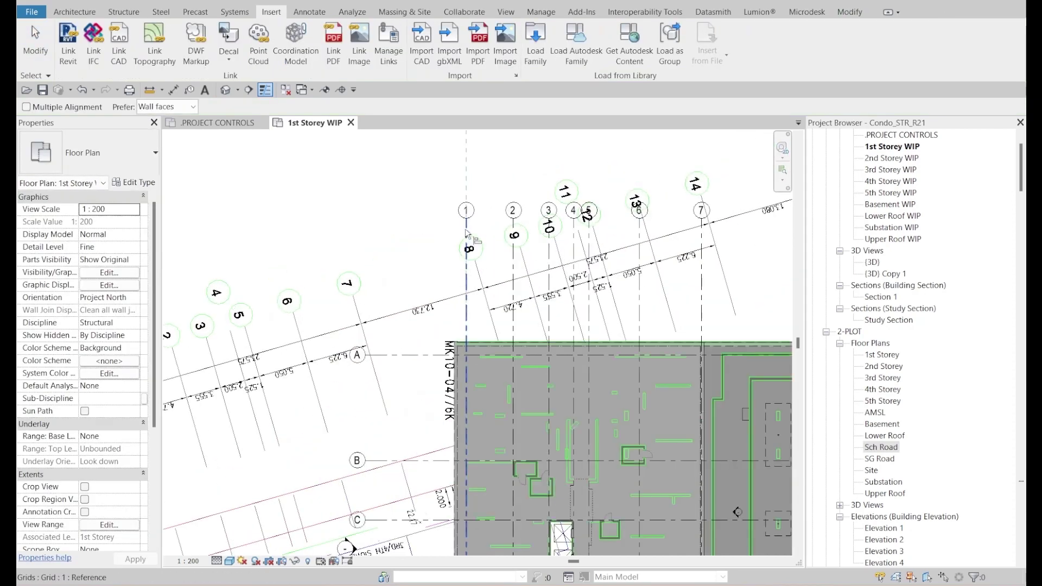
click(466, 234)
scroll(461, 328, down, 2)
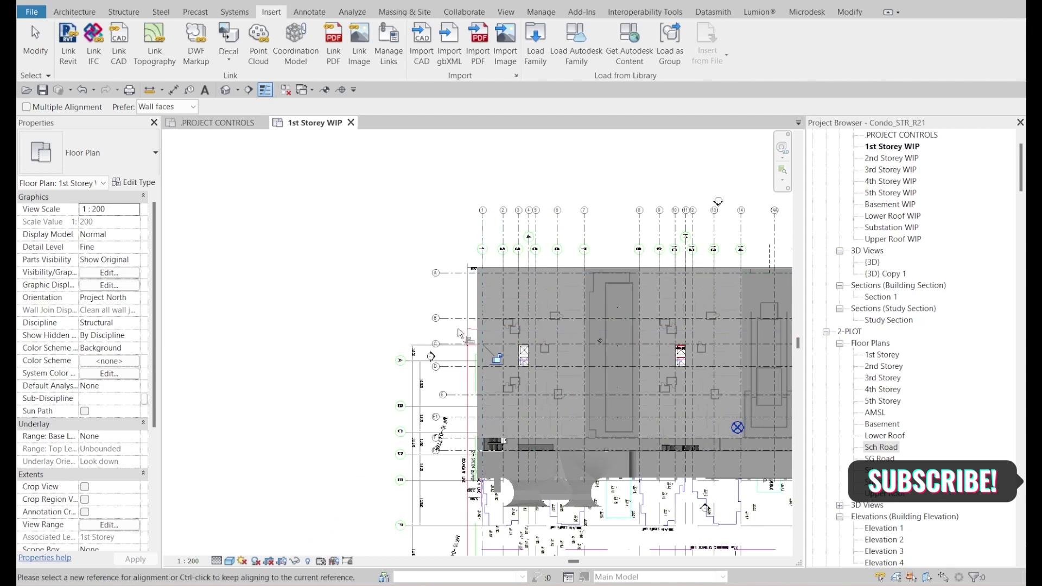
scroll(460, 328, up, 2)
click(451, 233)
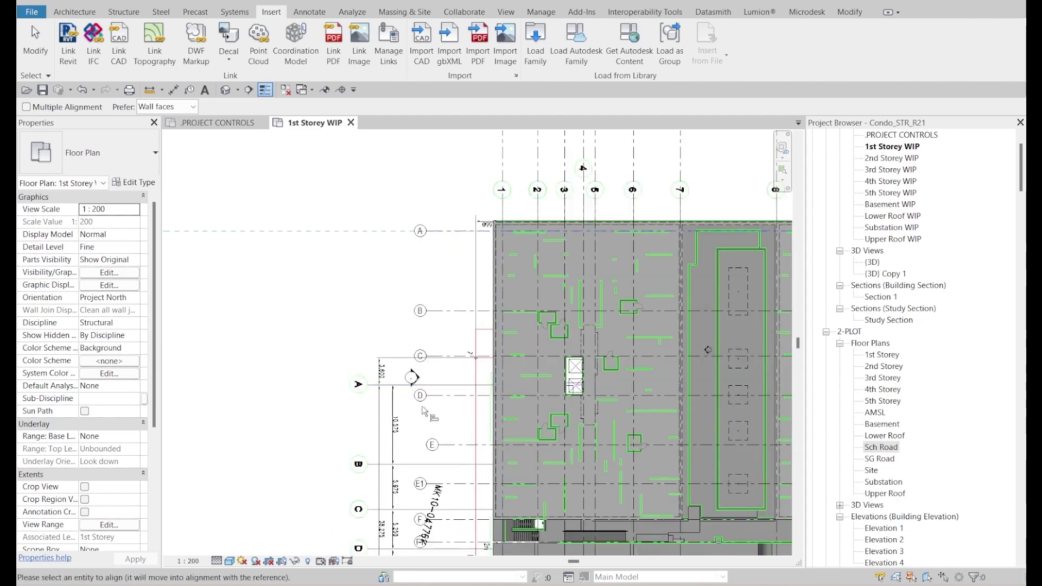
scroll(416, 293, down, 5)
key(Escape)
Step: Set the linked Precon Dwg.dwg's draw layer to Foreground
click(403, 240)
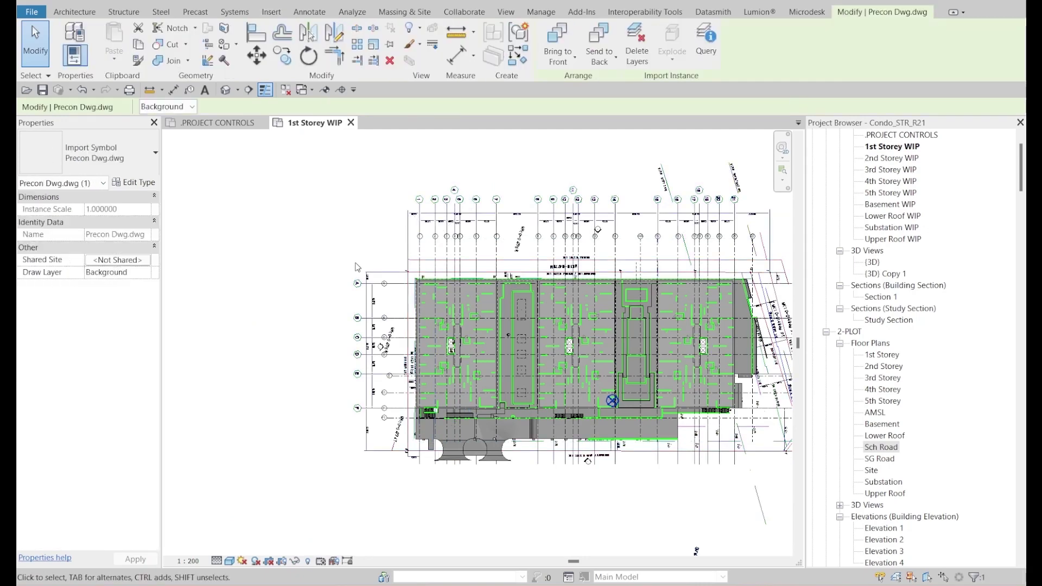
click(116, 272)
click(109, 302)
scroll(538, 348, down, 1)
key(Escape)
Step: Move the project base point to the boundary line endpoint at the linked DWG's upper-right site corner near grid 22
middle_drag(718, 308, 638, 274)
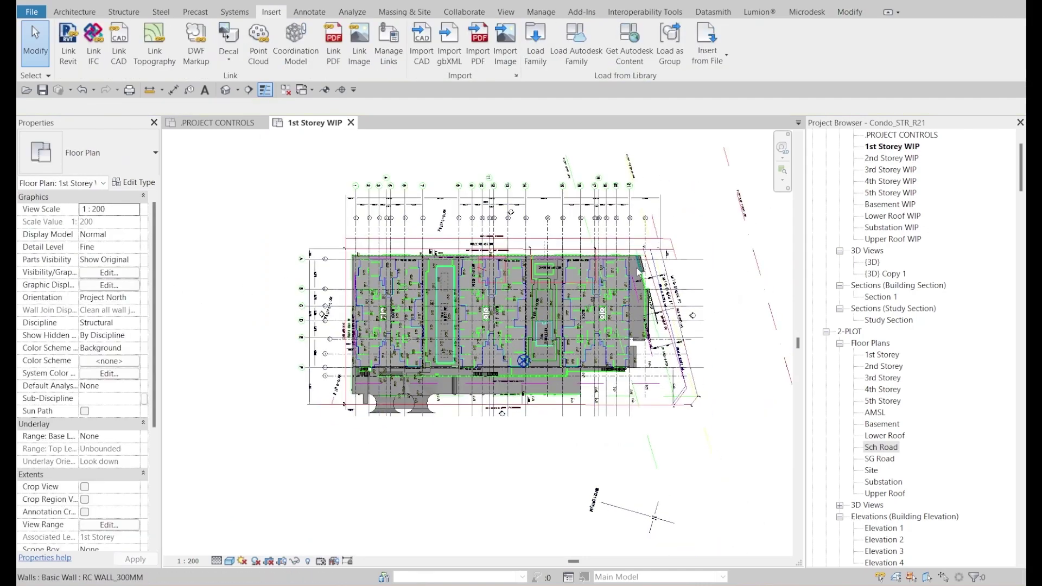
scroll(489, 380, up, 10)
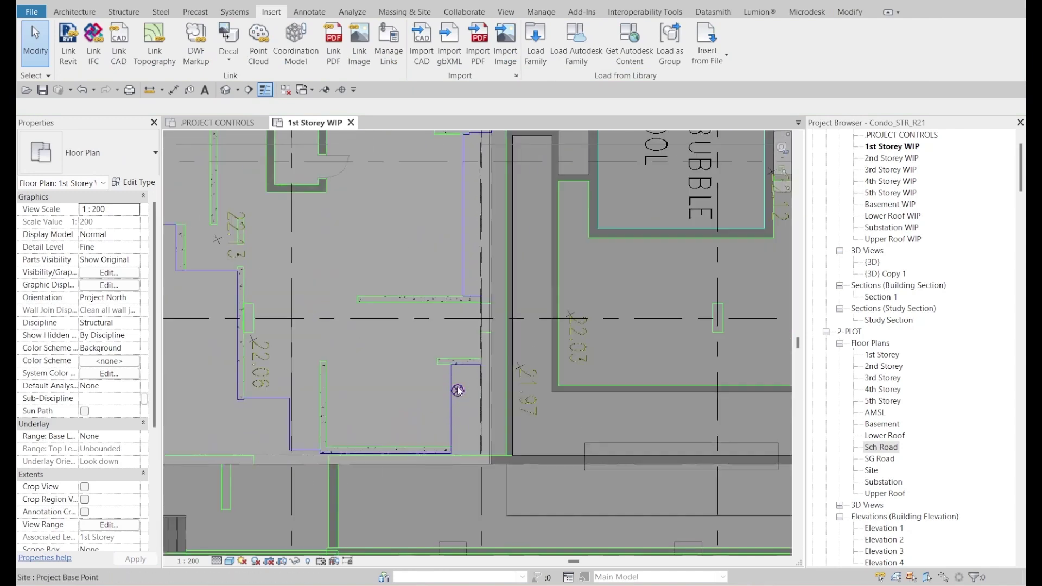
click(457, 391)
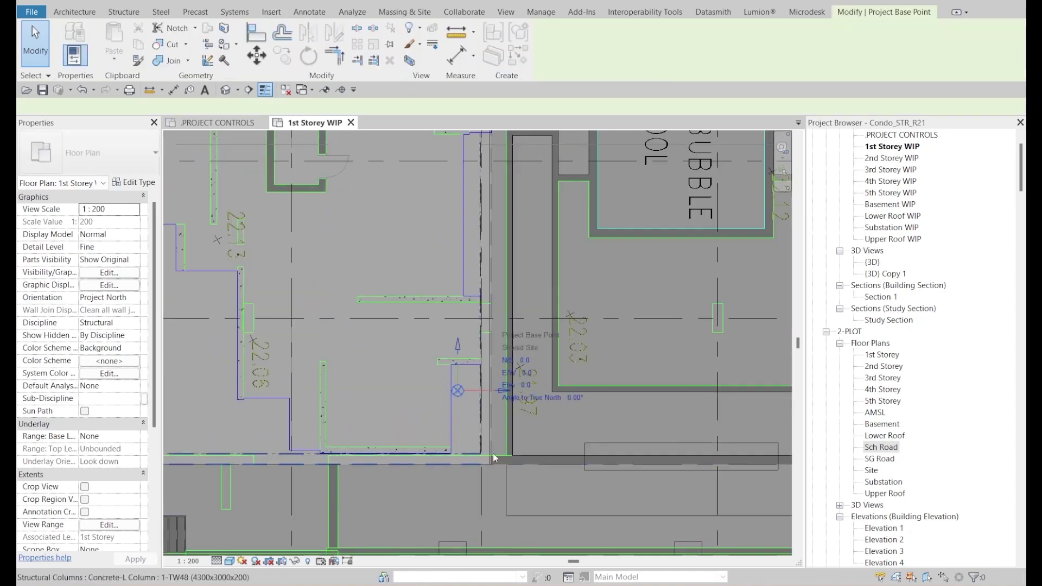
click(251, 57)
scroll(434, 380, down, 6)
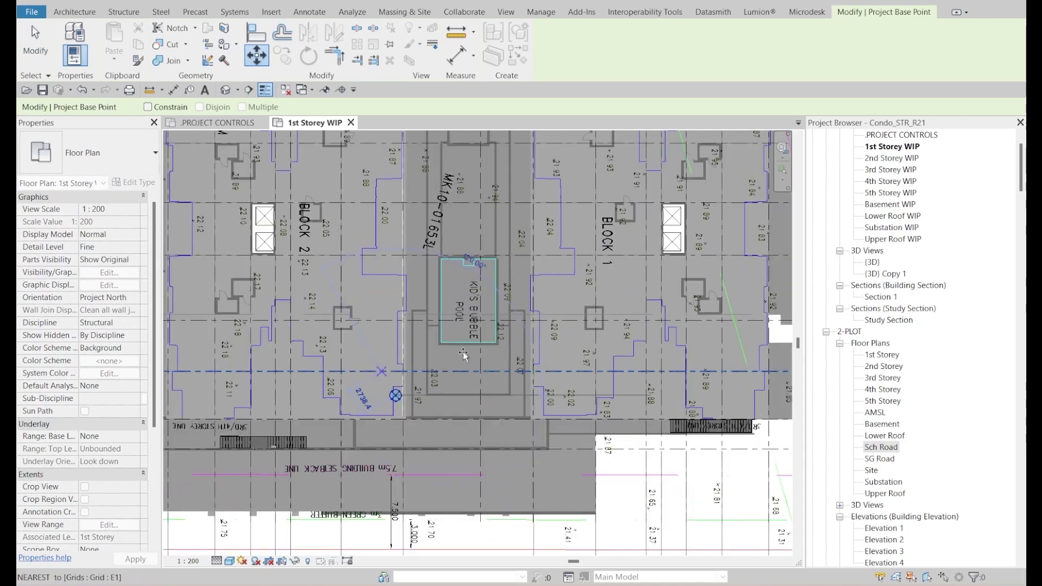
scroll(612, 186, up, 5)
scroll(597, 195, up, 6)
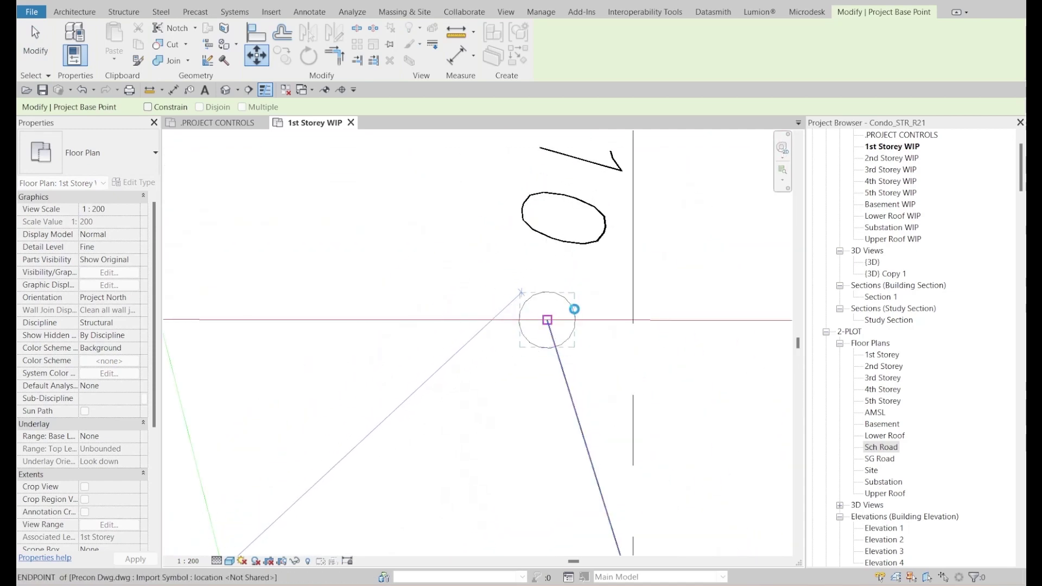
click(547, 320)
scroll(565, 309, down, 5)
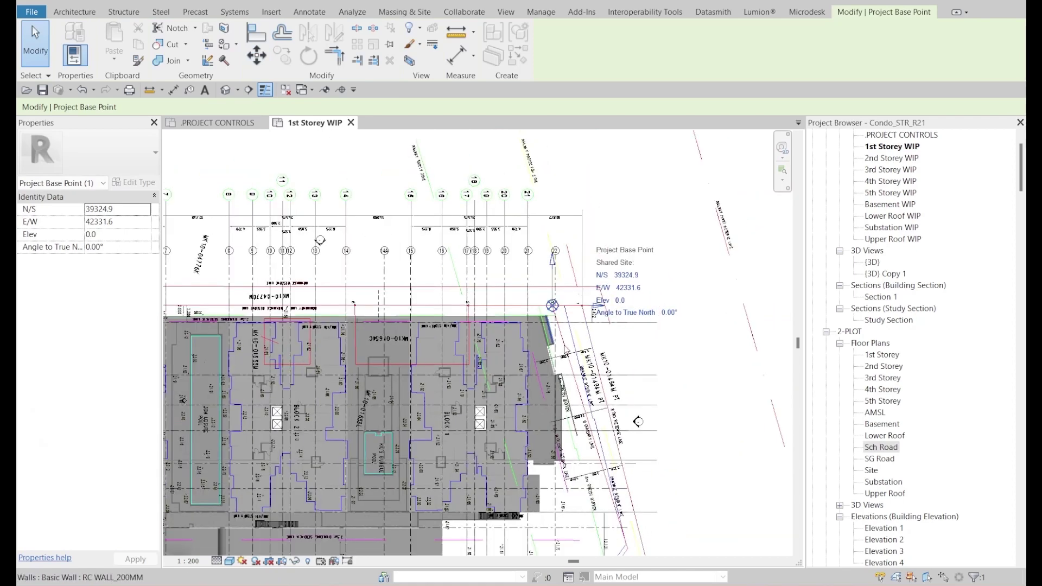
scroll(612, 322, down, 1)
middle_drag(612, 322, 688, 305)
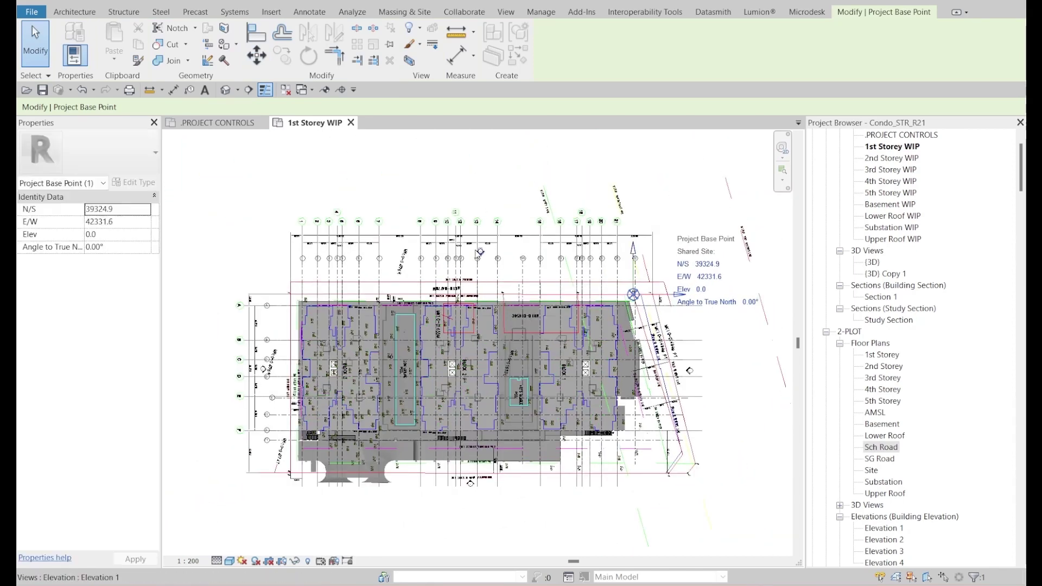
key(Escape)
Step: Hide all model categories except Site in the 1st Storey WIP plan's visibility overrides
key(v)
key(g)
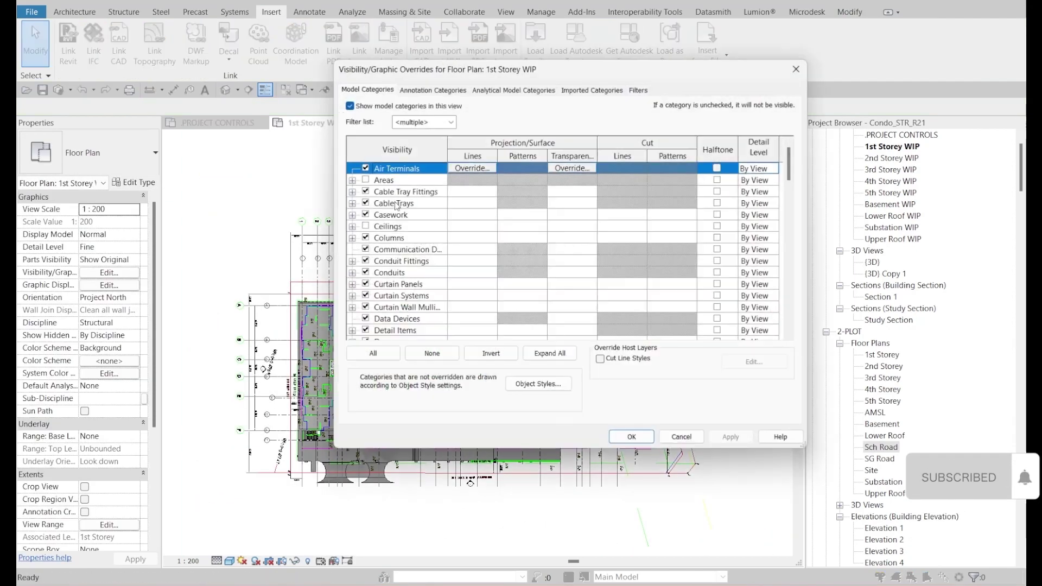
click(373, 354)
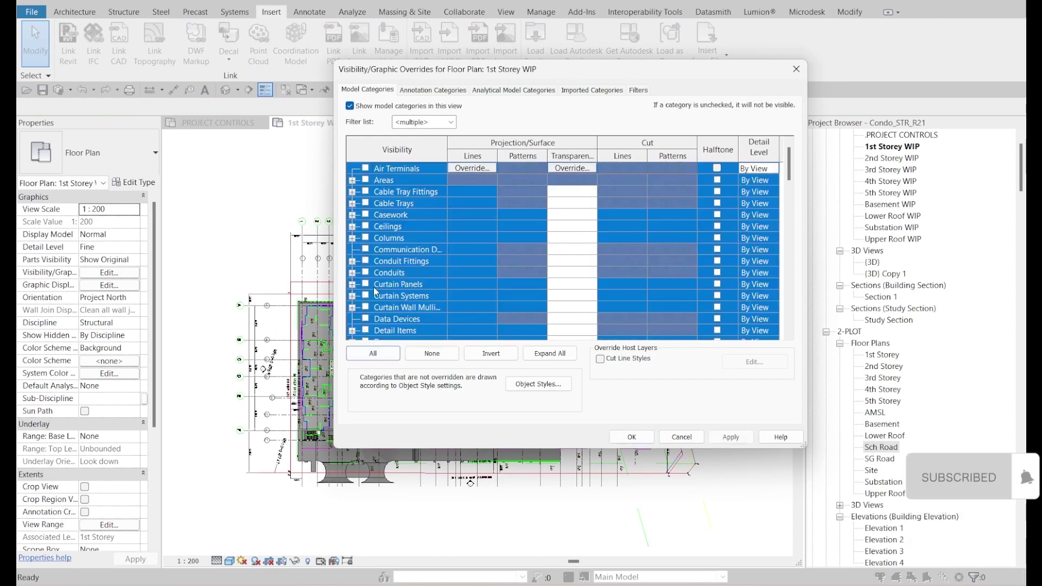
click(375, 296)
key(s)
click(369, 264)
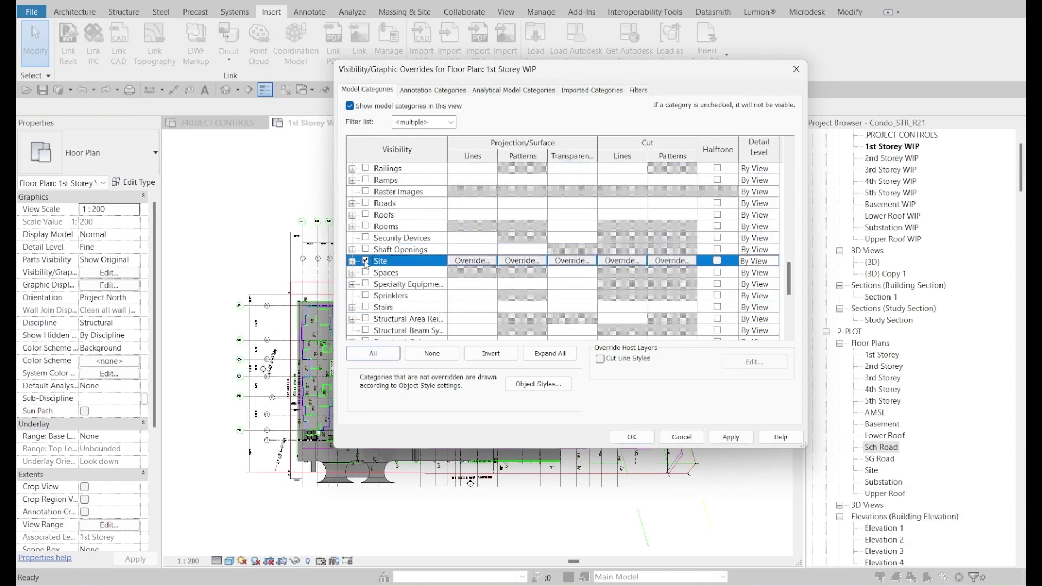
click(632, 437)
Step: Set the 1st Storey WIP plan's orientation to True North
scroll(613, 308, up, 5)
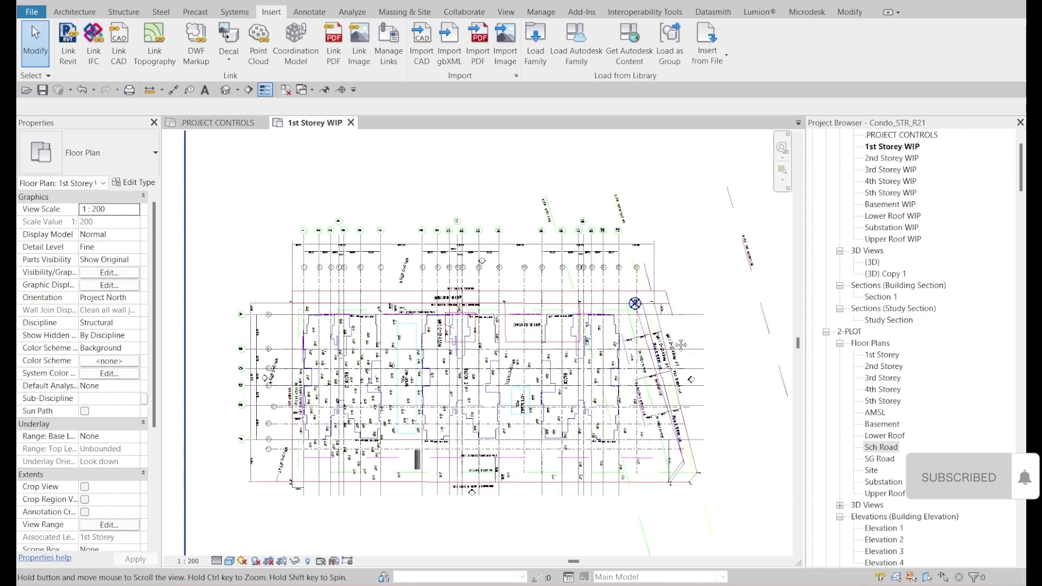
scroll(612, 309, down, 4)
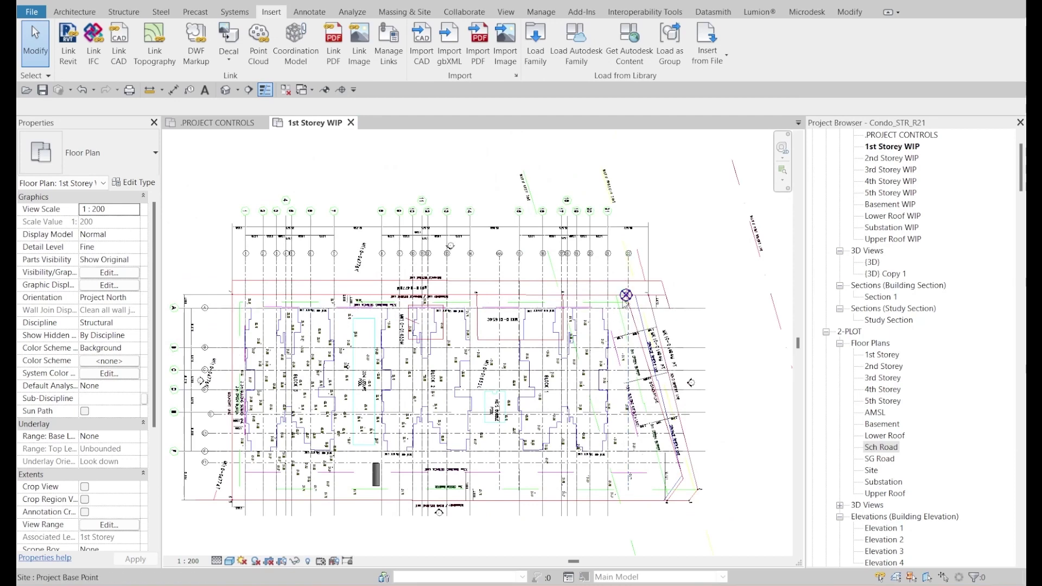
scroll(625, 301, up, 5)
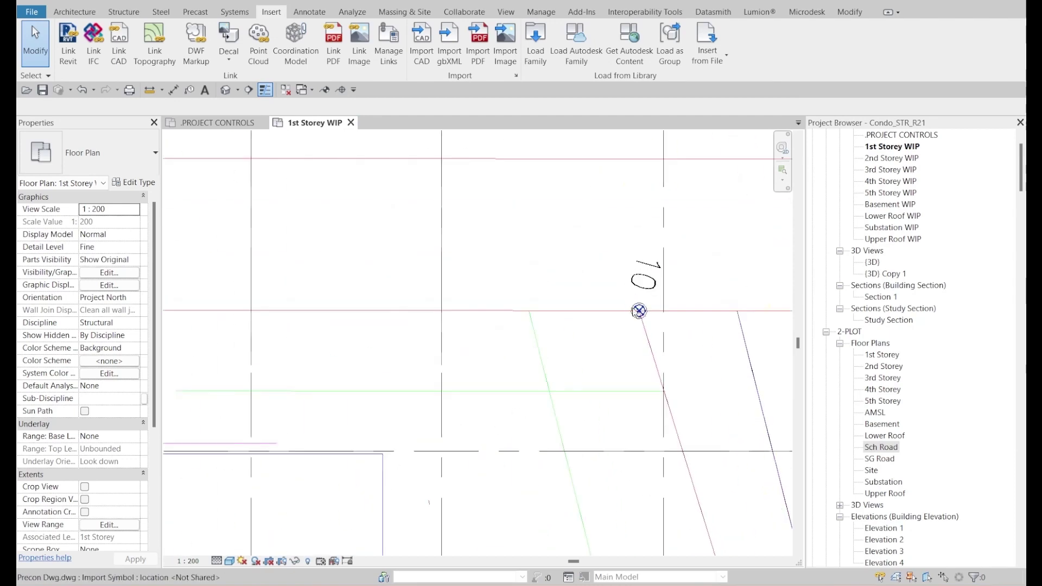
click(639, 312)
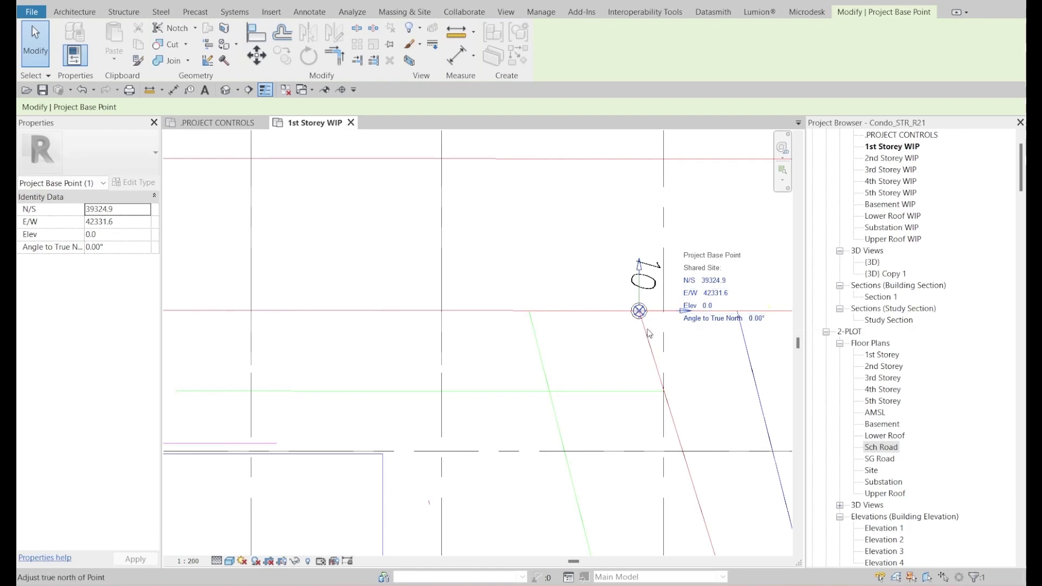
click(360, 271)
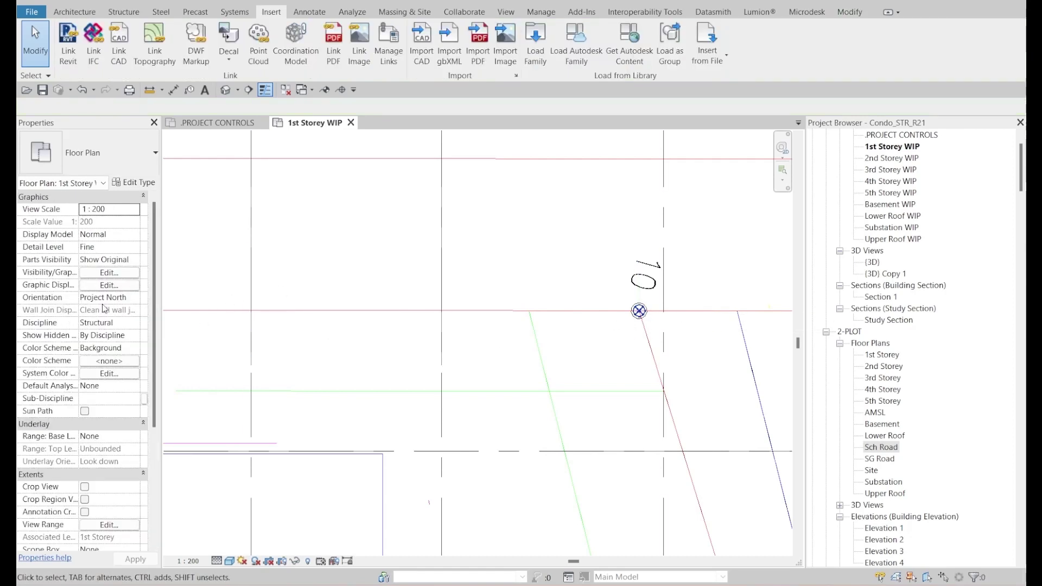
click(134, 299)
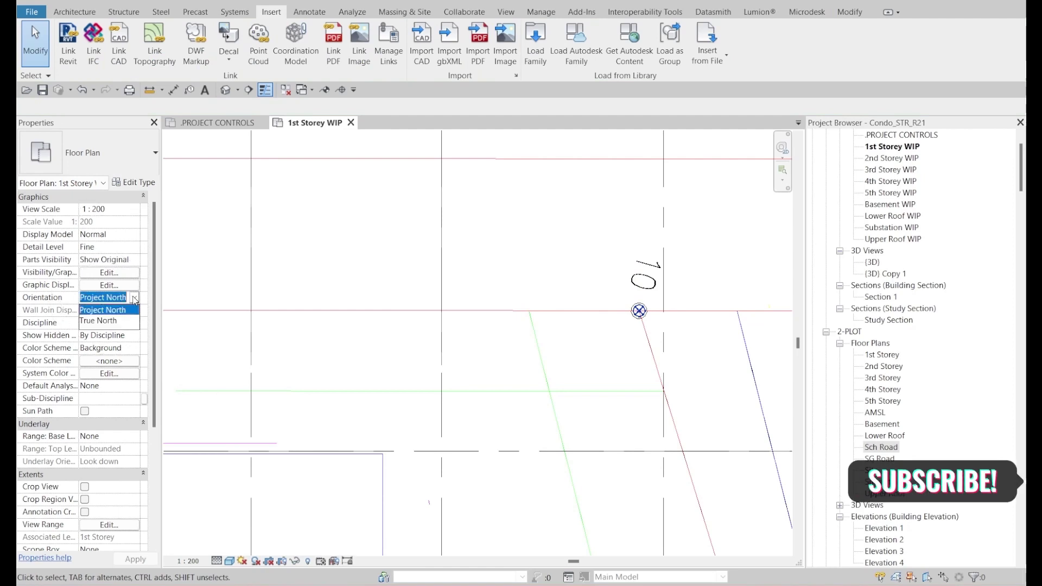
click(91, 322)
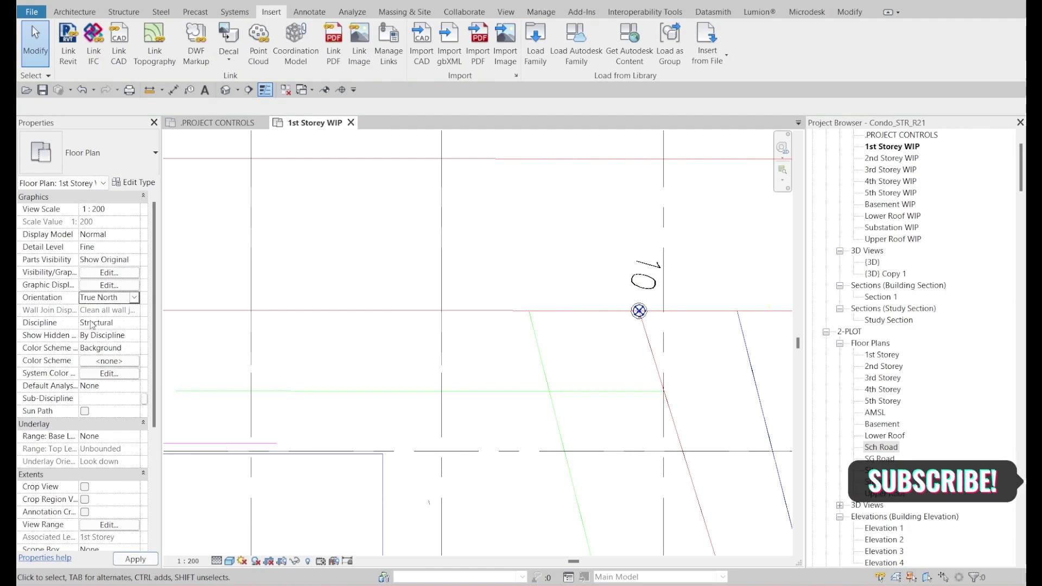
Step: Set the project base point's Angle to True North to 254.07°, the TN value in the Notepad note, and check the DWG's north symbol
click(639, 311)
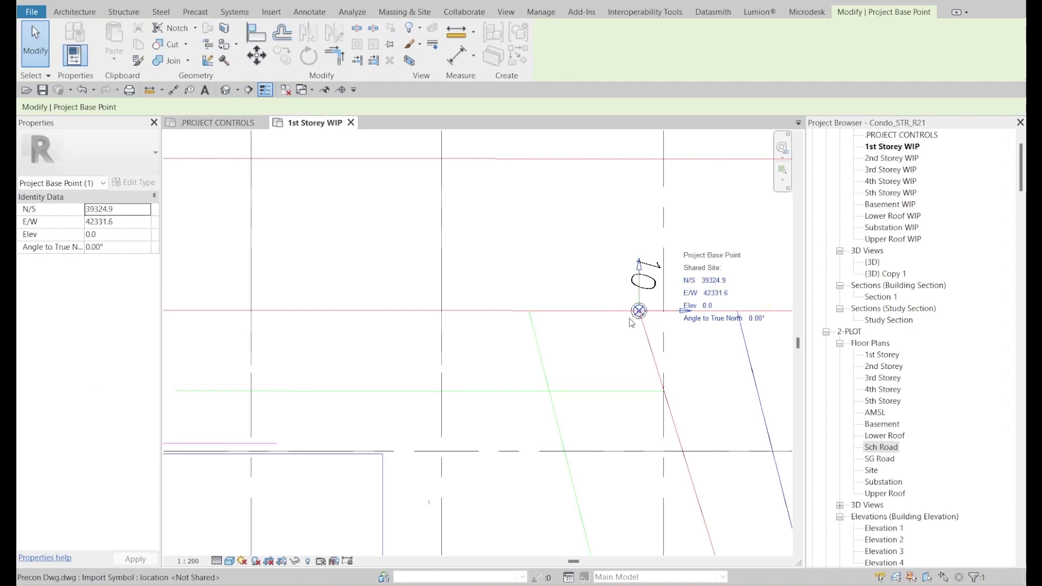
click(117, 245)
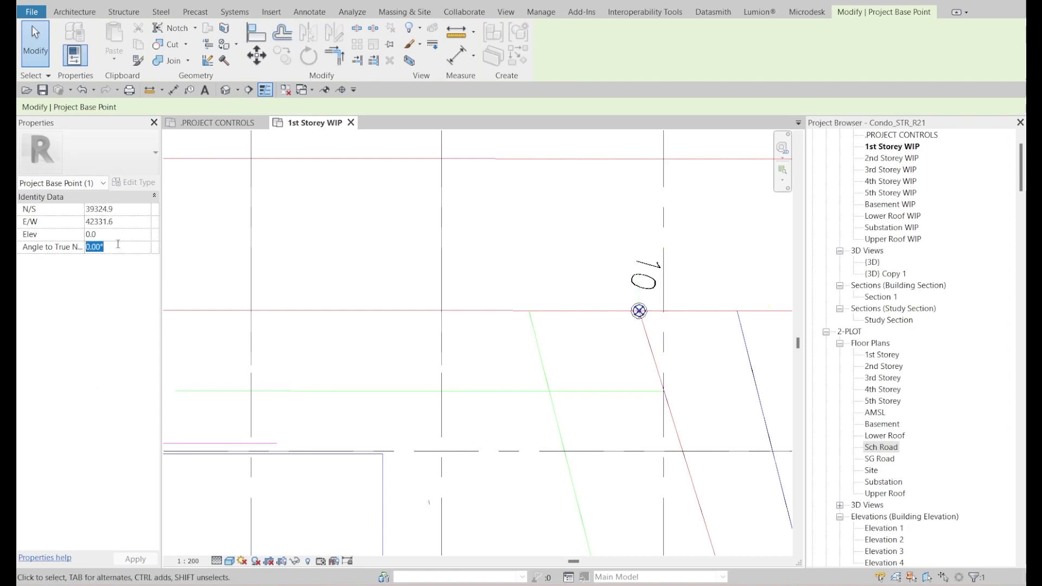
key(Return)
key(alt+Tab)
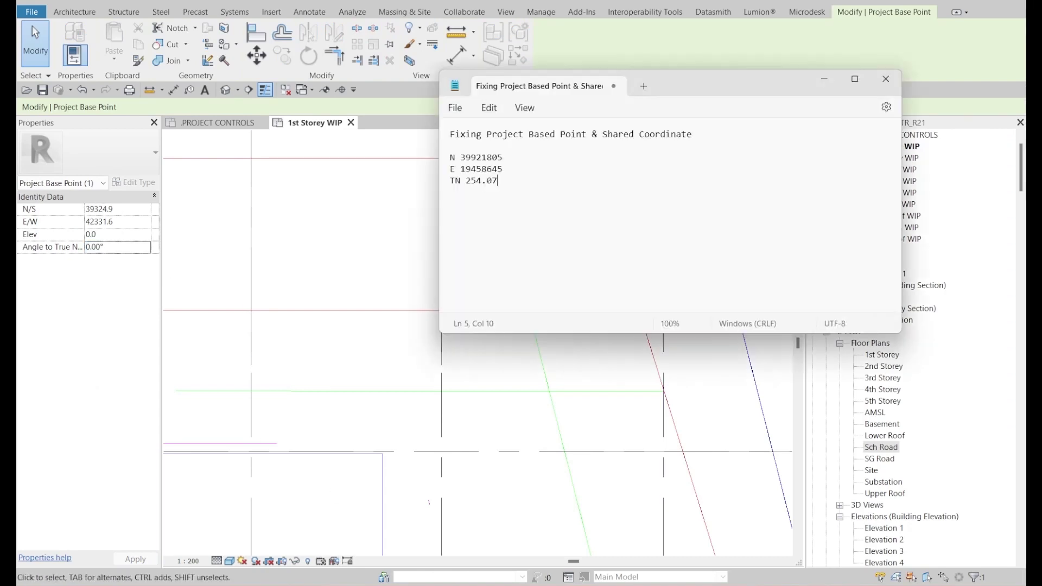
click(128, 248)
text(4.07)
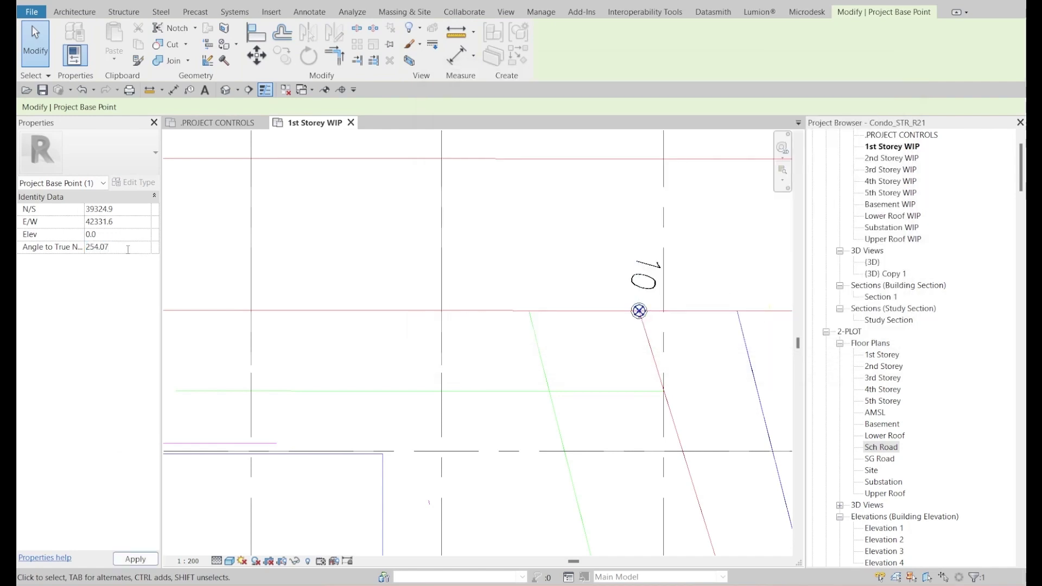
key(Return)
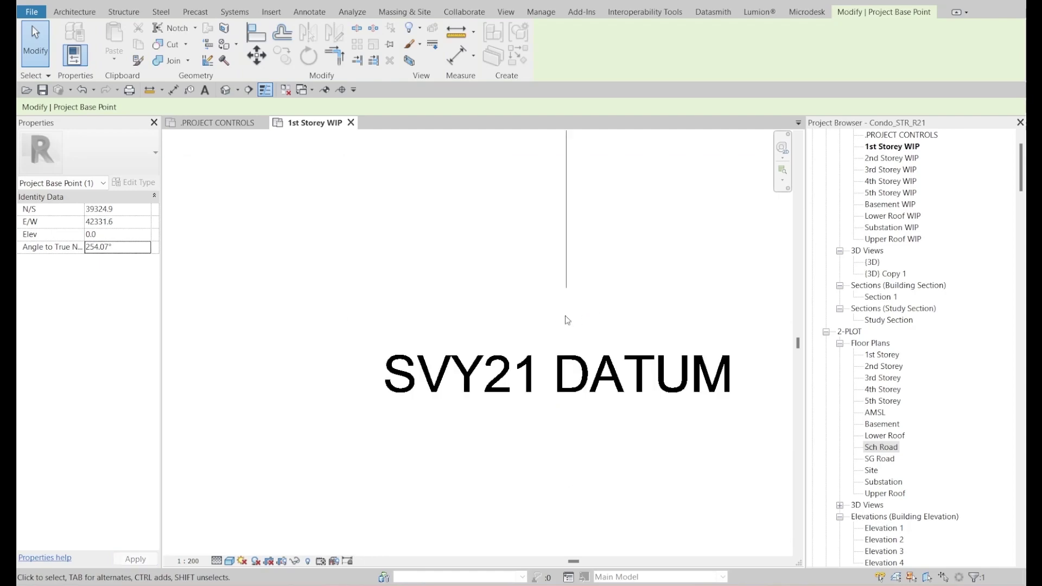
scroll(565, 325, down, 5)
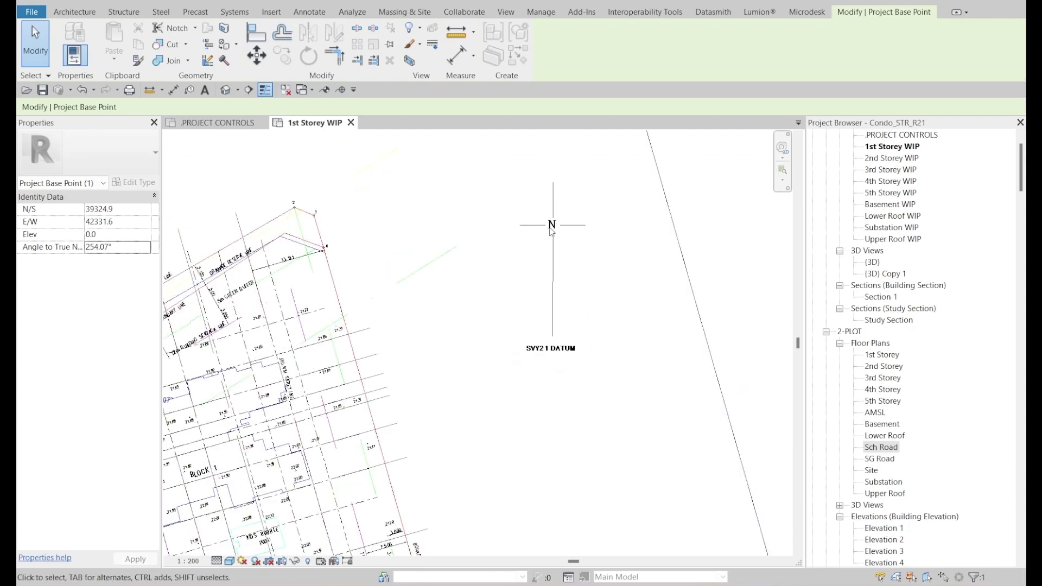
scroll(582, 277, down, 3)
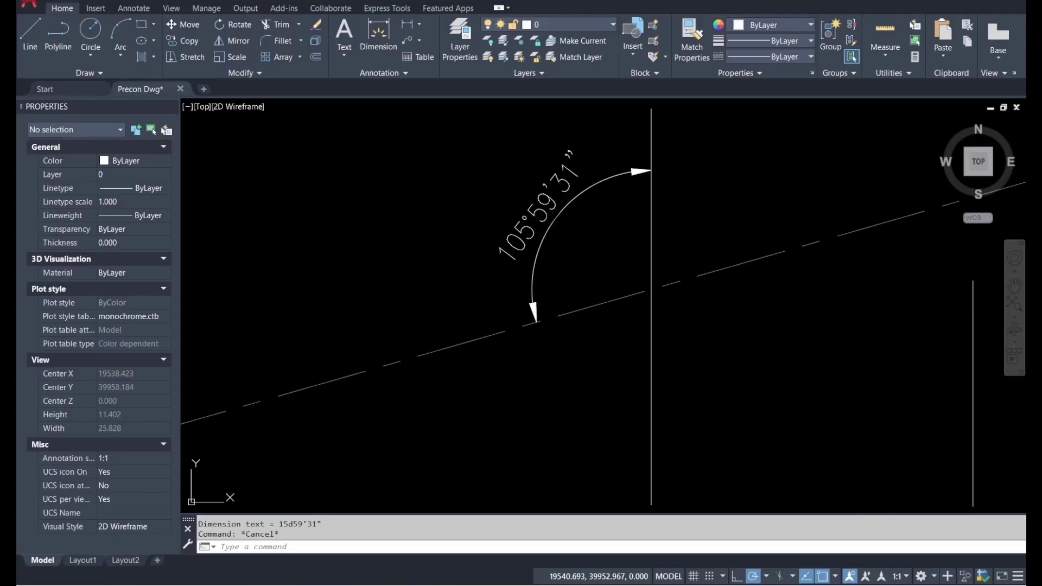
Step: Erase the angular dimension and its reference lines from the north symbol area of the precon drawing in AutoCAD
scroll(600, 360, down, 5)
scroll(620, 309, up, 3)
scroll(589, 317, up, 10)
drag(589, 305, 419, 205)
key(Delete)
scroll(605, 291, down, 3)
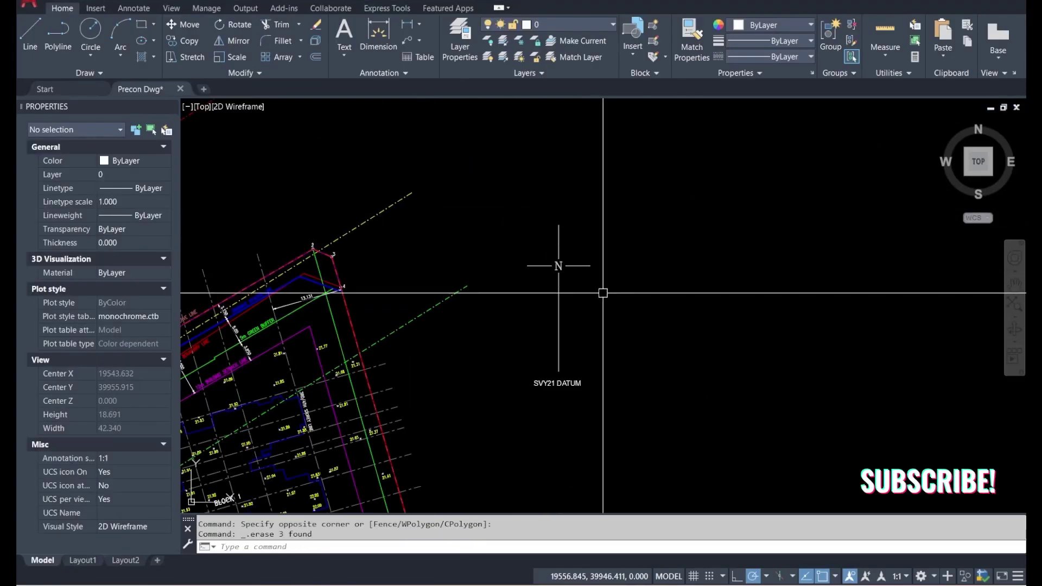
scroll(549, 284, down, 5)
scroll(635, 366, up, 2)
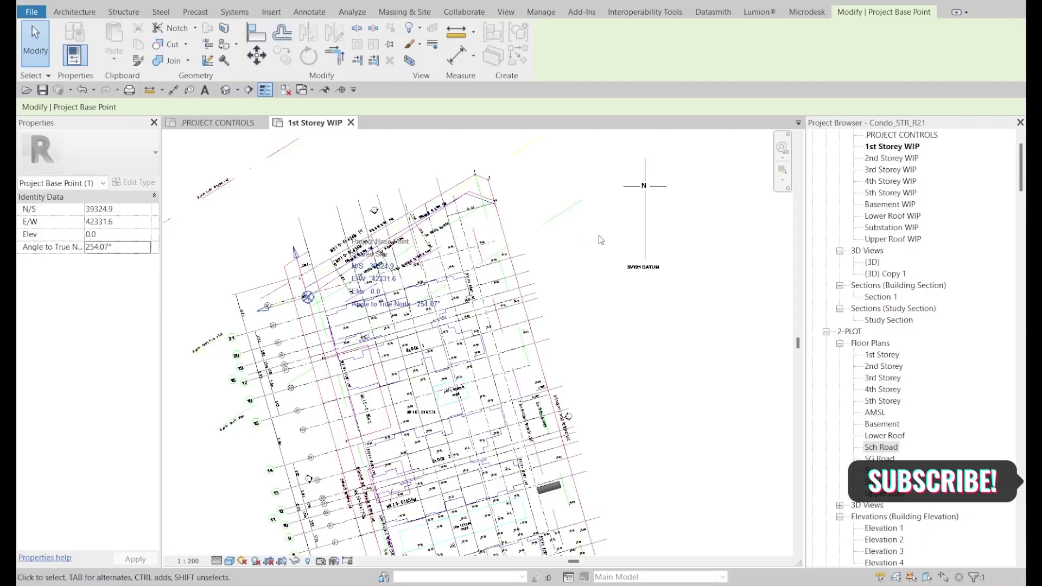
Step: Switch back to Revit, deselect the project base point and set the 1st Storey WIP plan's orientation to Project North
scroll(378, 282, up, 4)
scroll(376, 282, up, 5)
key(Escape)
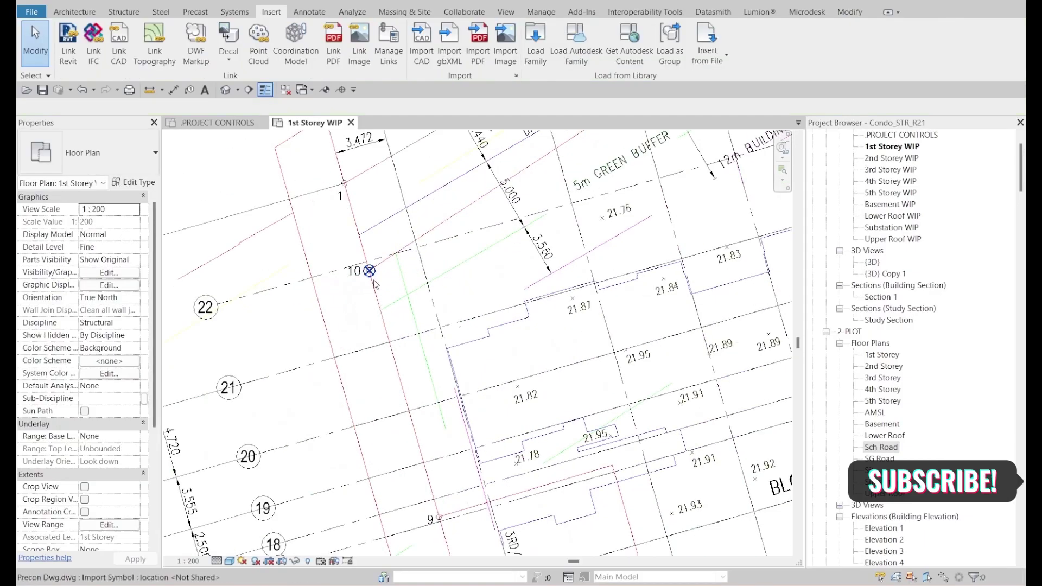
click(109, 298)
click(133, 298)
click(103, 309)
scroll(599, 369, down, 8)
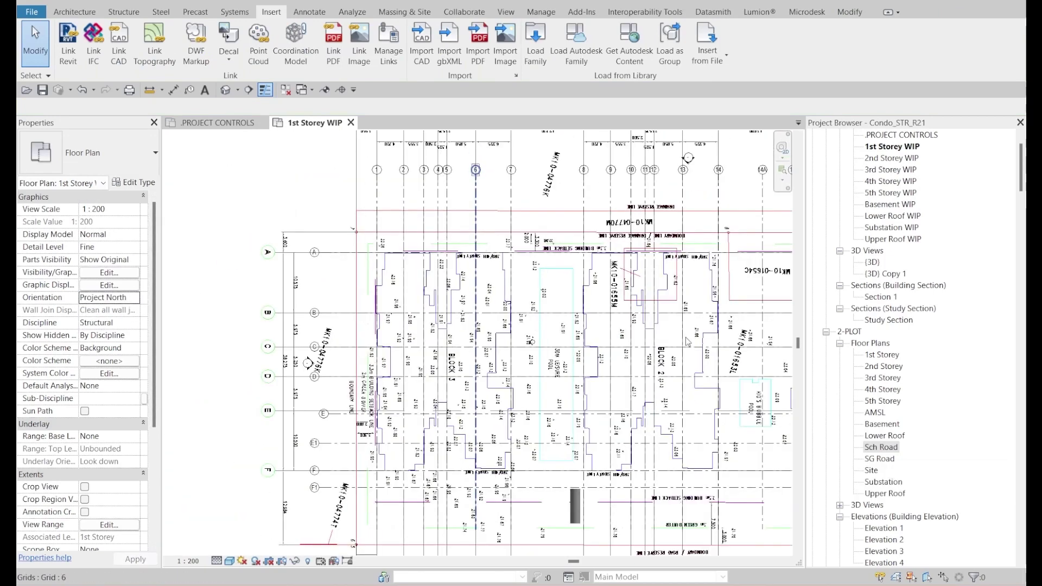
scroll(681, 248, up, 4)
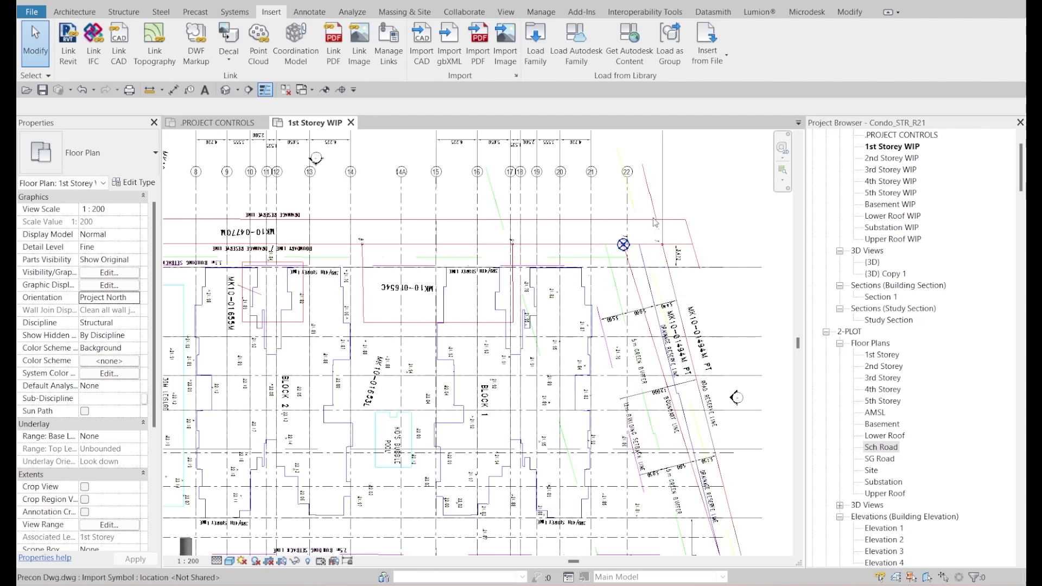
Step: Acquire shared coordinates from the linked Precon Dwg.dwg
click(541, 11)
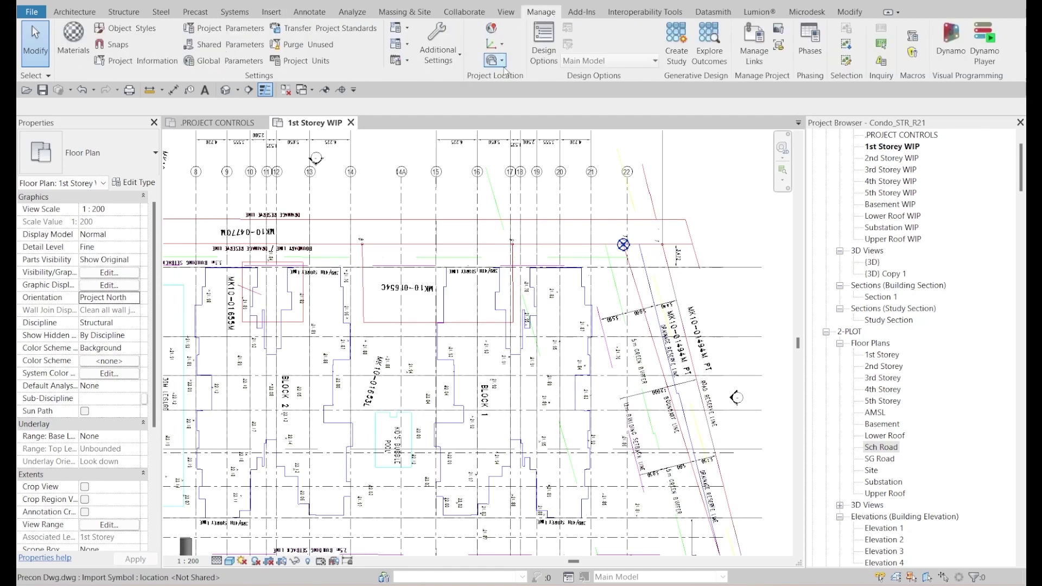
click(495, 44)
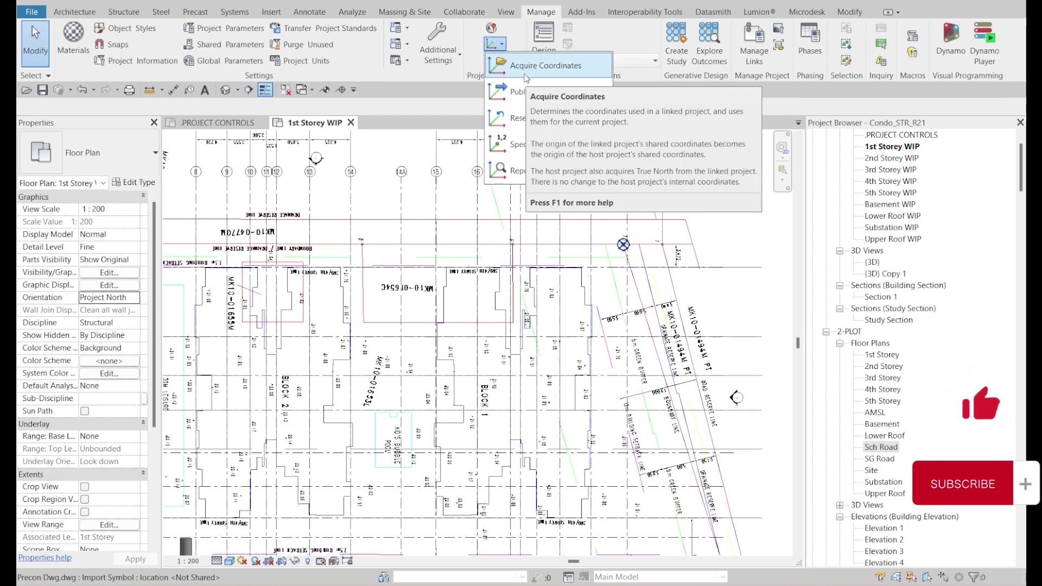
click(525, 68)
scroll(629, 255, down, 1)
scroll(633, 261, down, 1)
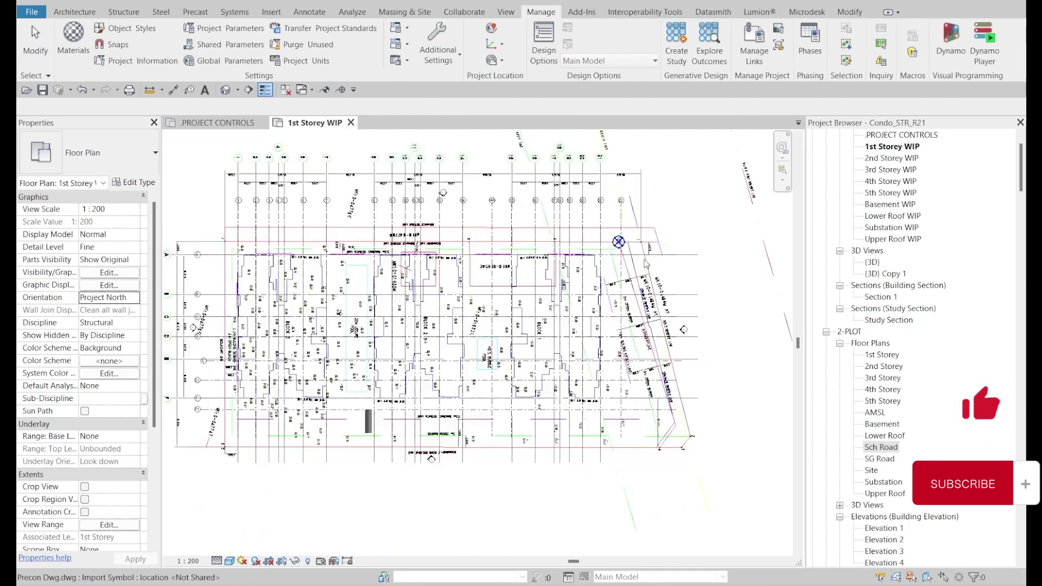
scroll(673, 302, down, 3)
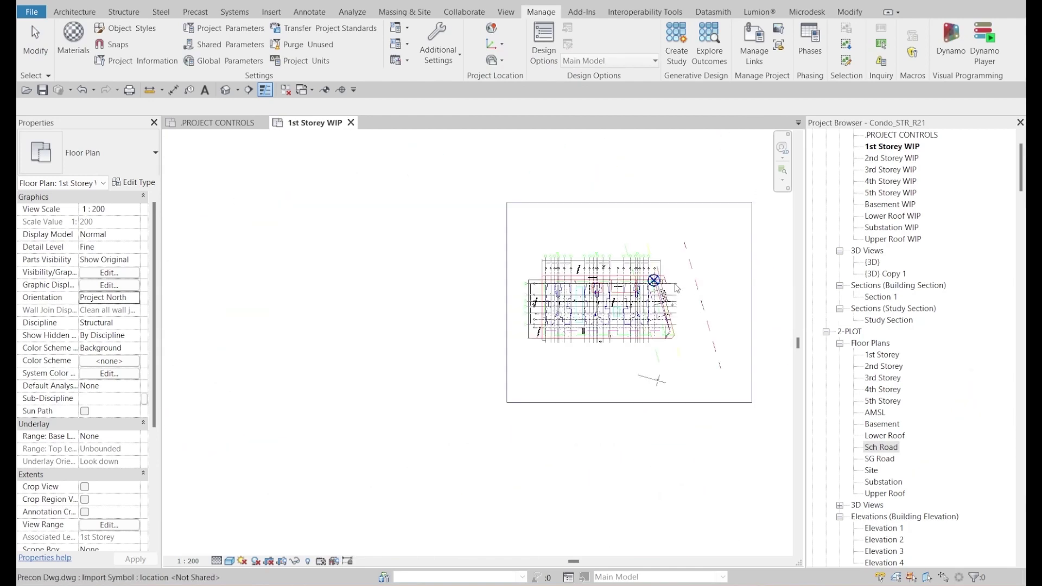
click(677, 288)
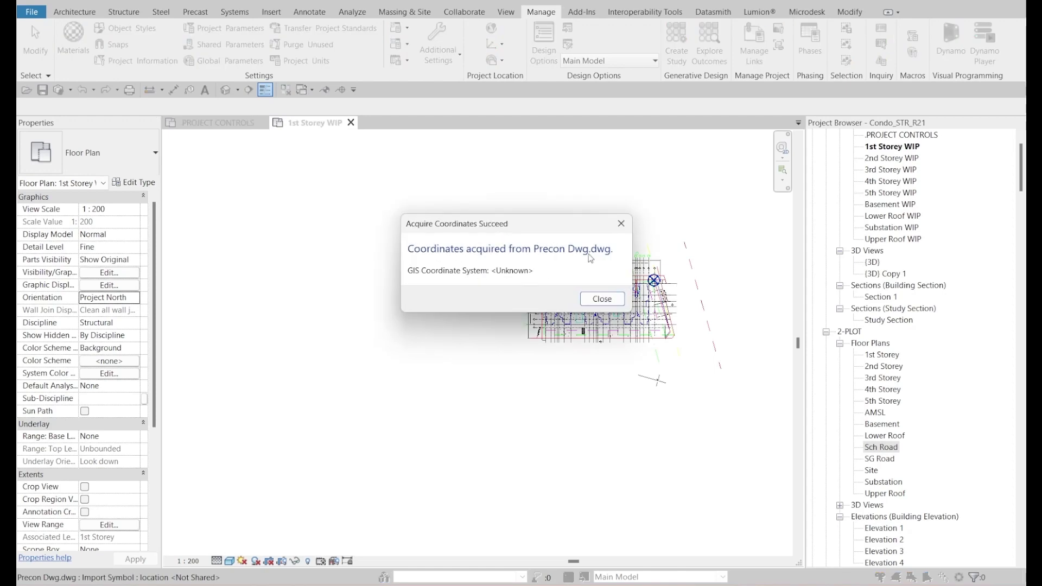
click(591, 298)
Step: Compare the project base point's N/S, E/W and true north values with the coordinates in the Notepad note
scroll(654, 281, up, 10)
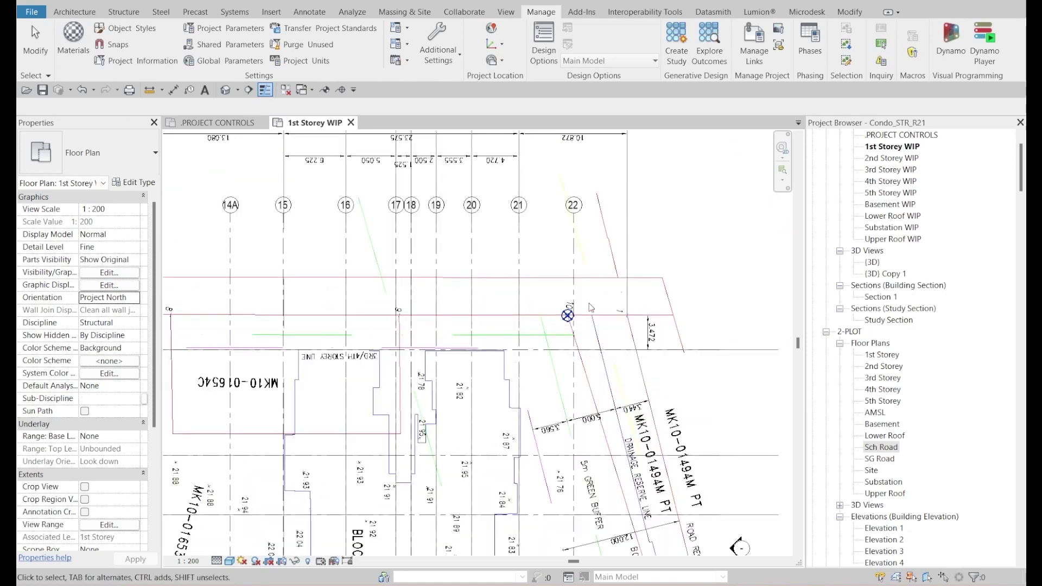
click(532, 354)
scroll(596, 353, up, 2)
middle_drag(553, 313, 553, 255)
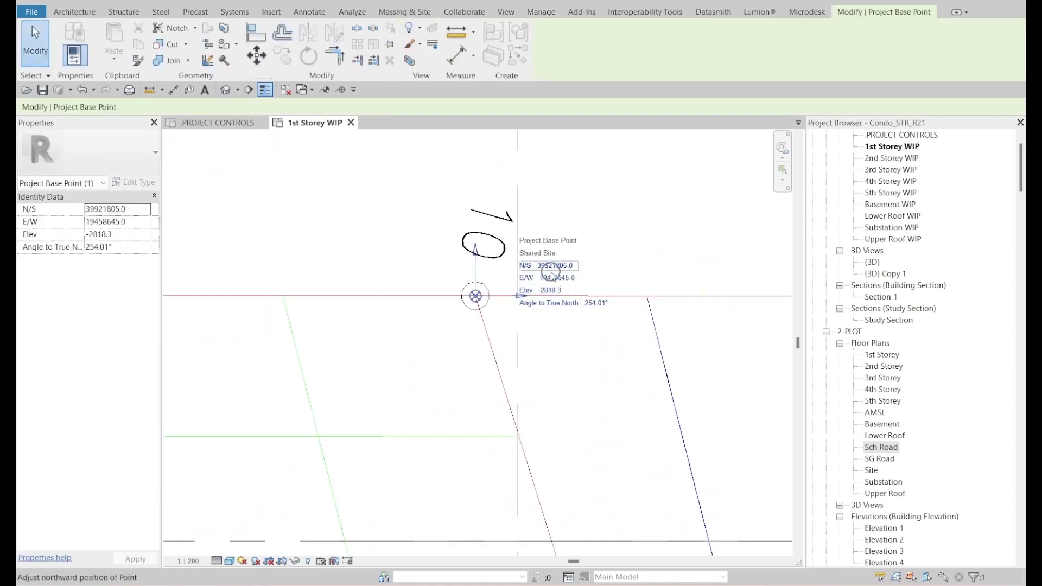
key(alt+Tab)
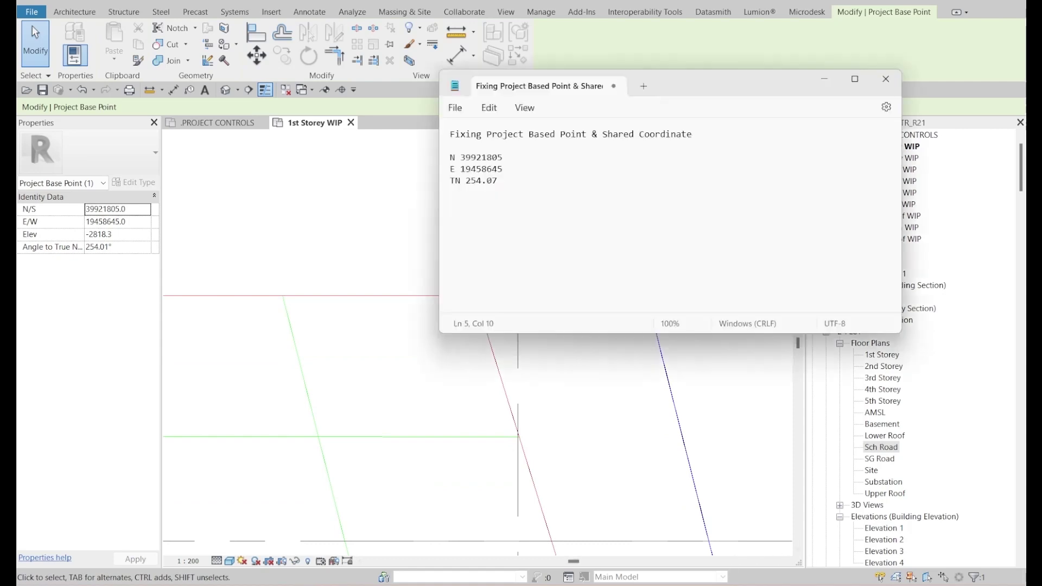
mouse_move(683, 90)
mouse_down()
mouse_move(714, 13)
mouse_move(891, 125)
mouse_up()
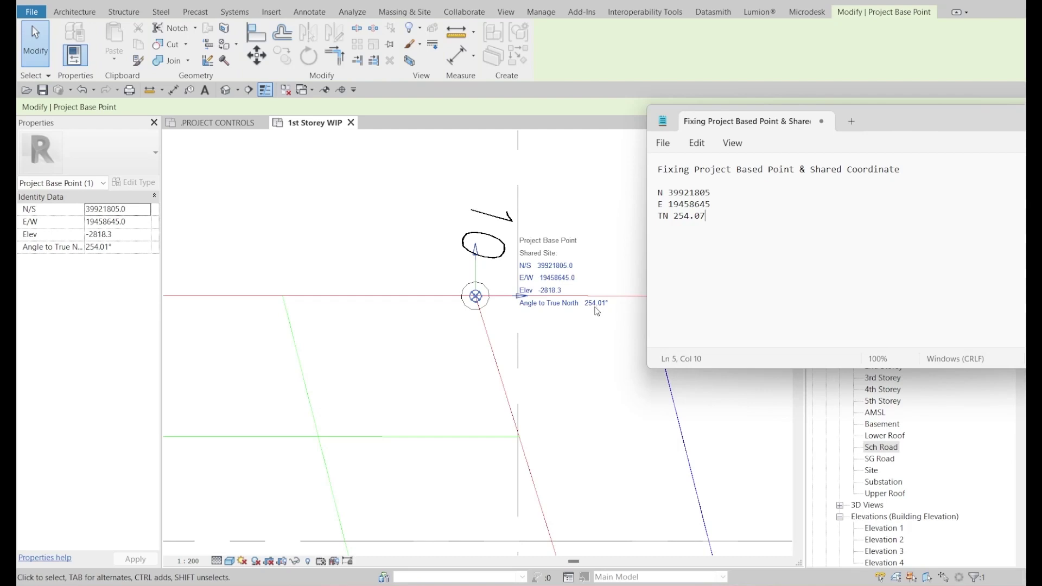
click(593, 339)
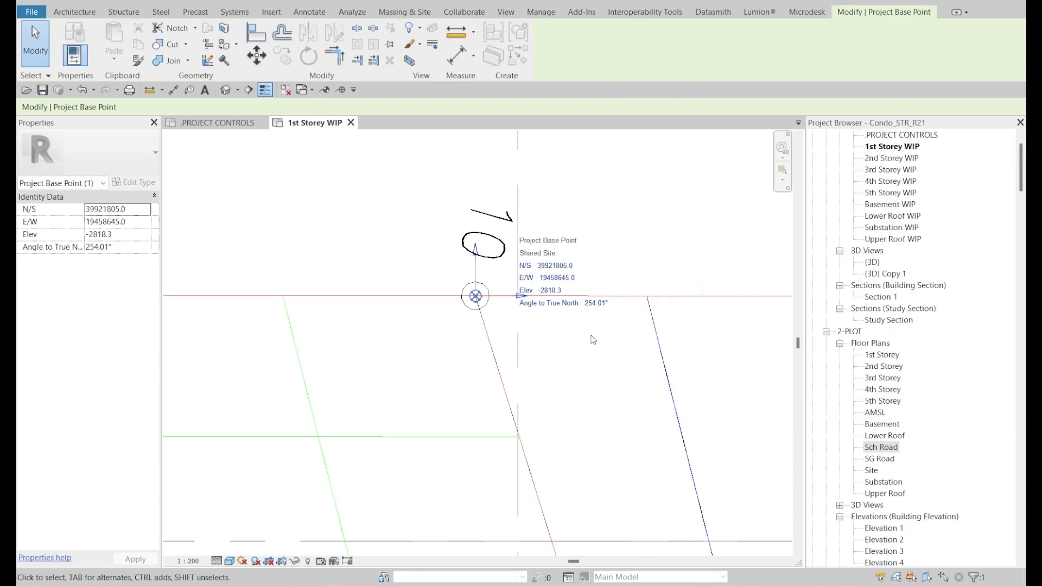
Step: Deselect the project base point and set the 1st Storey WIP plan's orientation to True North
scroll(594, 340, down, 3)
key(Escape)
click(133, 298)
click(103, 322)
scroll(516, 325, down, 2)
scroll(496, 268, up, 6)
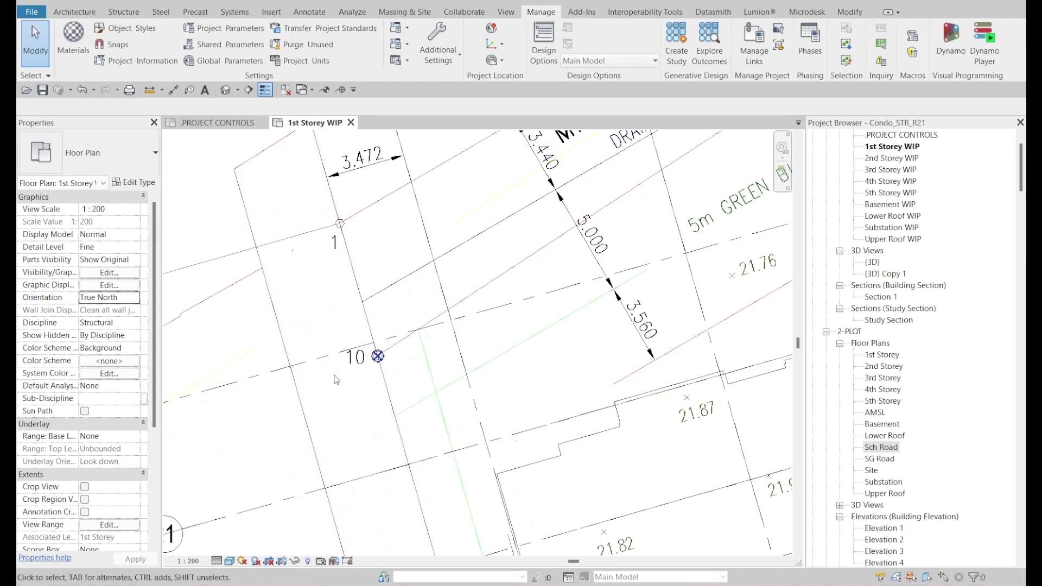
Step: Set the project base point's Angle to True North to 254.07° and deselect it
click(378, 356)
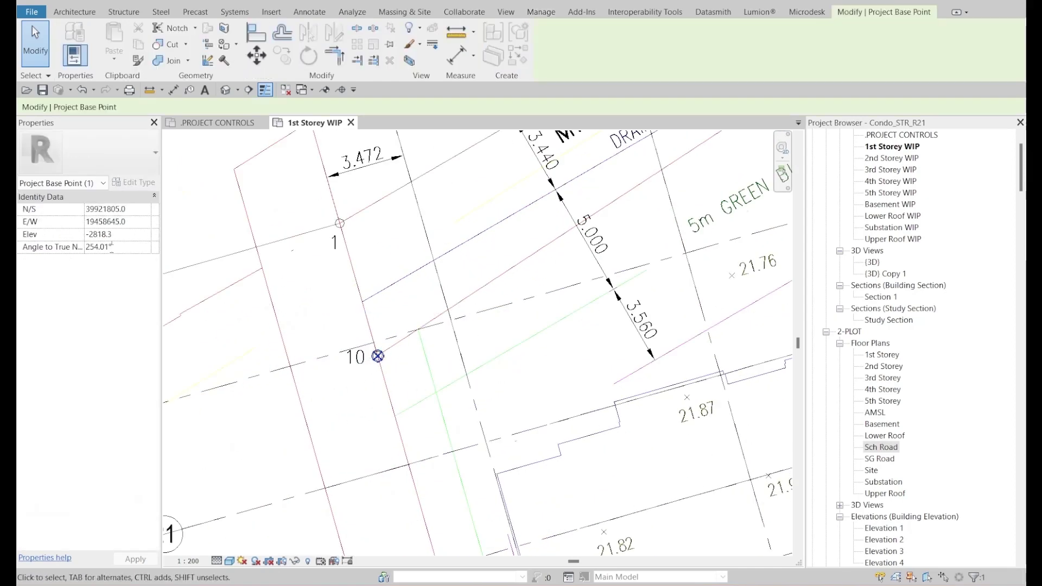
key(BackSpace)
text(7)
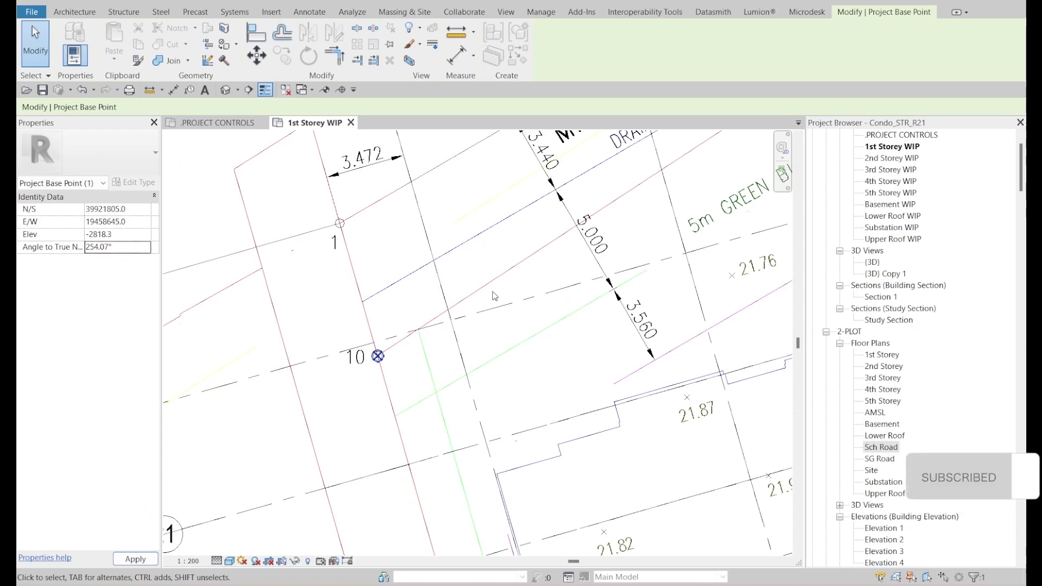
key(Return)
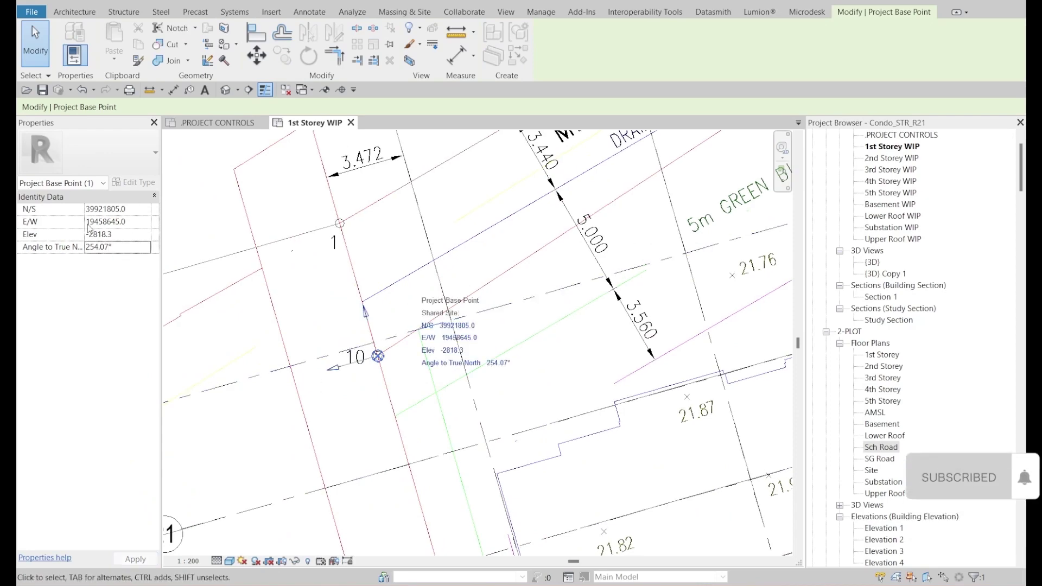
click(210, 286)
scroll(352, 314, down, 3)
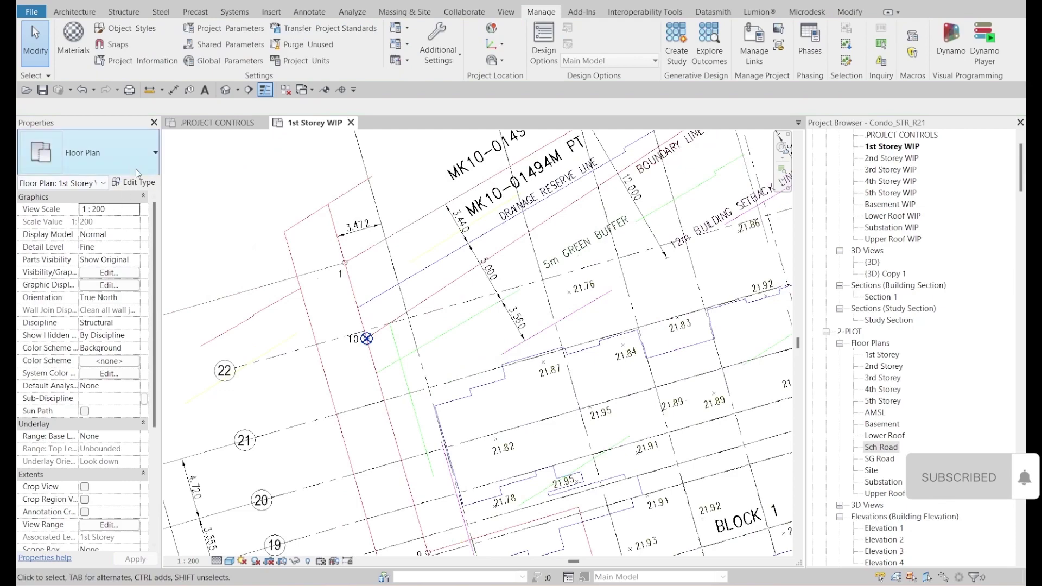
Step: Return the 1st Storey WIP plan's orientation to Project North and check the project base point's coordinates and angle
click(129, 300)
click(94, 322)
scroll(474, 314, down, 4)
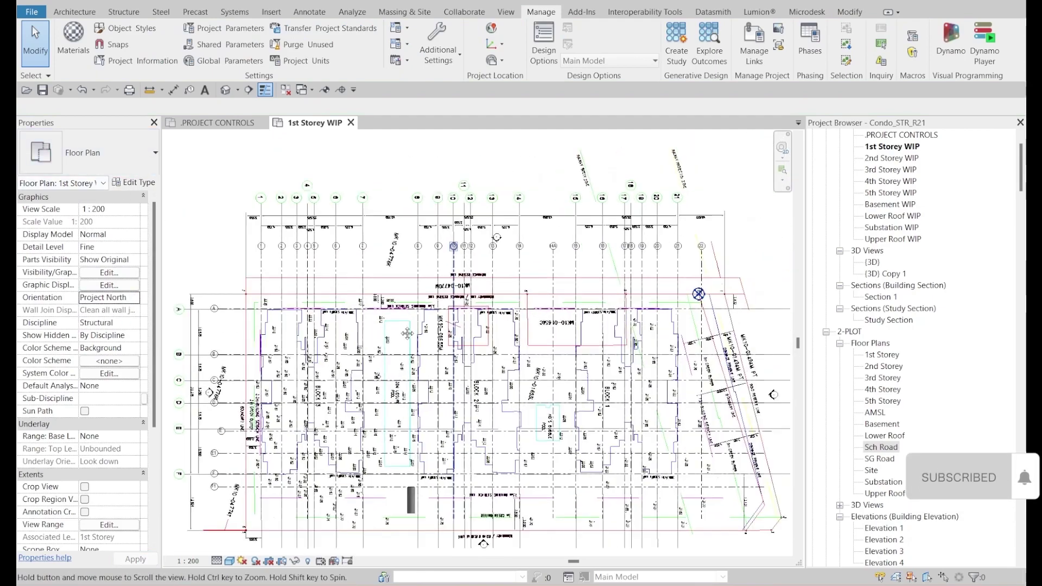
scroll(650, 298, up, 6)
scroll(650, 297, up, 2)
click(651, 270)
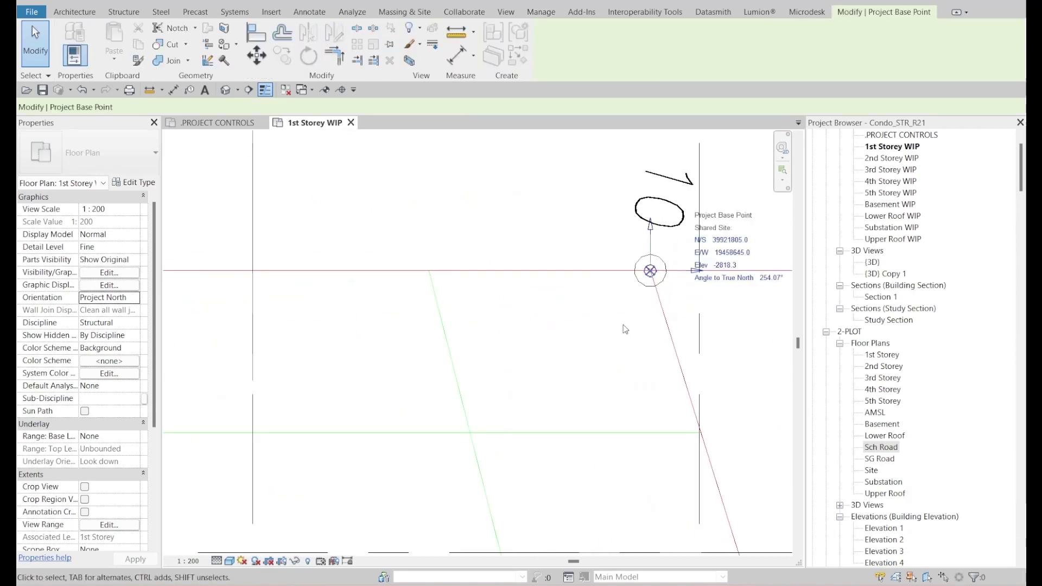
scroll(674, 315, up, 3)
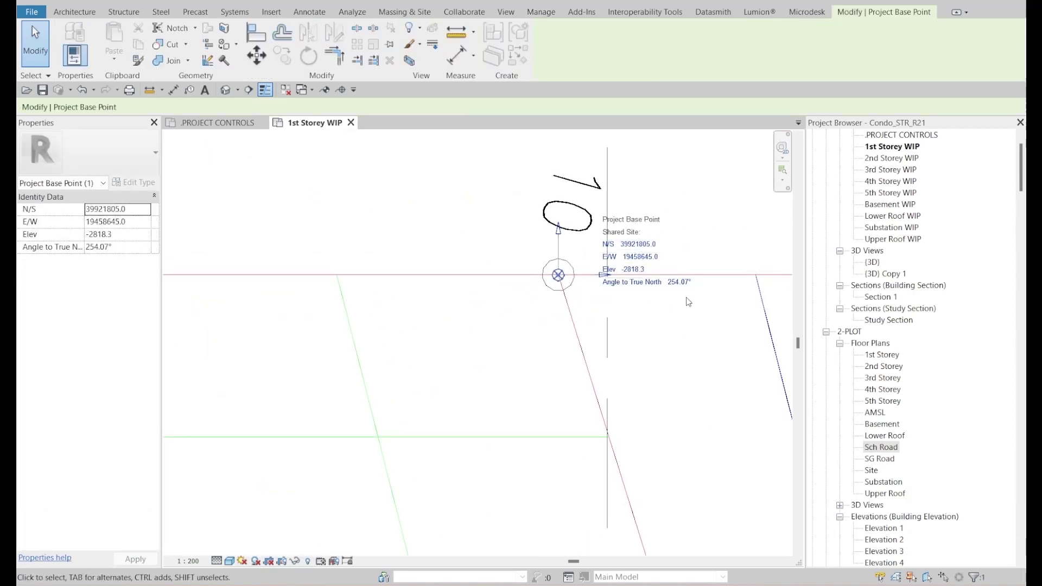
scroll(690, 301, down, 6)
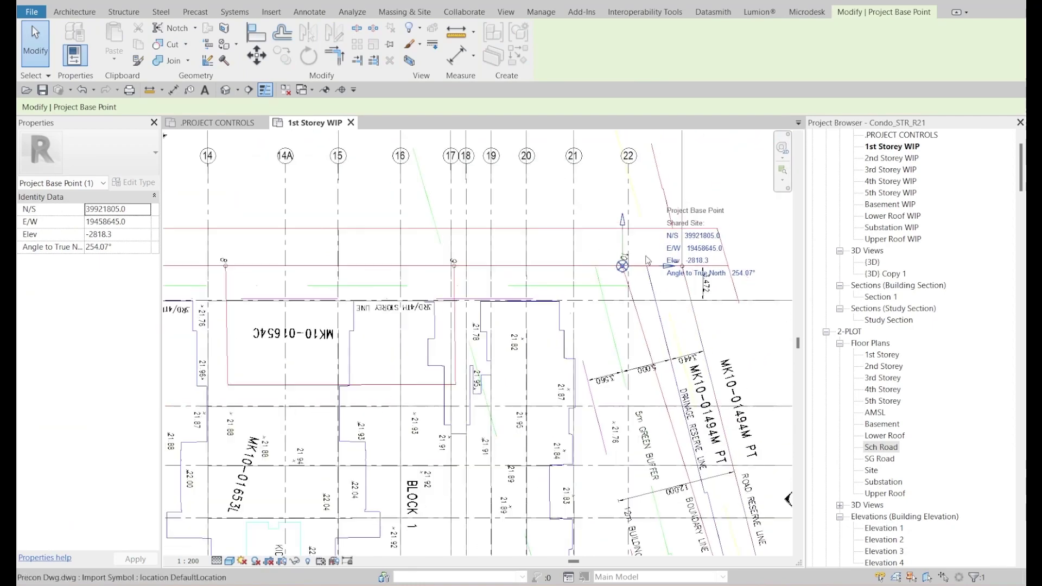
Step: Check the visibility of the Site subcategories, including Project Base Point and Survey Point, in the 1st Storey WIP plan's overrides
click(567, 406)
mouse_move(571, 445)
middle_down()
mouse_move(567, 406)
mouse_move(569, 428)
middle_up()
scroll(597, 410, down, 1)
key(z)
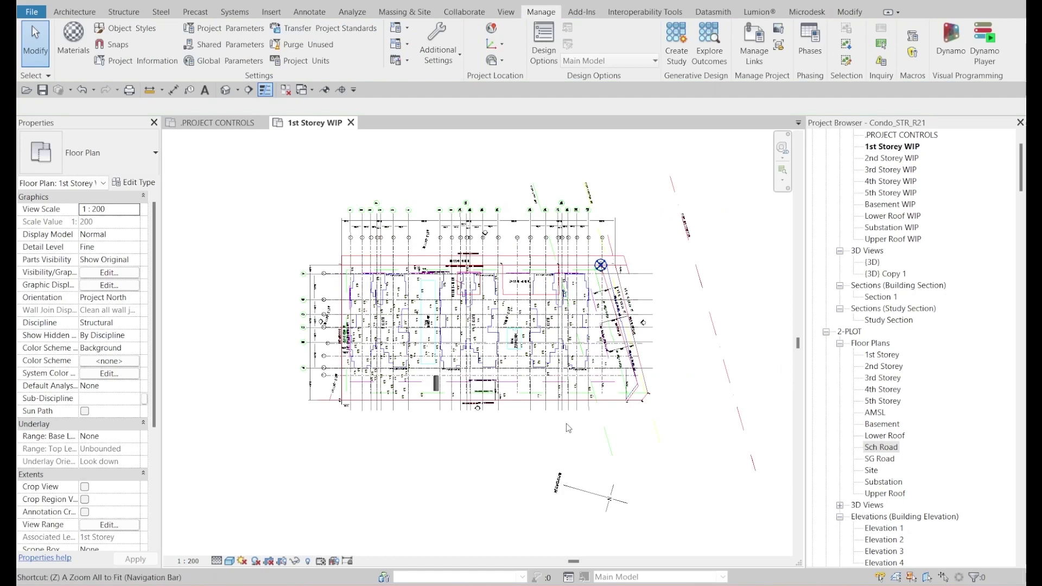
key(a)
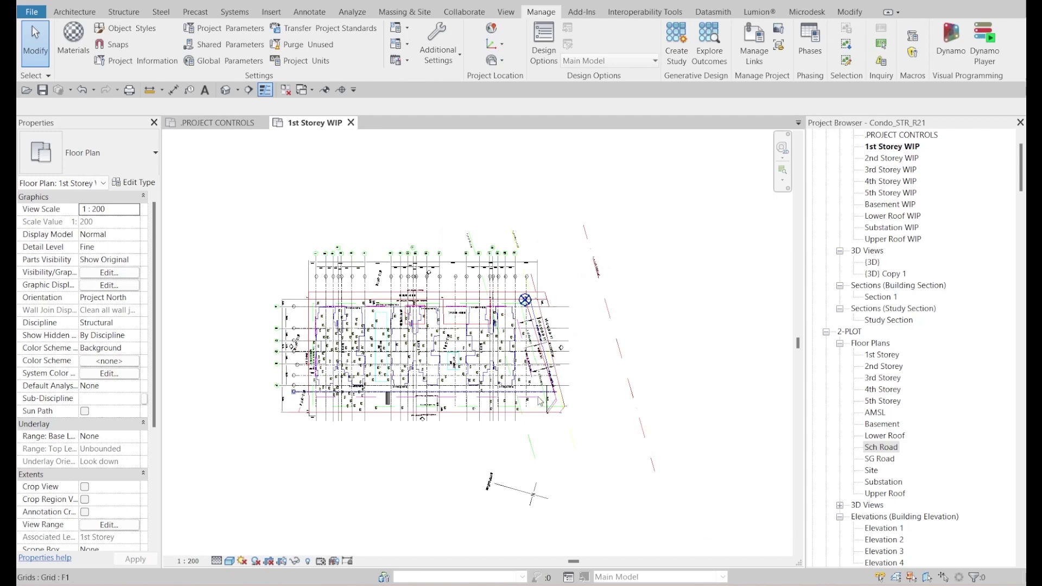
key(v)
key(g)
key(s)
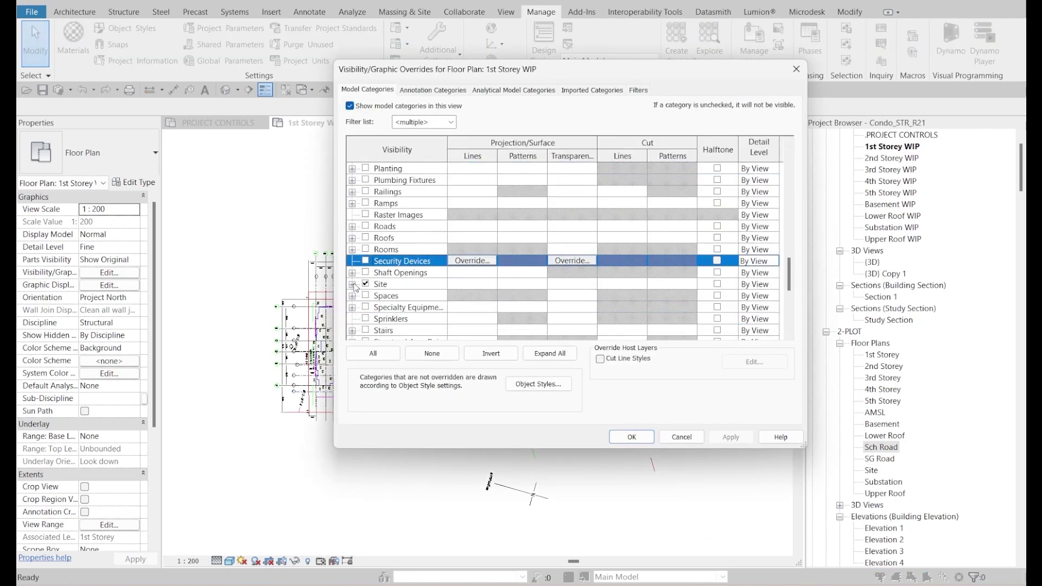
click(353, 285)
scroll(383, 302, down, 2)
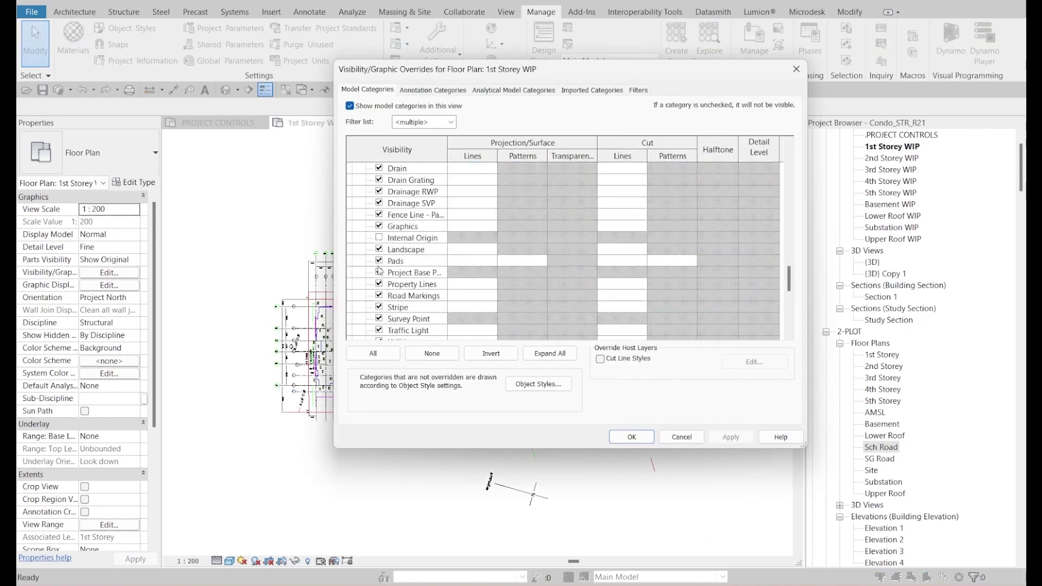
scroll(384, 304, down, 1)
key(Return)
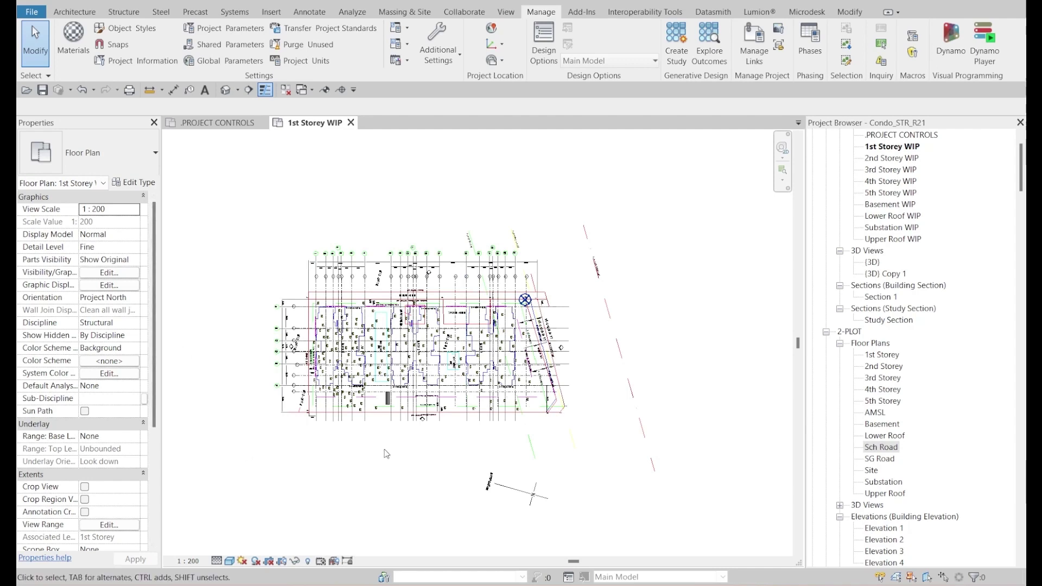
Step: Open the Elevation 4 view from its marker beside the boundary / road reserve line
scroll(428, 424, up, 8)
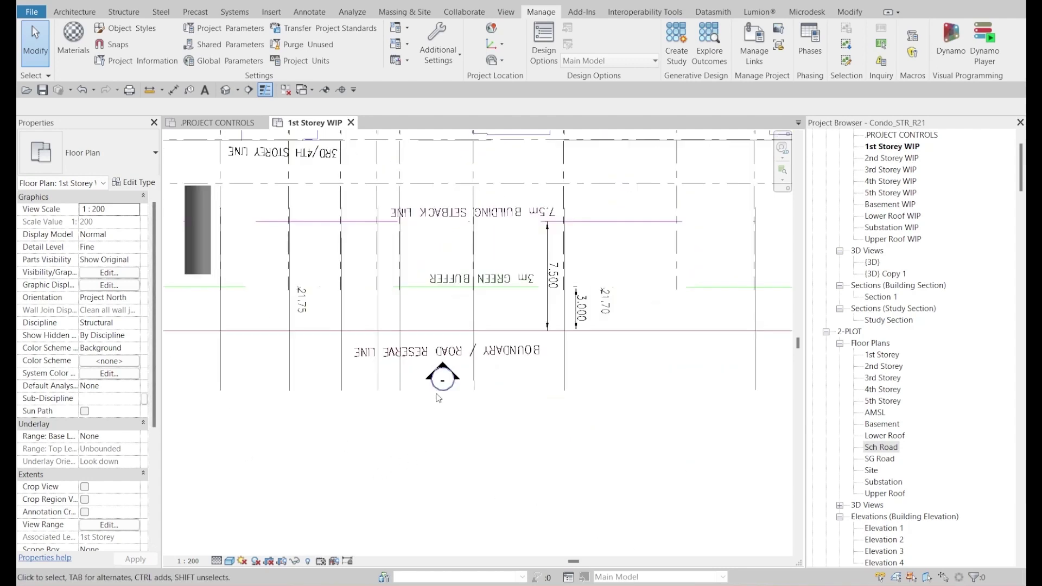
click(442, 369)
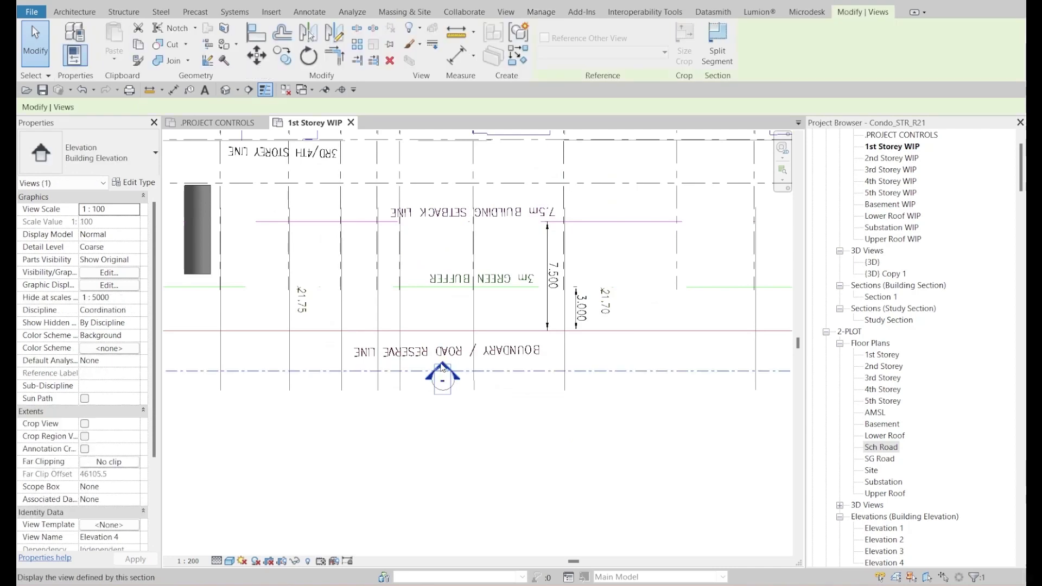
right_click(442, 369)
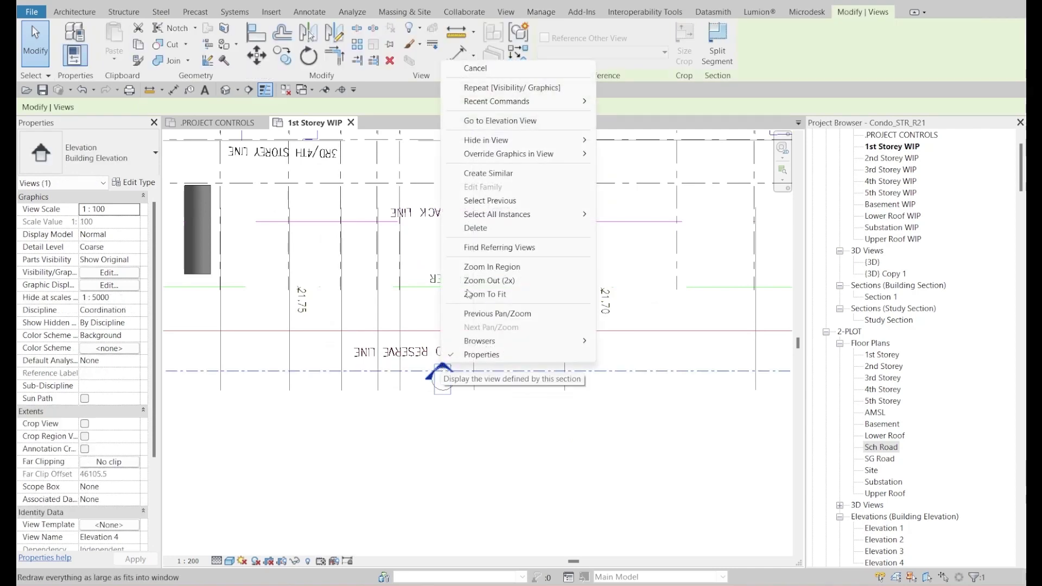
click(491, 124)
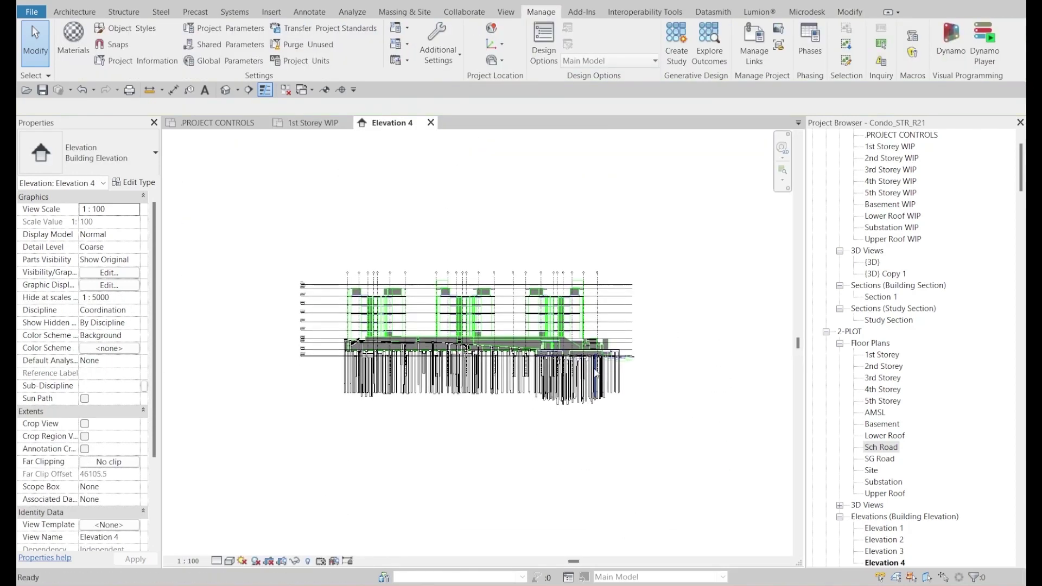
Step: Hide all model categories in the Elevation 4 view's visibility/graphic overrides
key(v)
key(g)
click(401, 273)
scroll(402, 276, down, 15)
click(402, 273)
click(361, 296)
scroll(361, 296, down, 5)
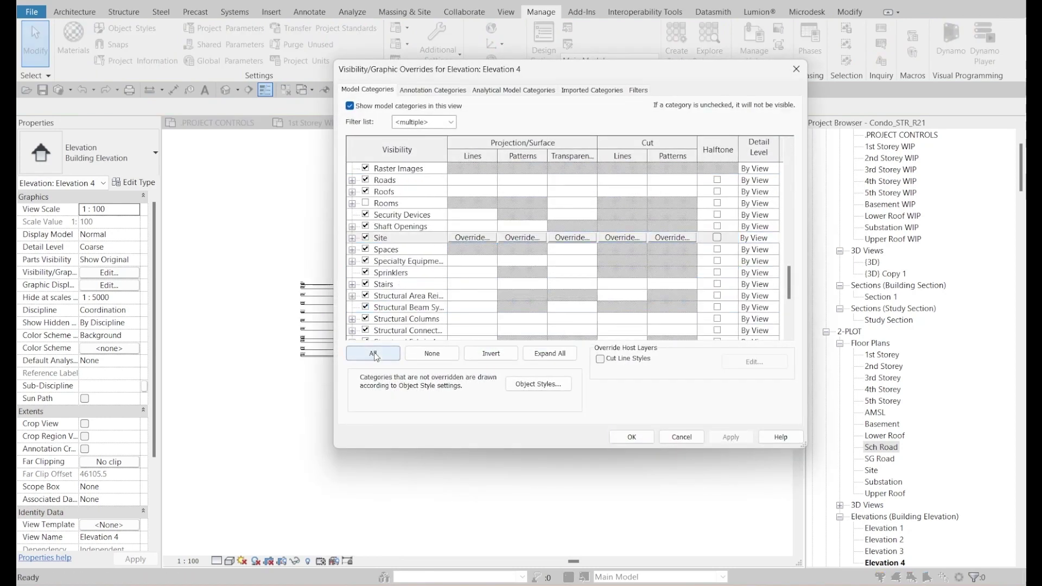
click(373, 353)
click(365, 239)
click(397, 296)
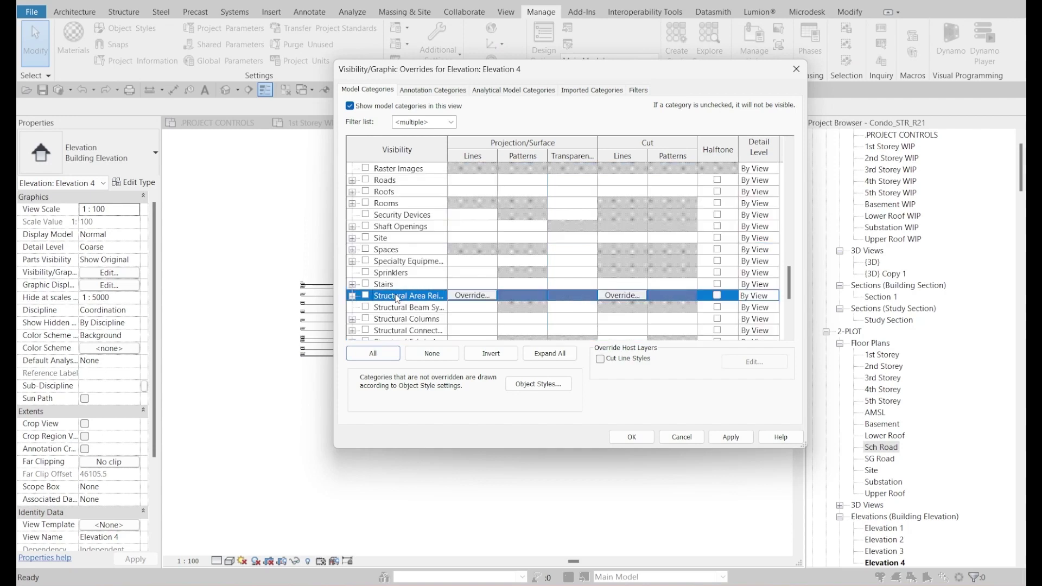
Step: Make the Site category visible in Elevation 4 with its Project Base Point and Survey Point subcategories shown
click(366, 238)
click(351, 238)
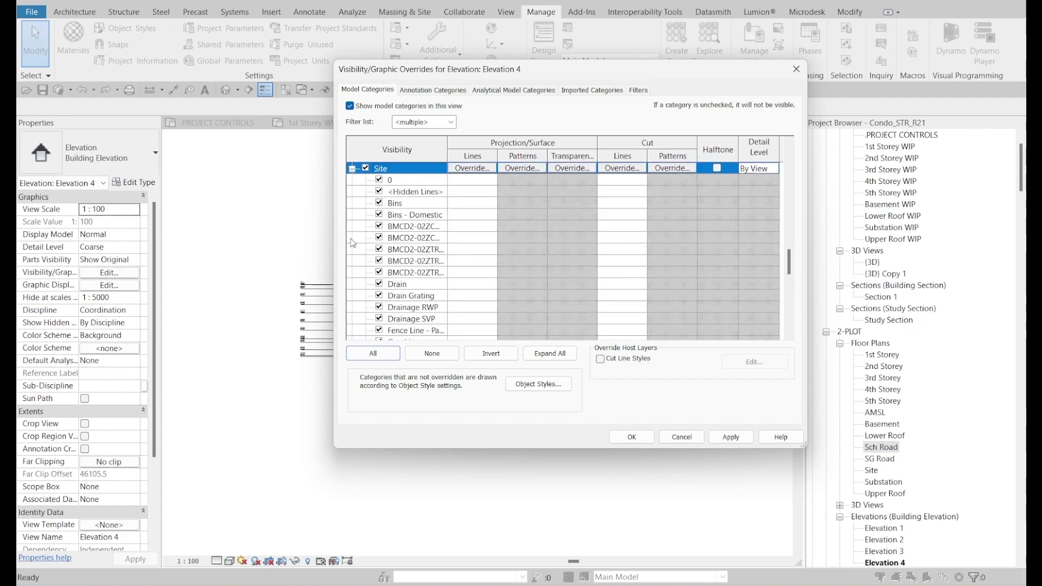
scroll(418, 282, down, 2)
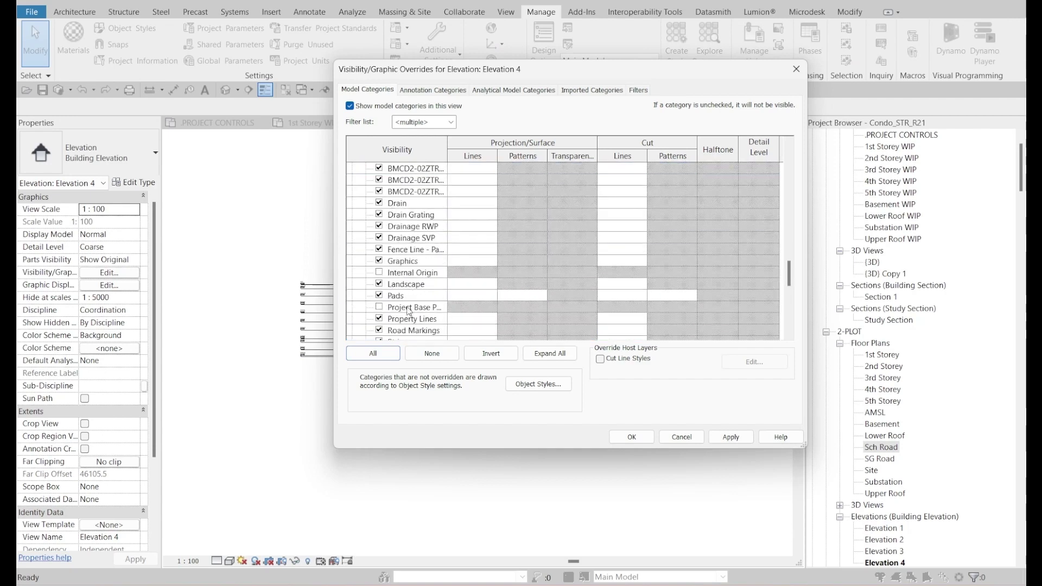
click(380, 276)
click(380, 319)
click(632, 437)
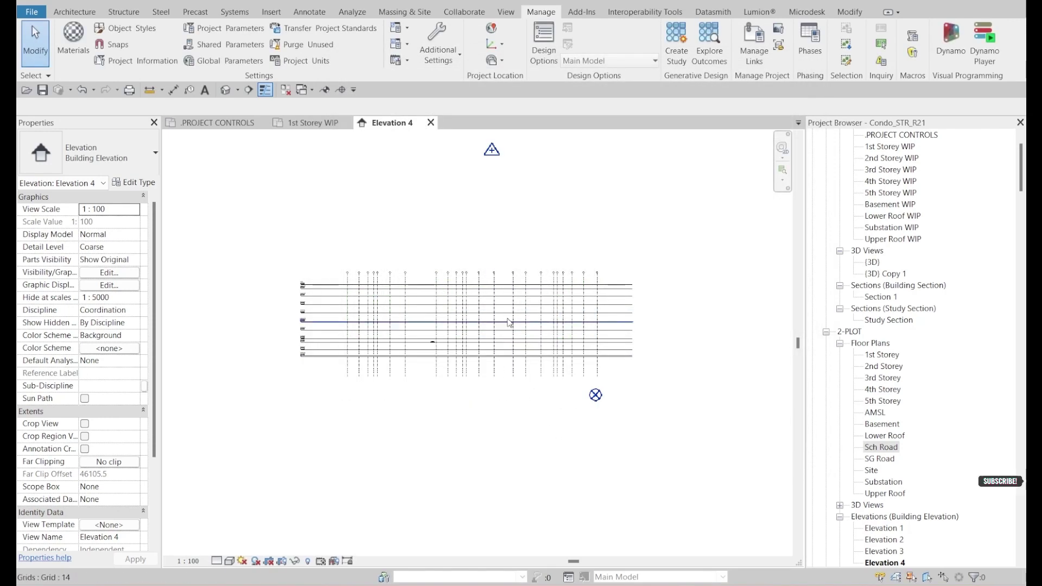
Step: Check the survey point's coordinates and elevation above the building levels, then deselect it
click(492, 150)
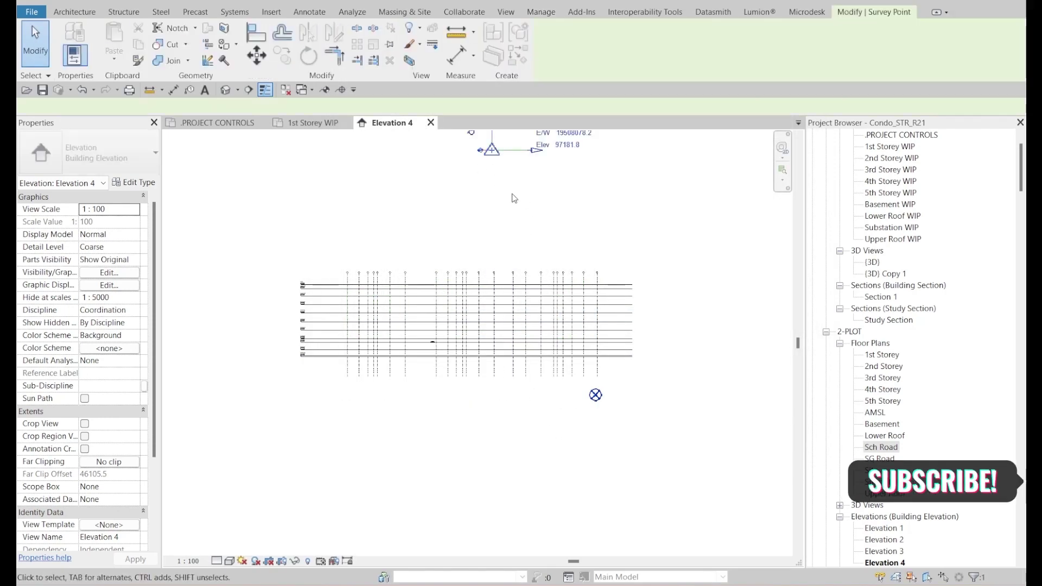
middle_drag(475, 134, 449, 203)
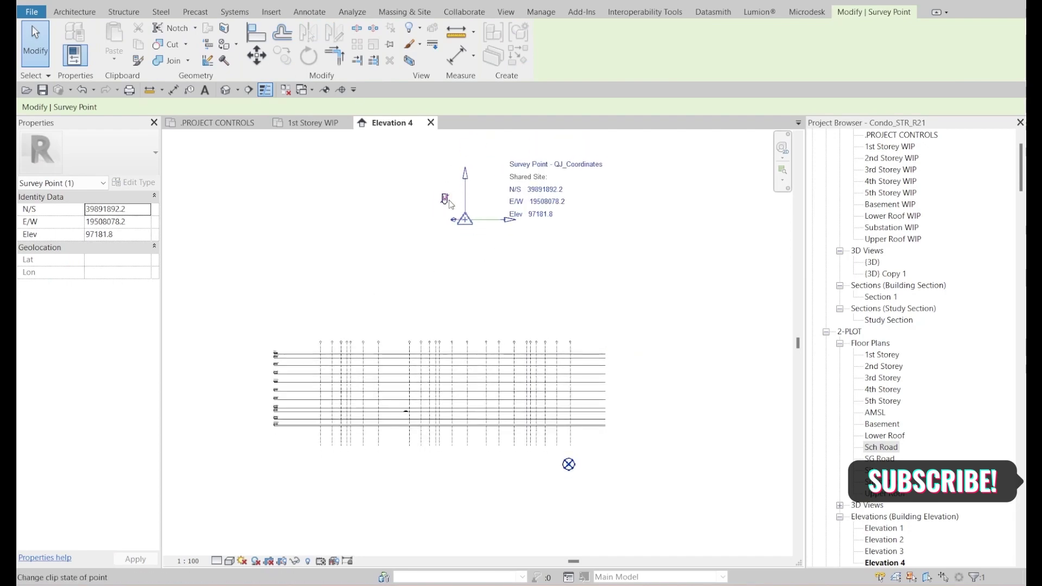
key(Escape)
Step: Compare the storey level elevations in Elevation 4 with those on the architectural PDF's elevation drawing
scroll(532, 391, up, 3)
scroll(600, 401, down, 4)
scroll(424, 372, down, 2)
scroll(461, 326, up, 10)
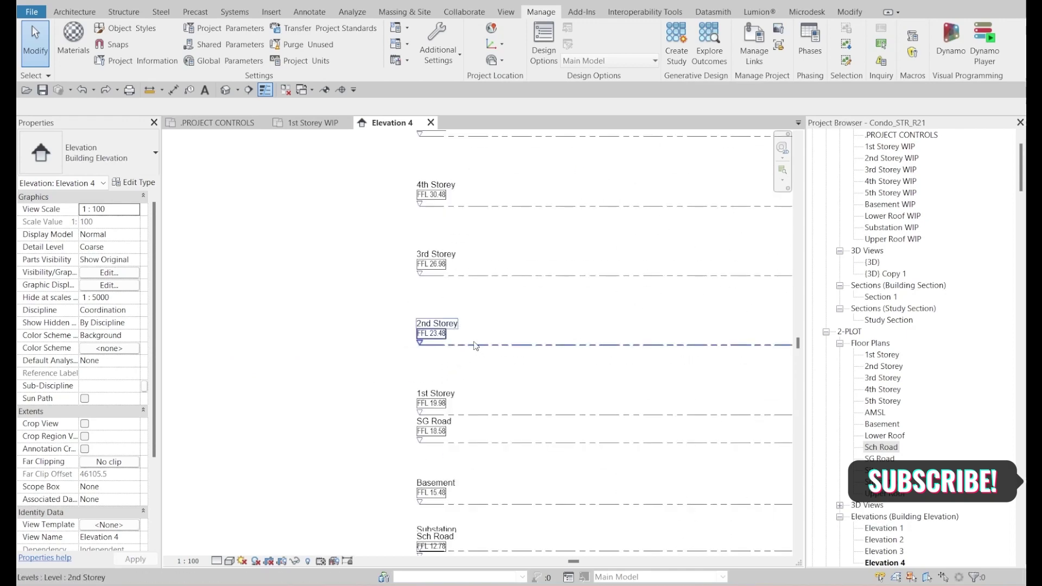
middle_drag(500, 400, 473, 312)
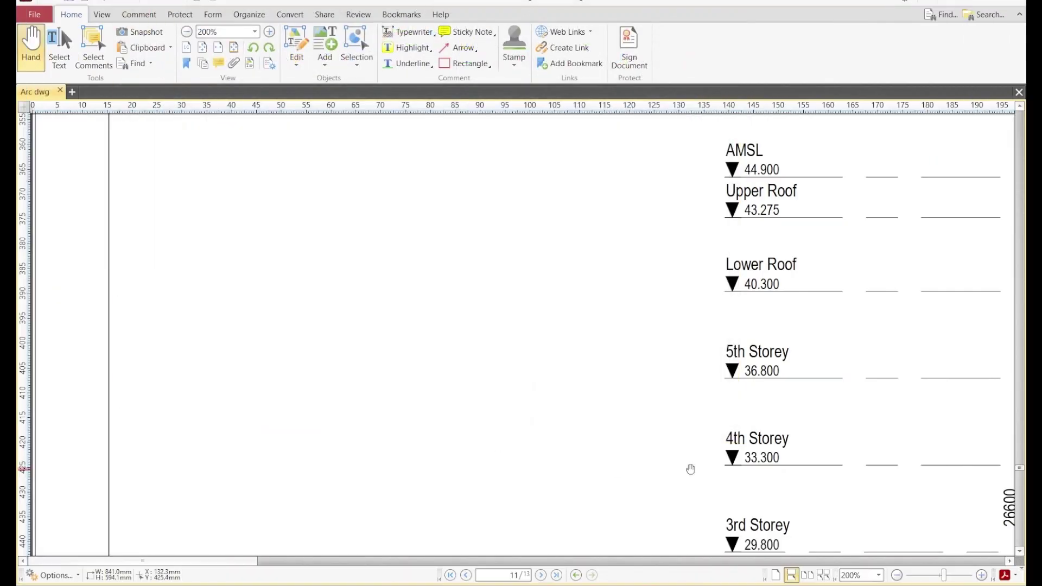
mouse_move(688, 468)
mouse_down()
mouse_move(496, 335)
mouse_move(460, 233)
mouse_up()
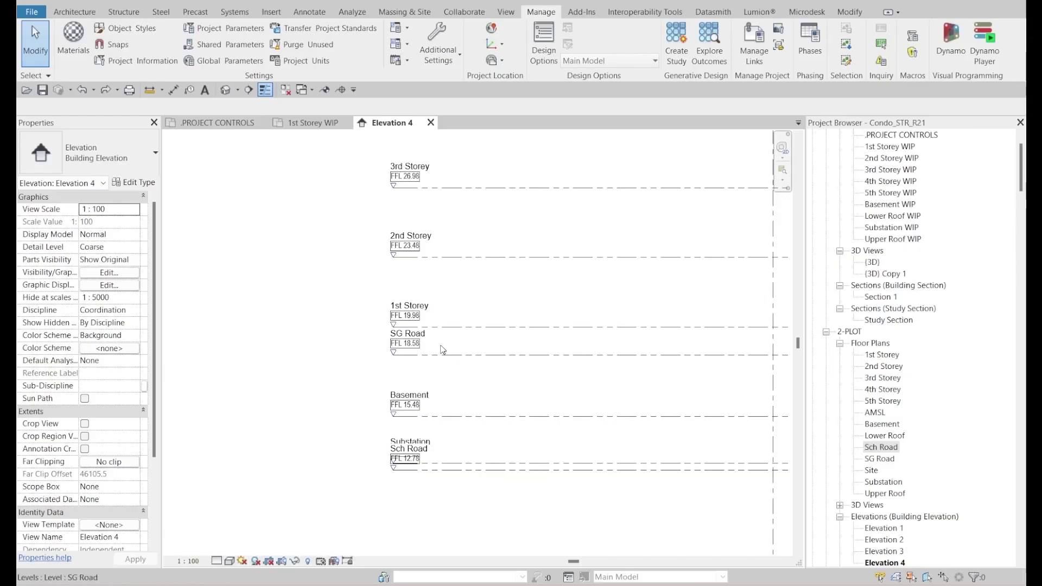
Step: Show the 1st Storey level's head at the end of the line nearest the project base point
scroll(464, 361, down, 3)
middle_drag(464, 361, 533, 372)
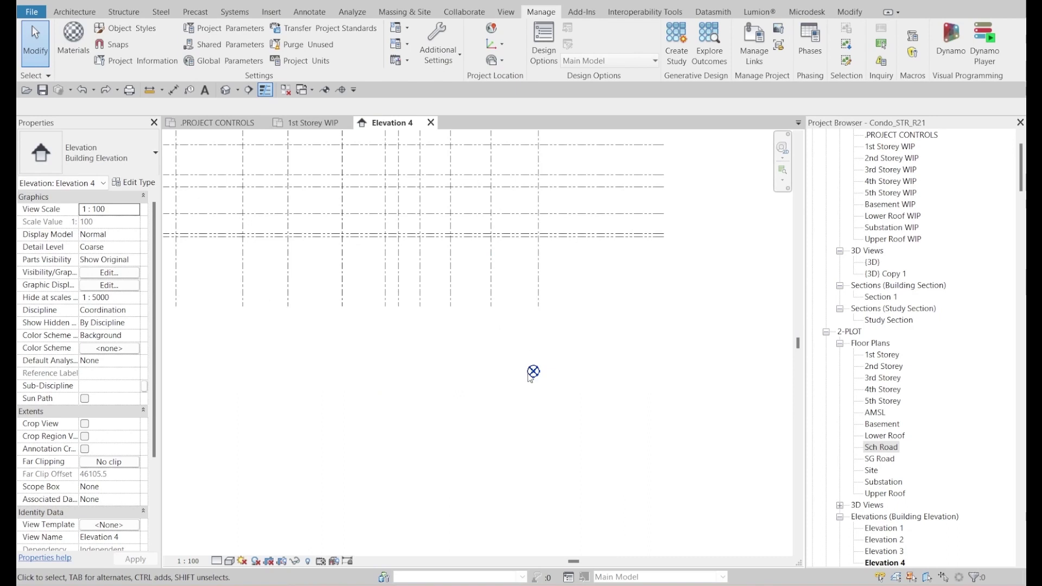
middle_drag(545, 410, 525, 460)
click(600, 237)
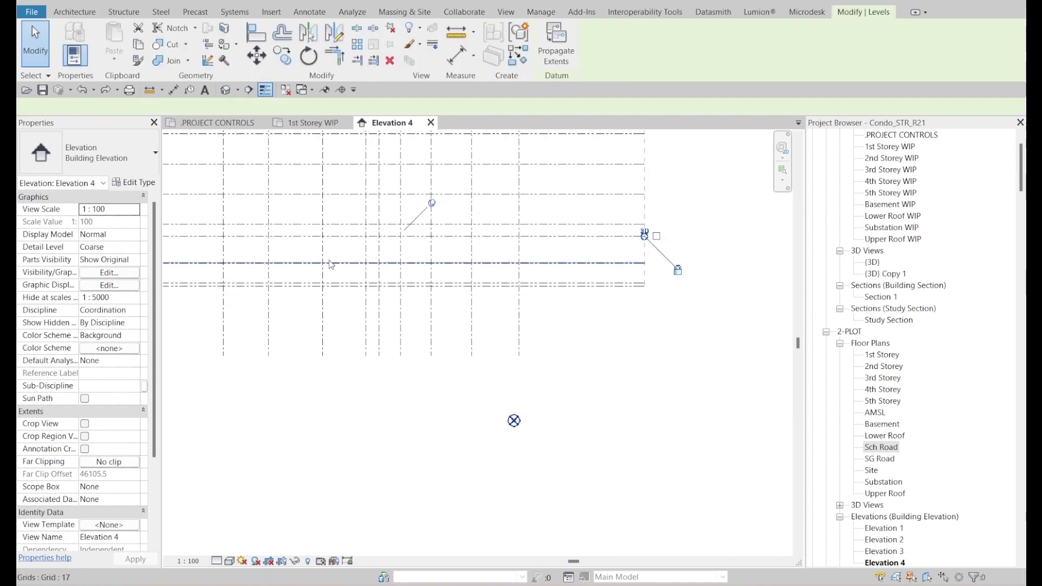
click(602, 224)
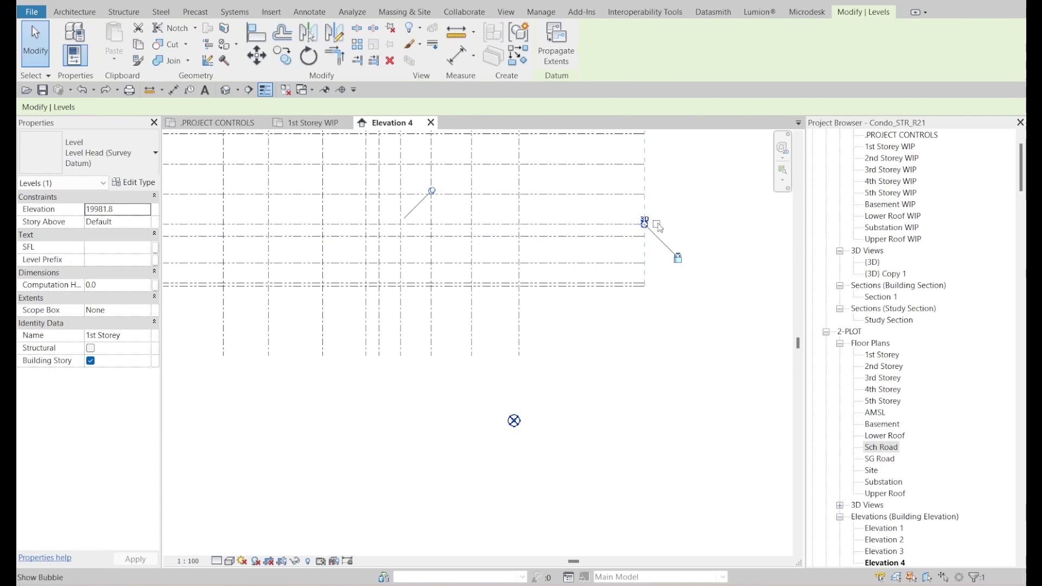
key(Escape)
Step: Move the project base point vertically onto the 1st Storey level and deselect it
click(514, 421)
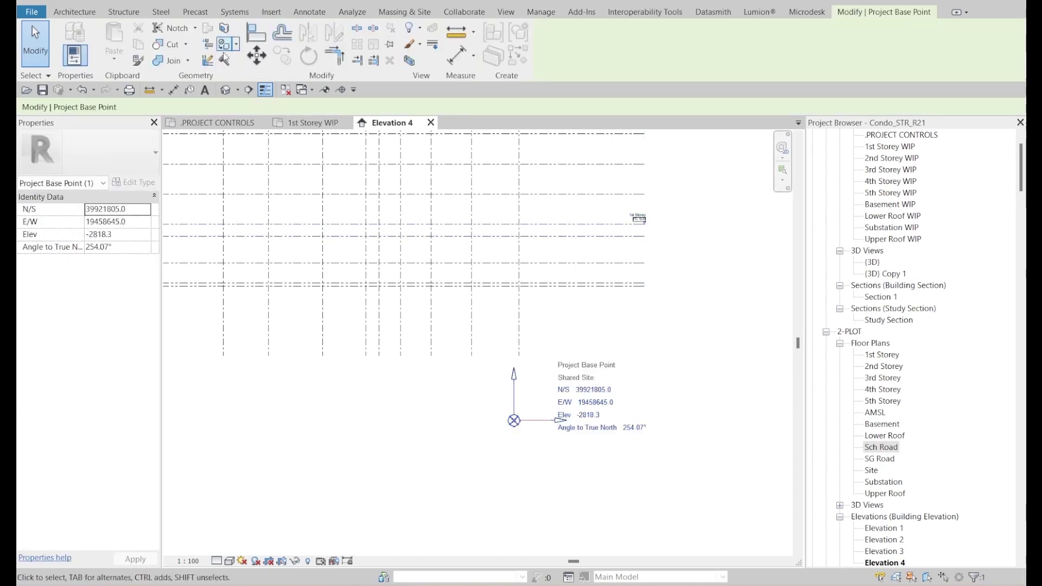
click(257, 56)
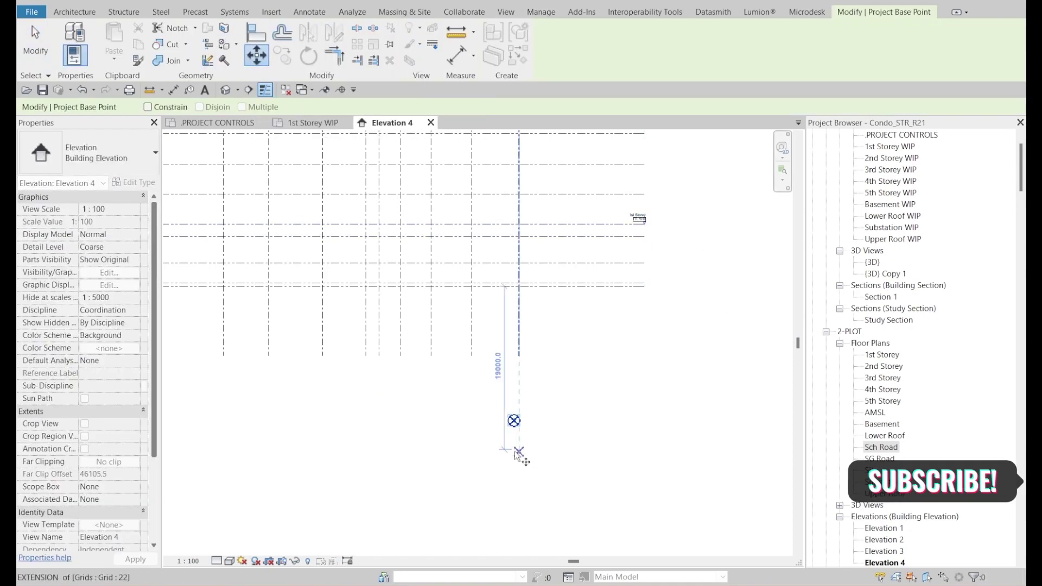
click(514, 223)
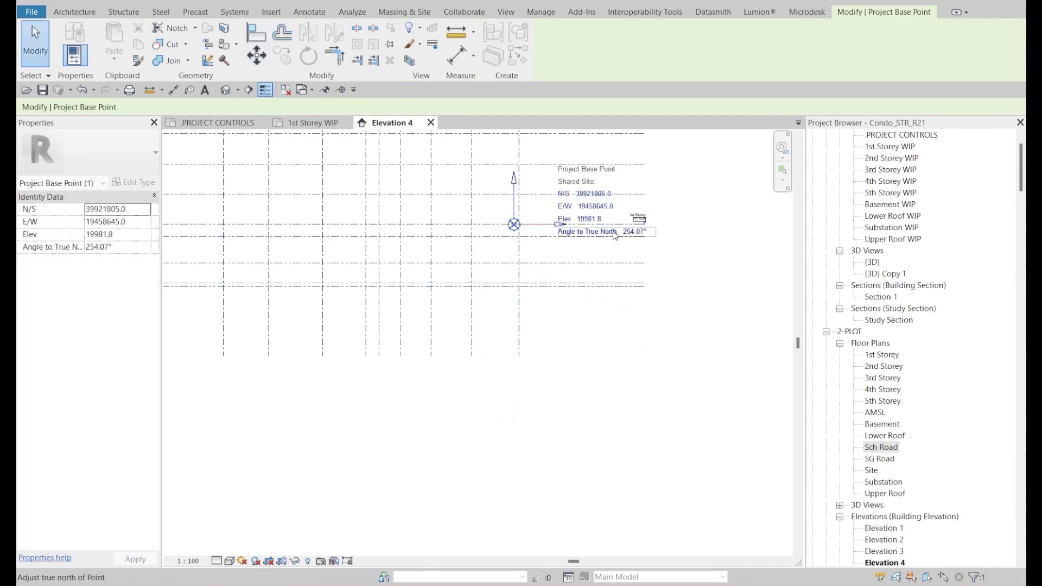
scroll(586, 280, up, 3)
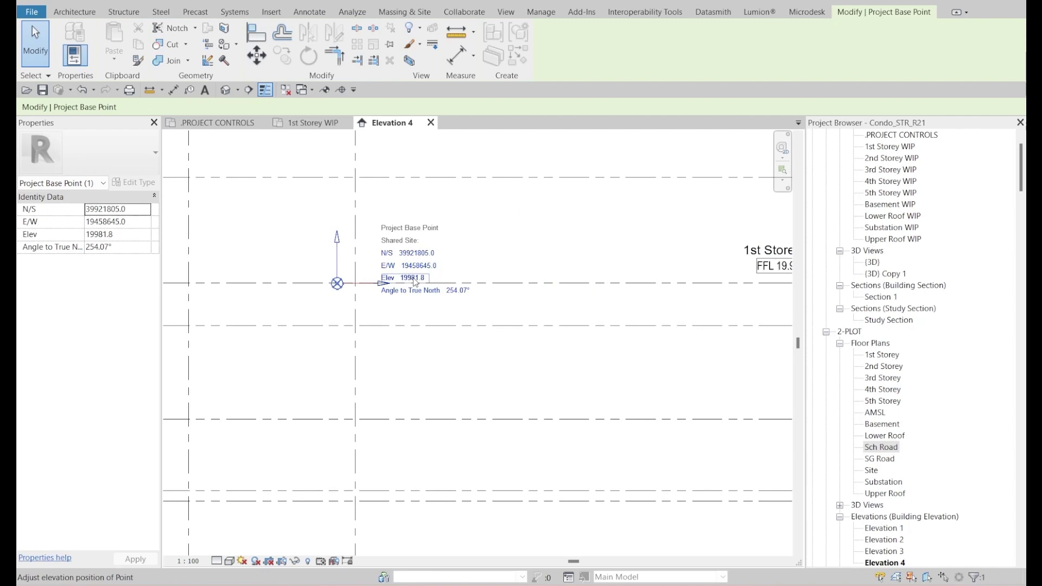
scroll(533, 319, down, 8)
middle_drag(537, 320, 646, 356)
key(Escape)
Step: Move the survey point in Elevation 4 onto the project base point at the 1st Storey level
click(451, 179)
middle_drag(535, 237, 506, 228)
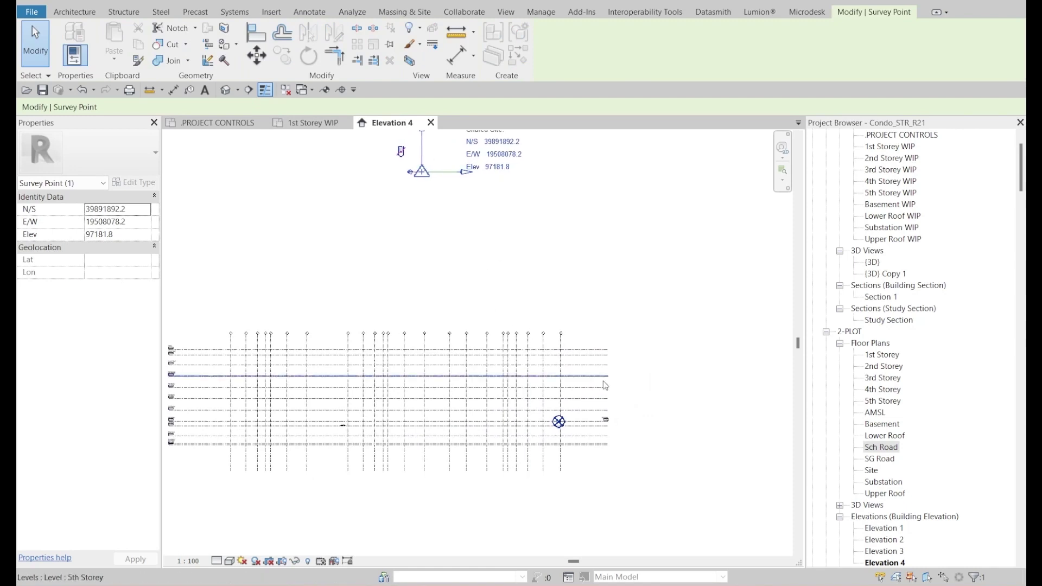
middle_drag(540, 194, 537, 227)
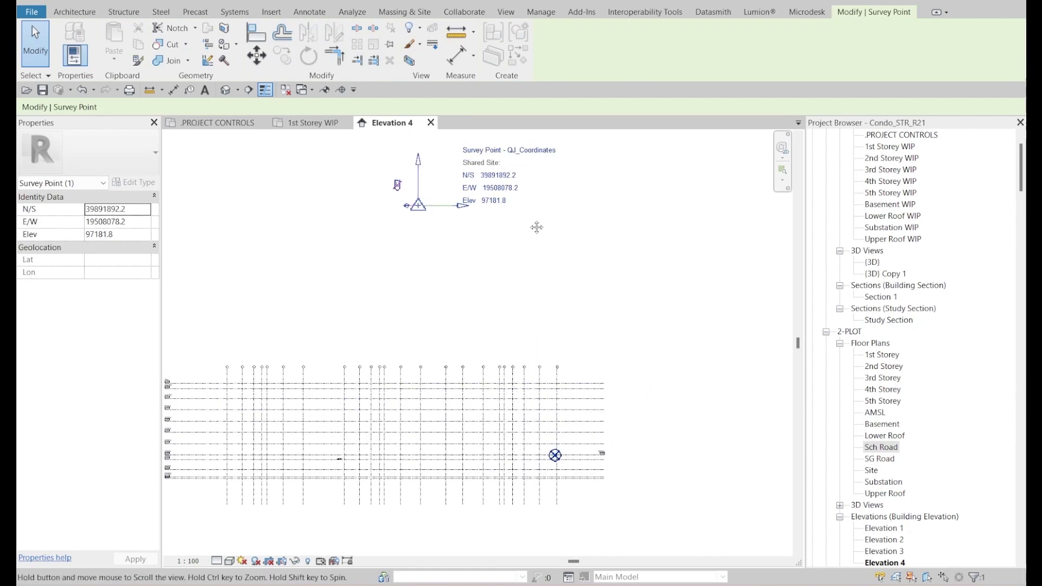
click(258, 55)
click(418, 206)
scroll(555, 455, up, 6)
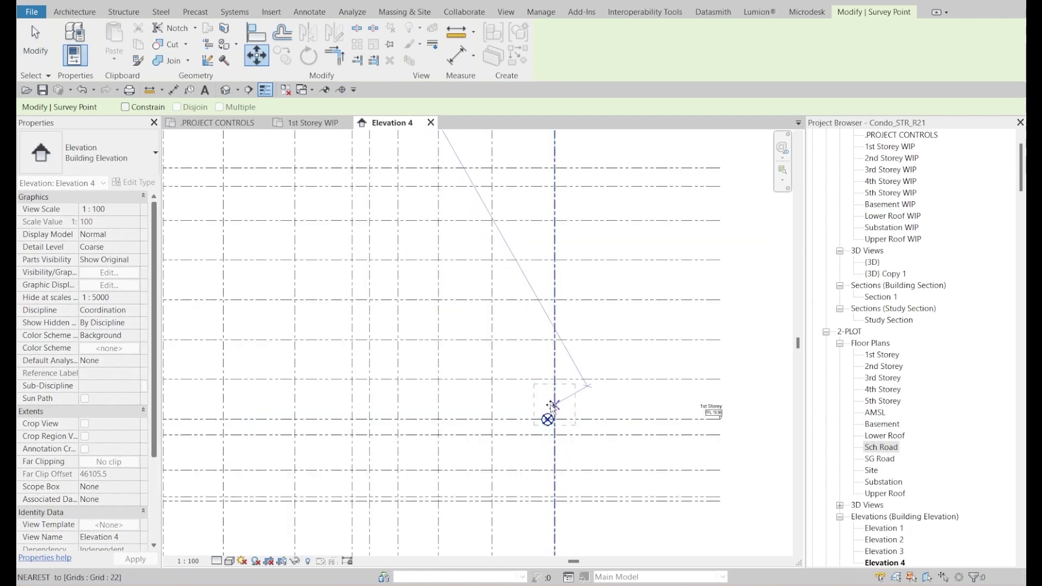
click(549, 431)
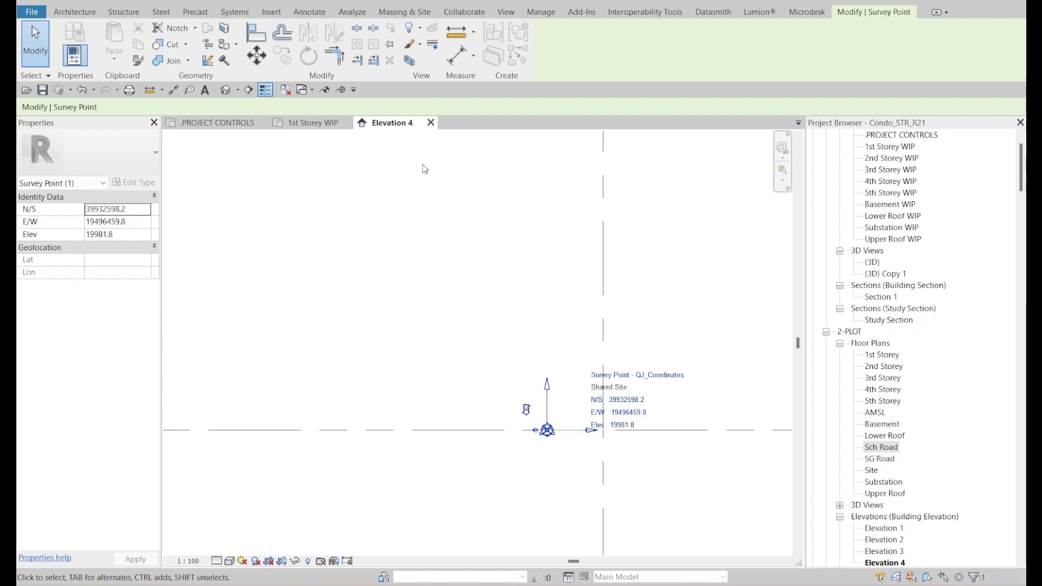
Step: Move the survey point in the 1st Storey WIP plan onto the project base point
click(313, 123)
scroll(402, 433, down, 8)
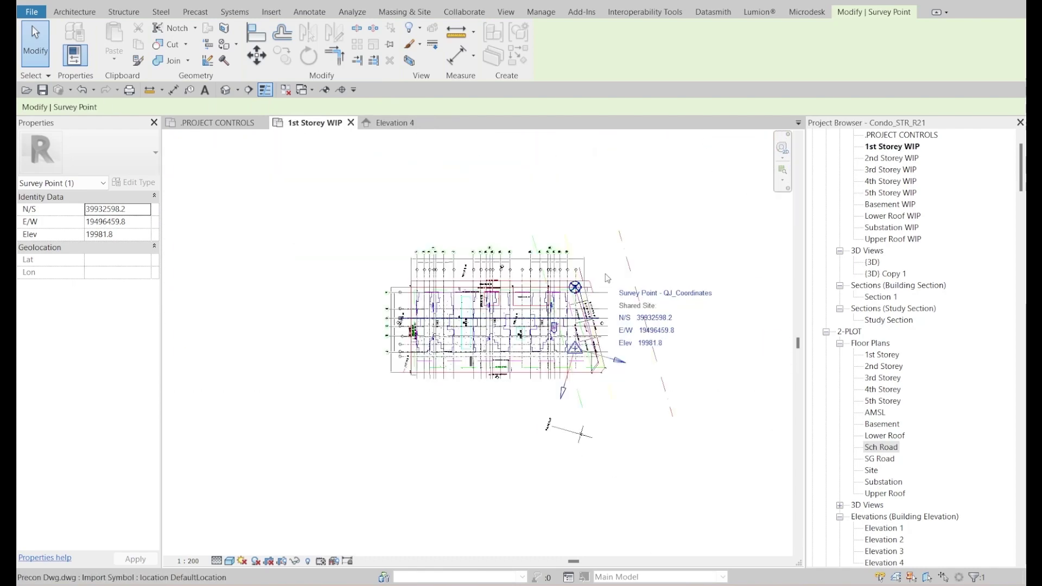
scroll(494, 455, up, 5)
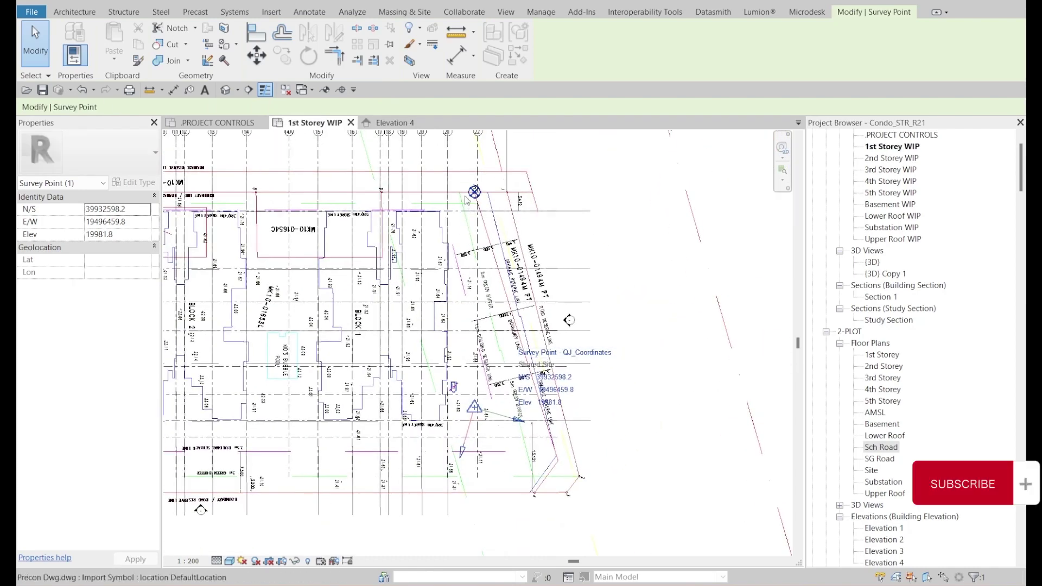
scroll(475, 412, up, 3)
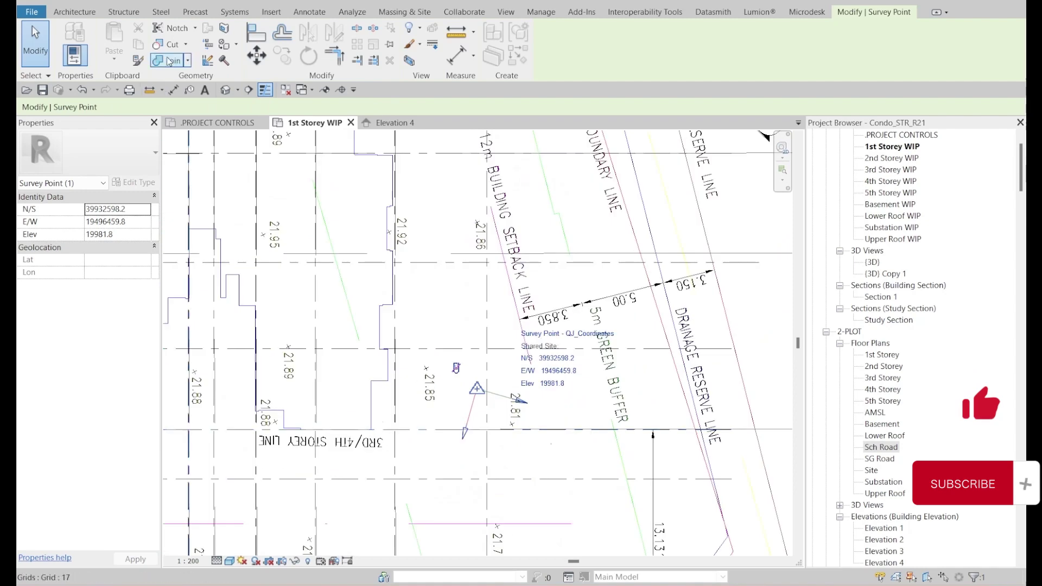
click(258, 57)
scroll(478, 391, down, 5)
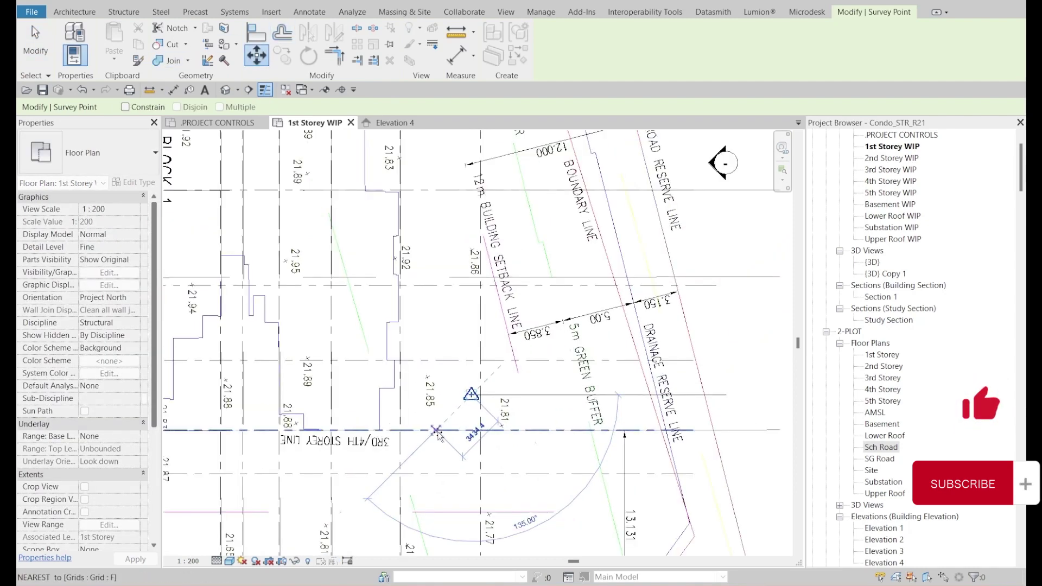
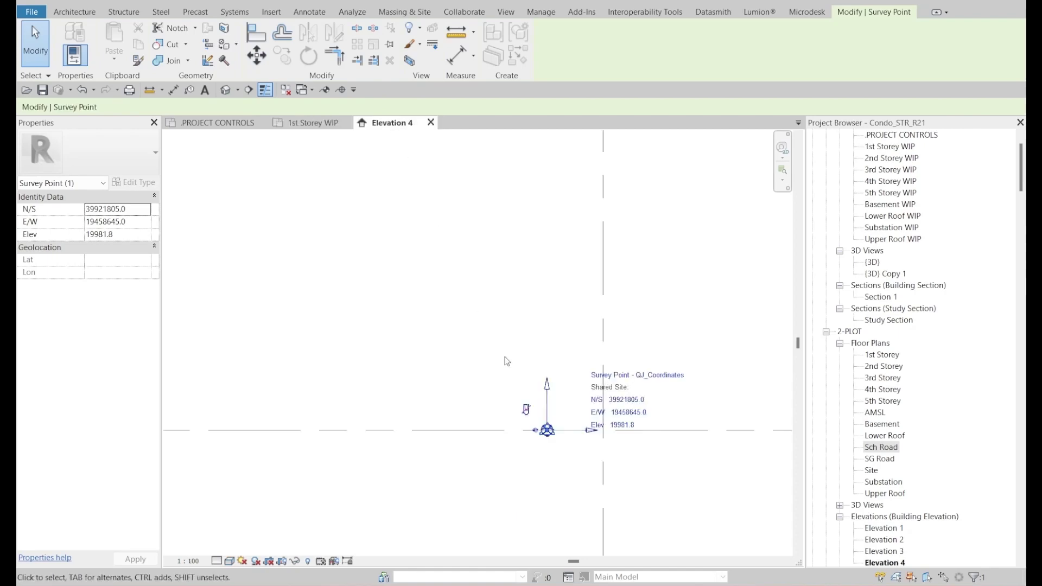
Step: Check the survey point's coordinates in Elevation 4 and open its elevation value for editing
click(500, 387)
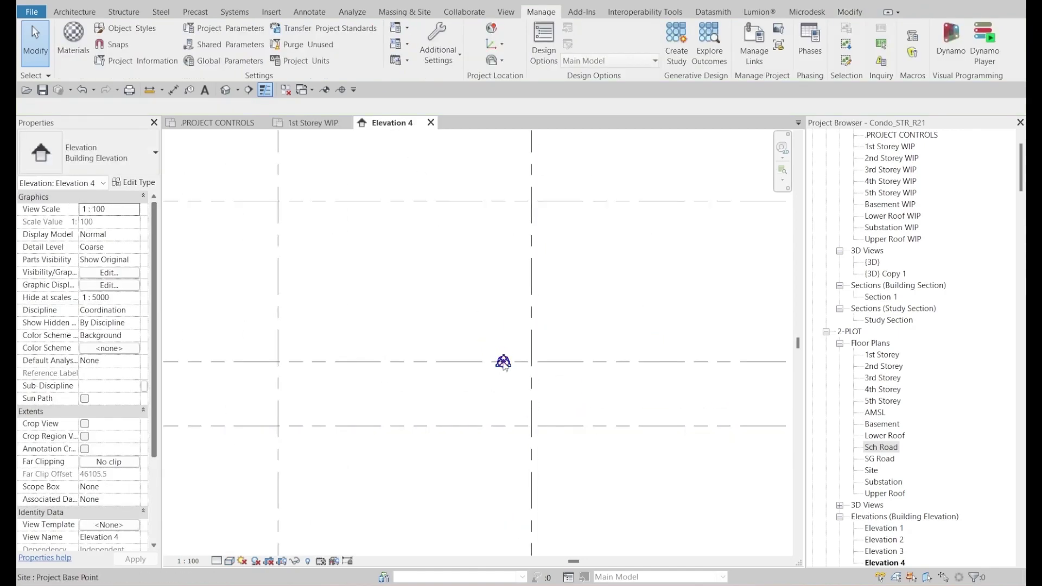
click(505, 367)
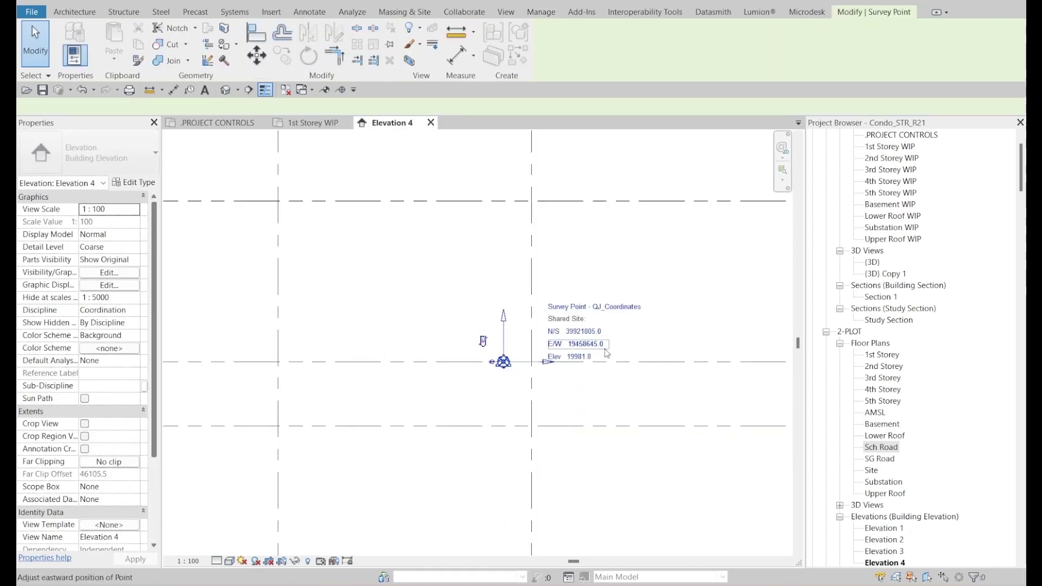
click(584, 358)
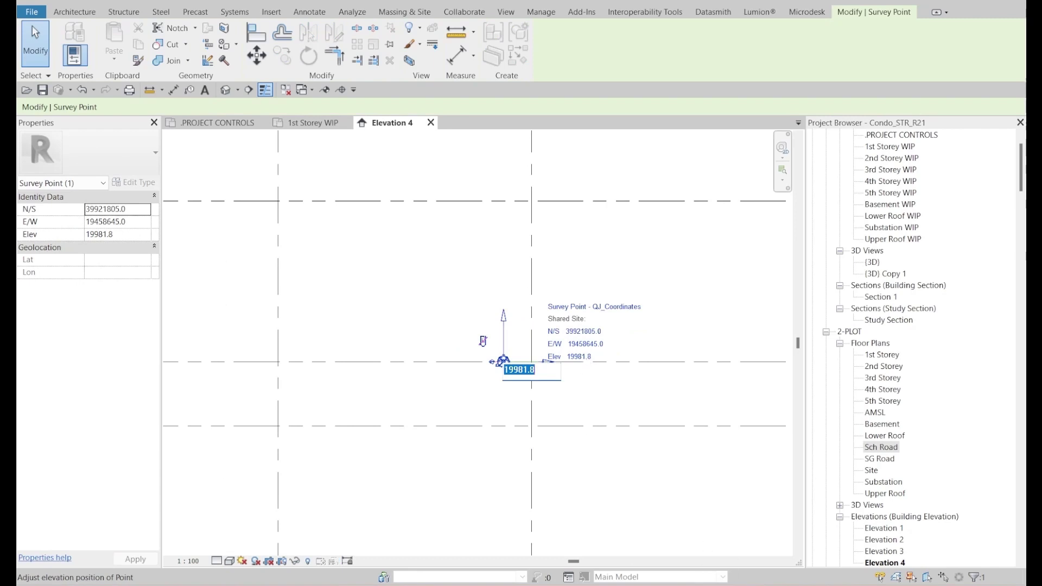
Step: Check the 1st Storey elevation in the architectural PDF and record "1st Level 22.8 (Singaore 122.8m) 122800mm" in the Notepad coordinate notes
key(alt+Tab)
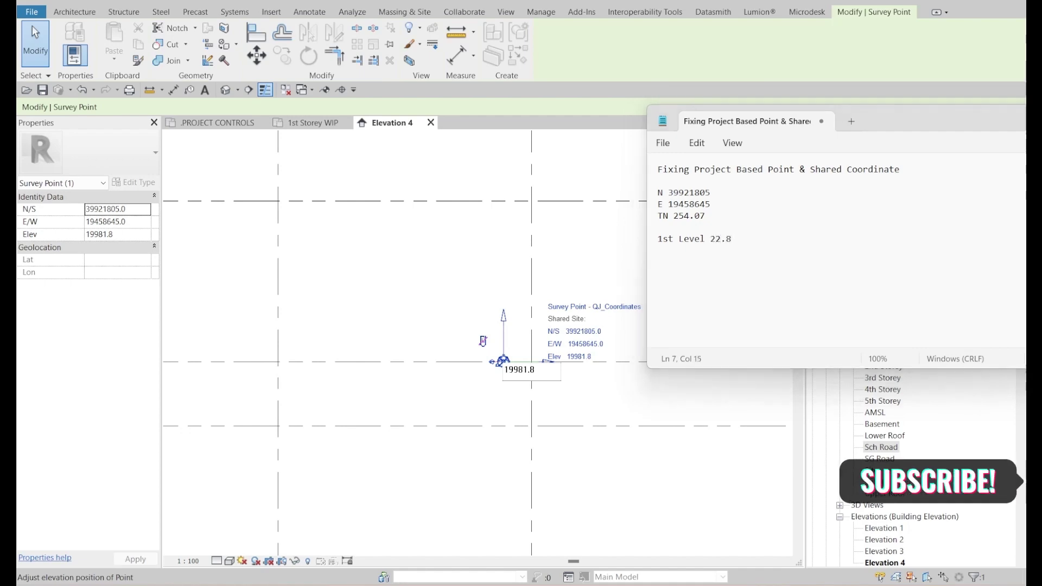
key(alt+Tab)
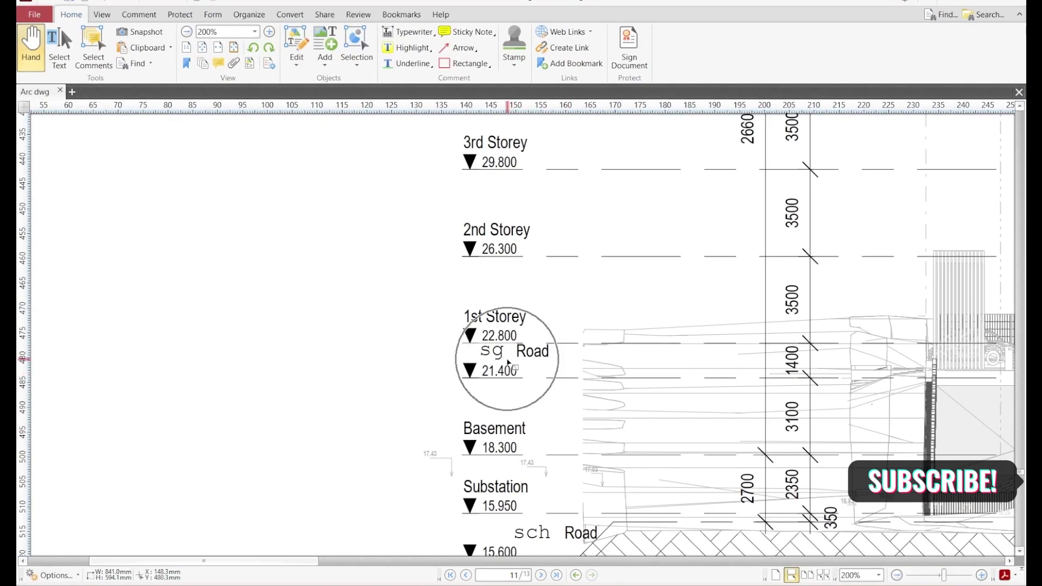
key(alt+Tab)
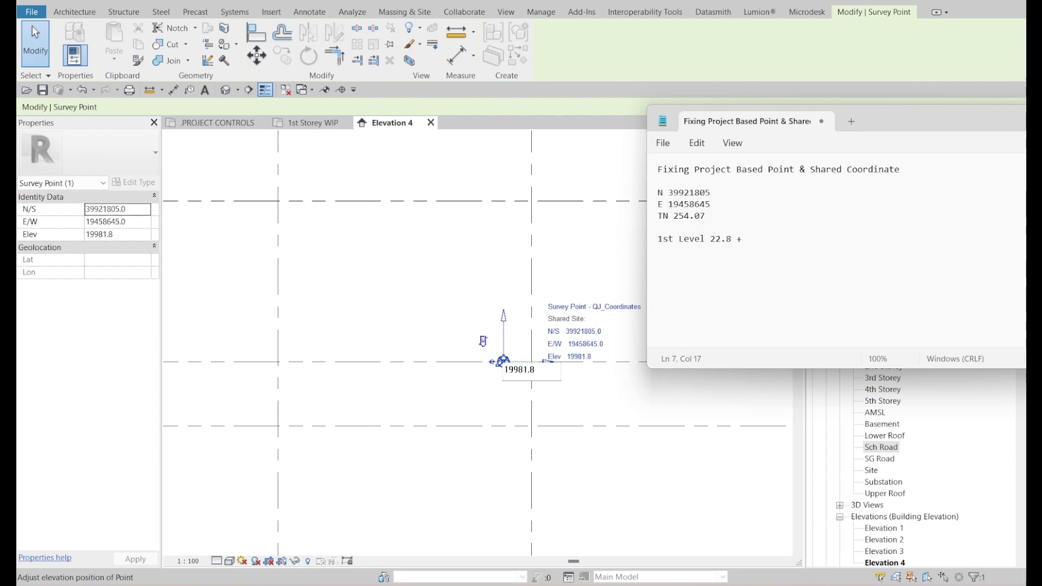
text(ingaore 122.8m) 122800mm)
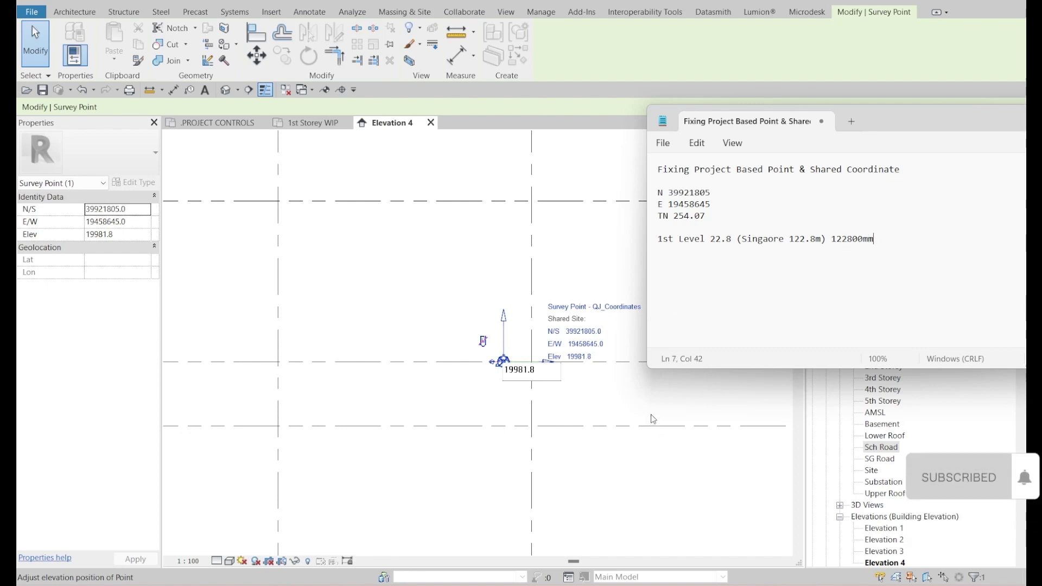
click(617, 407)
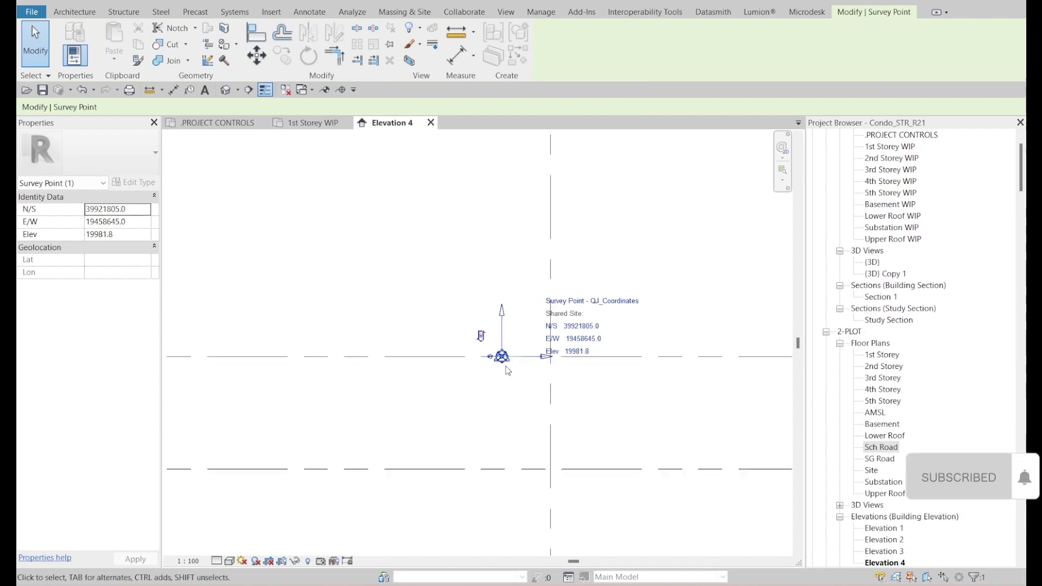
Step: Isolate the survey point from the overlapping project base point in Elevation 4 and set its elevation to 122800
click(509, 374)
click(499, 346)
drag(438, 299, 552, 412)
click(560, 50)
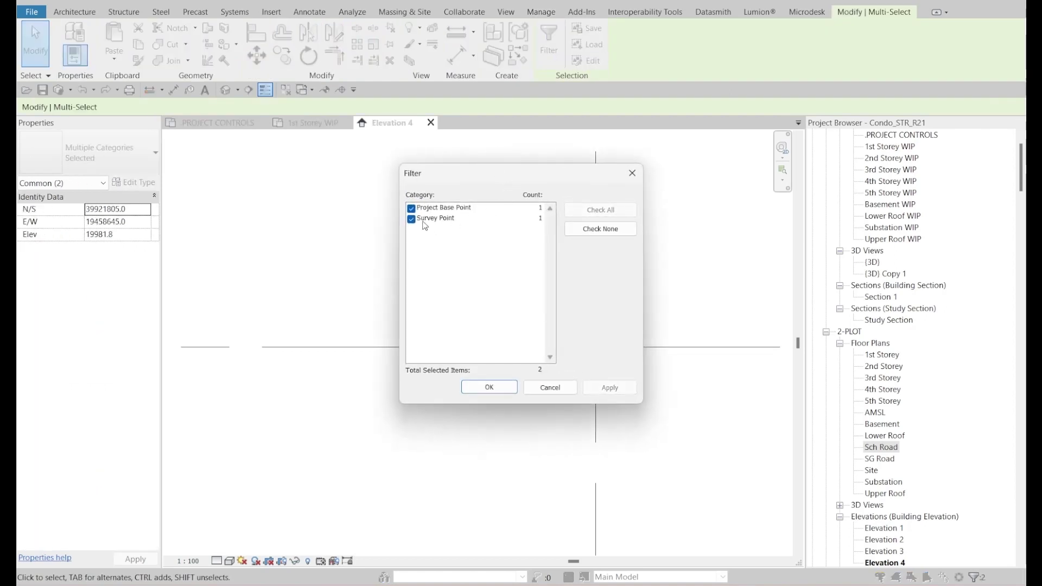
click(412, 208)
click(490, 387)
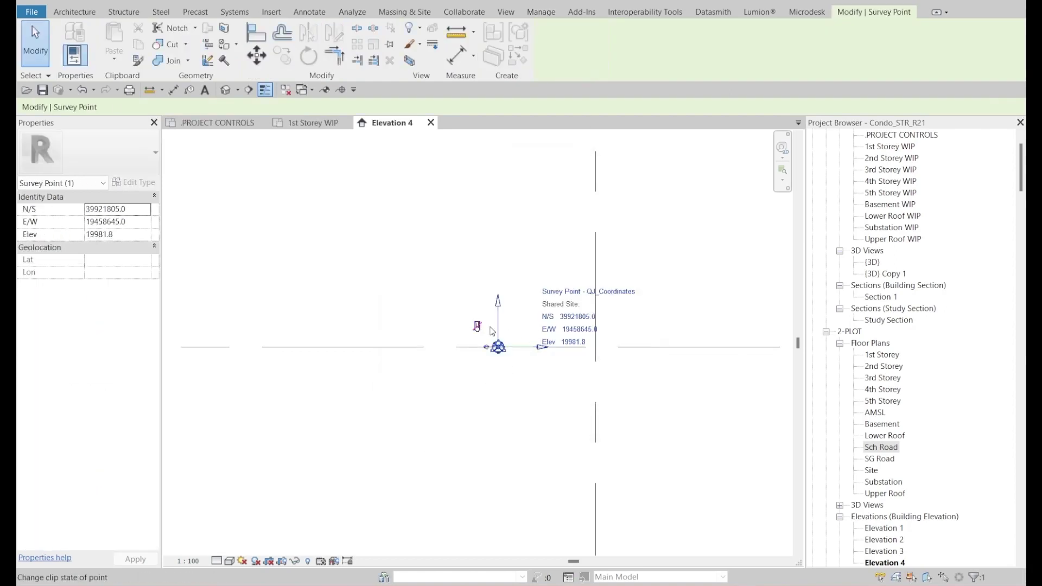
click(577, 346)
text(122800)
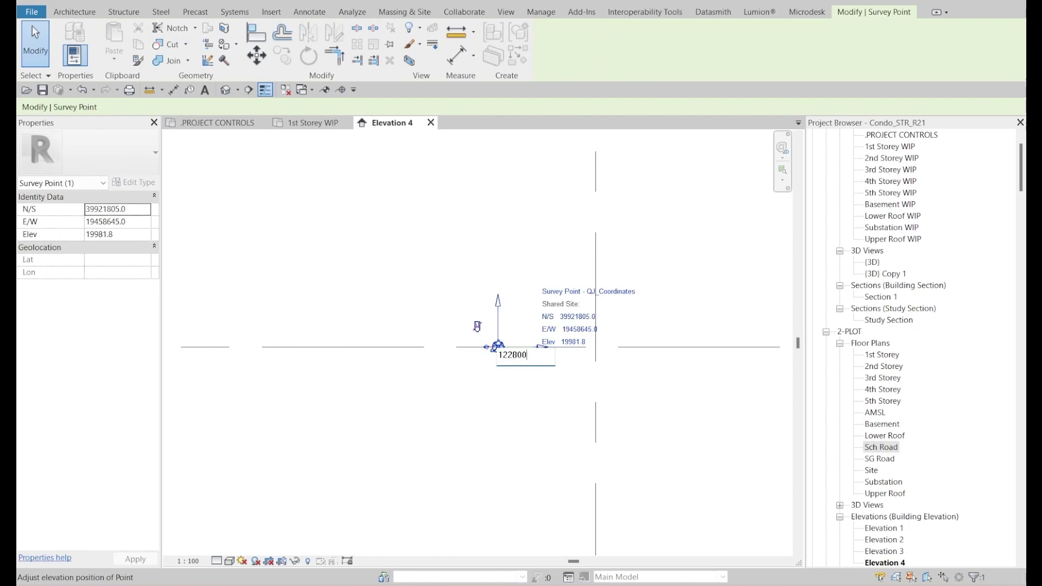
key(Return)
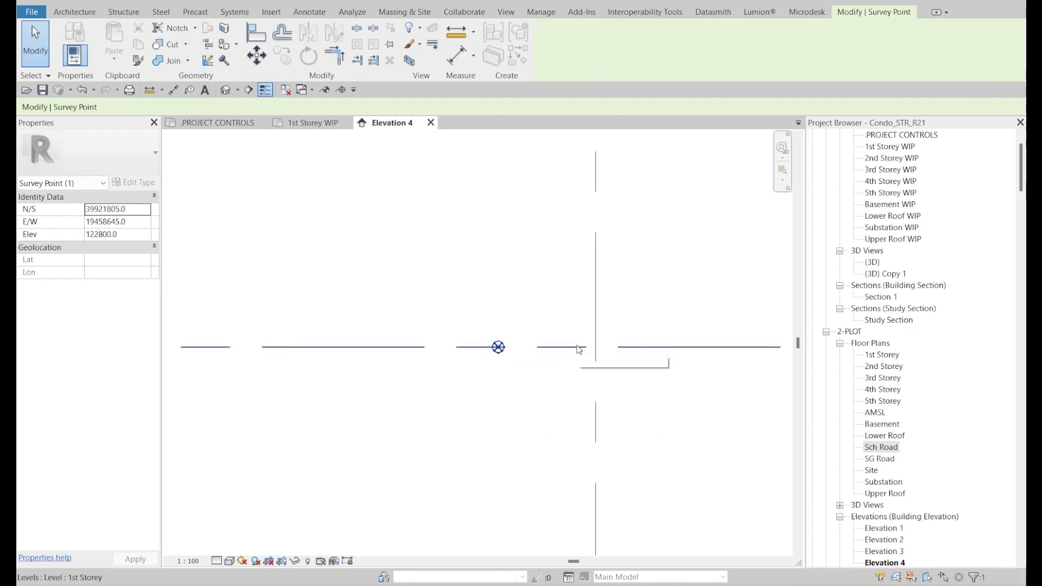
key(z)
key(f)
middle_drag(678, 187, 653, 252)
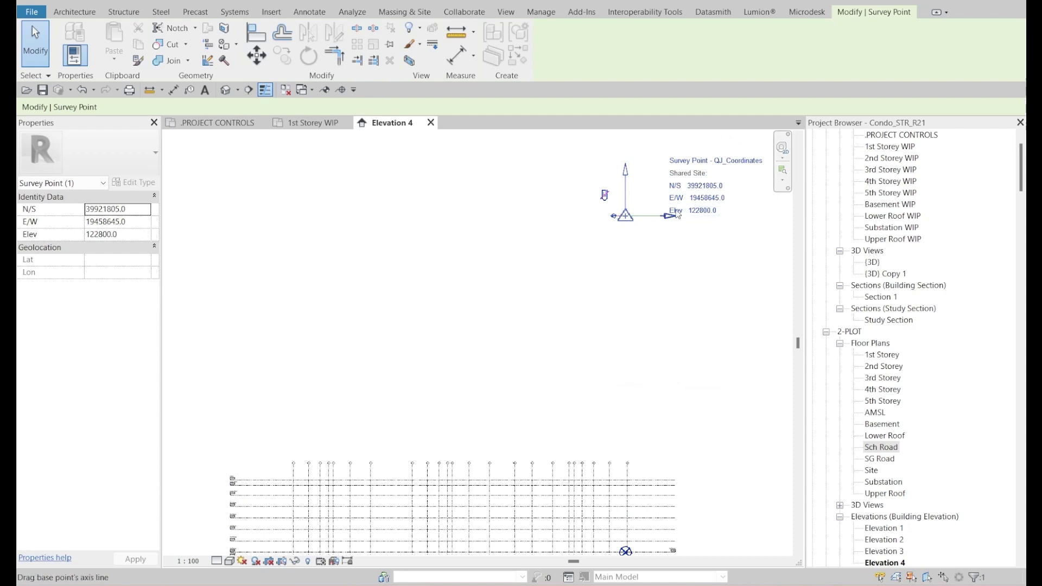
scroll(662, 266, down, 3)
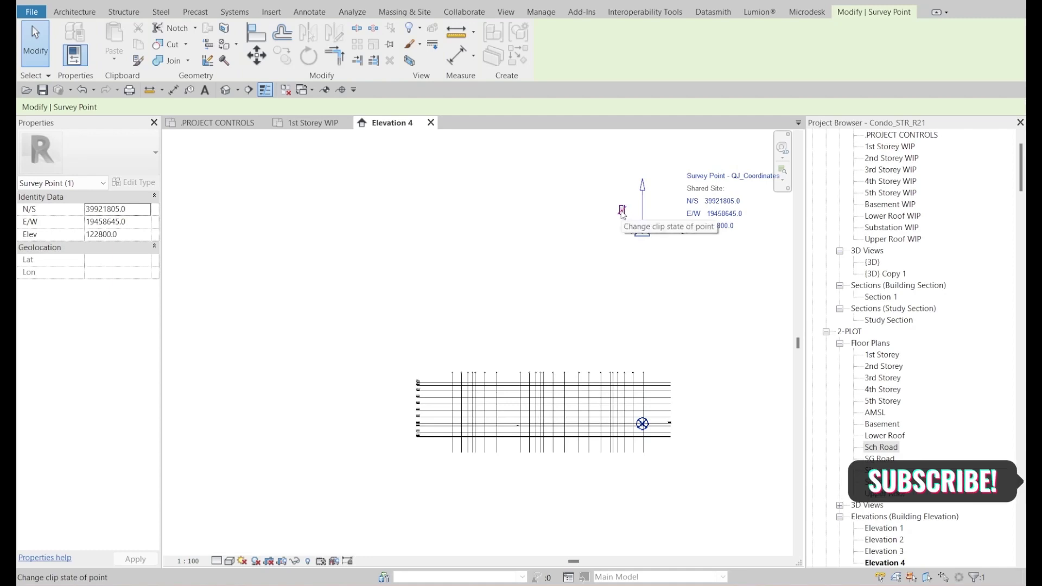
click(518, 255)
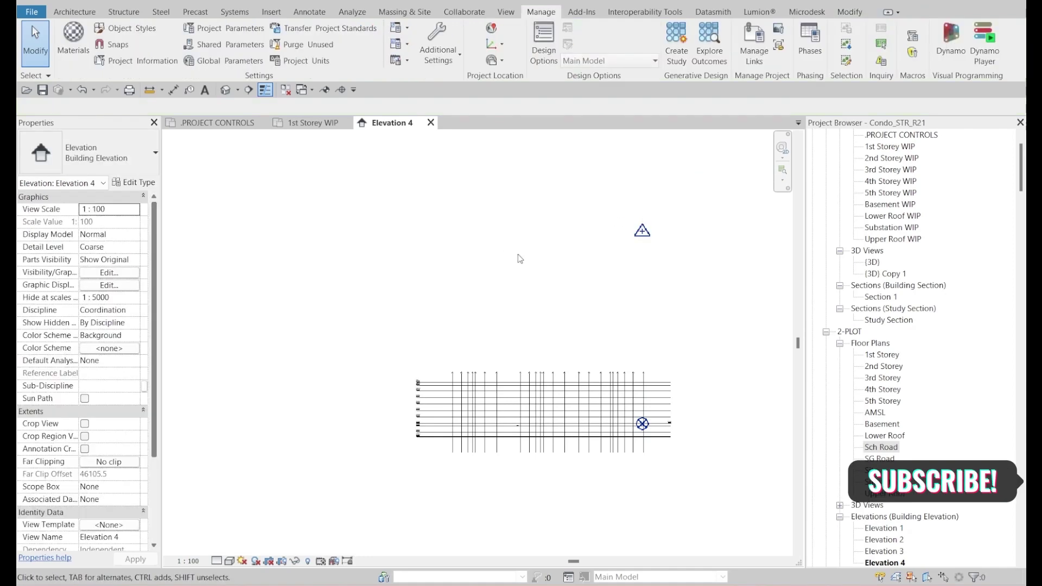
Step: Relocate the project in Elevation 4 from the project base point up to the survey point
click(642, 425)
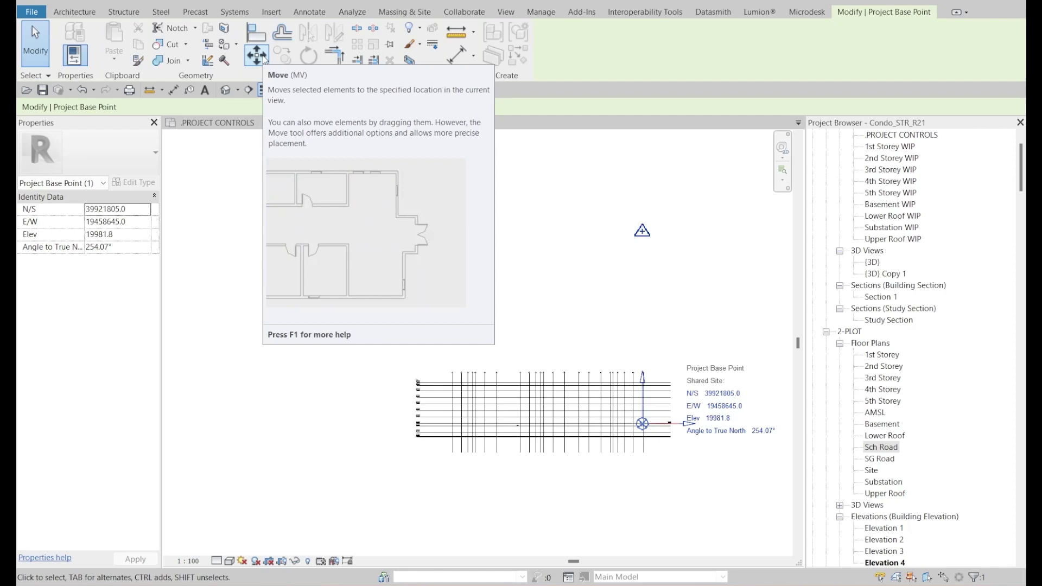
click(540, 11)
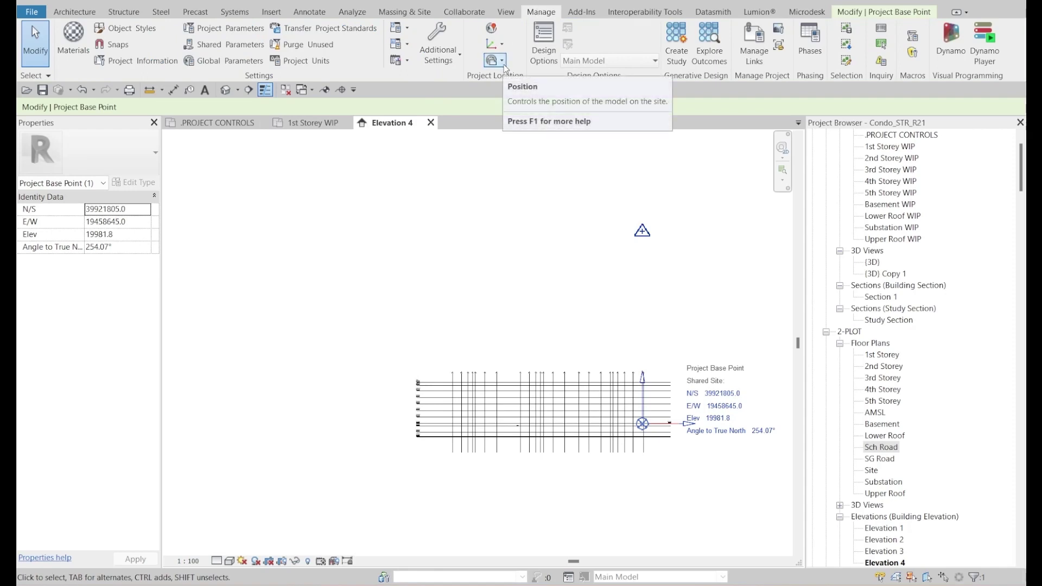
click(502, 63)
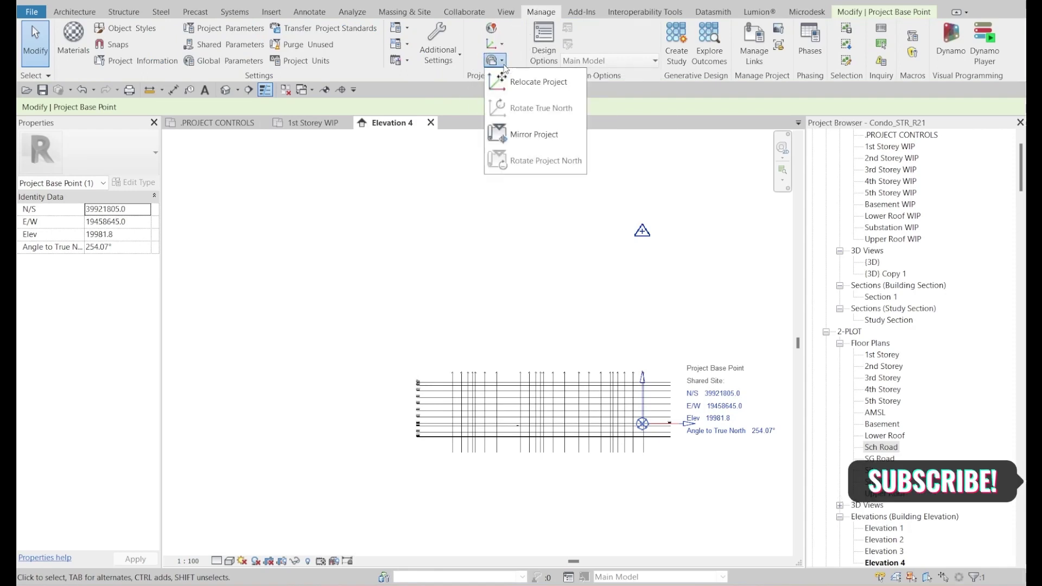
click(535, 86)
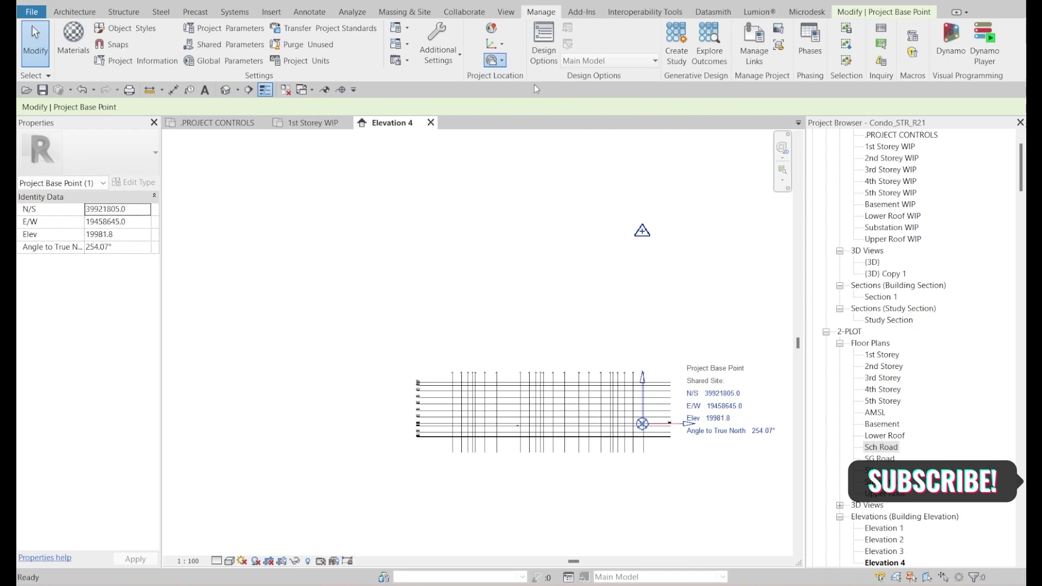
scroll(642, 425, up, 5)
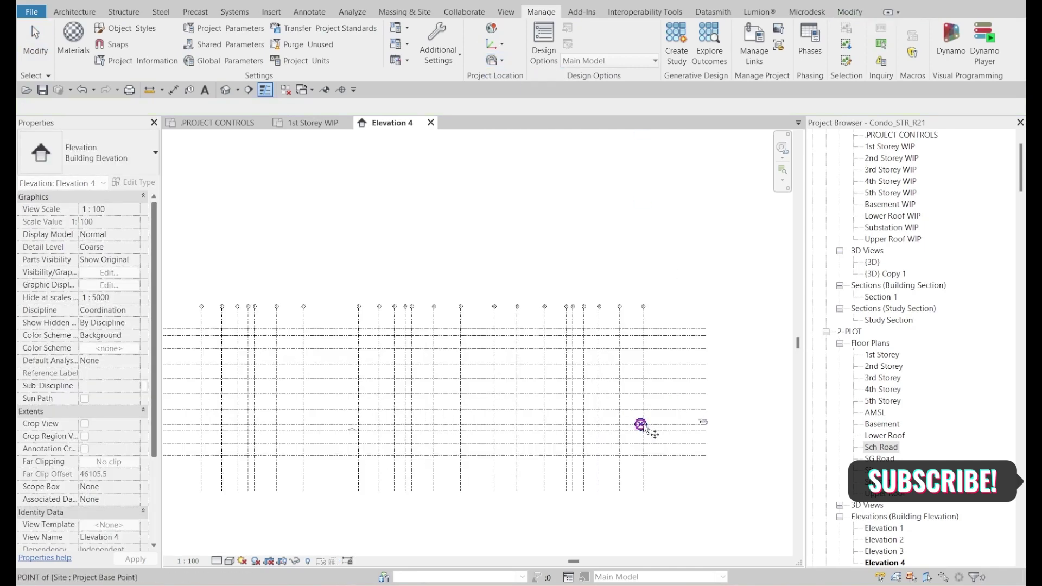
scroll(637, 423, up, 5)
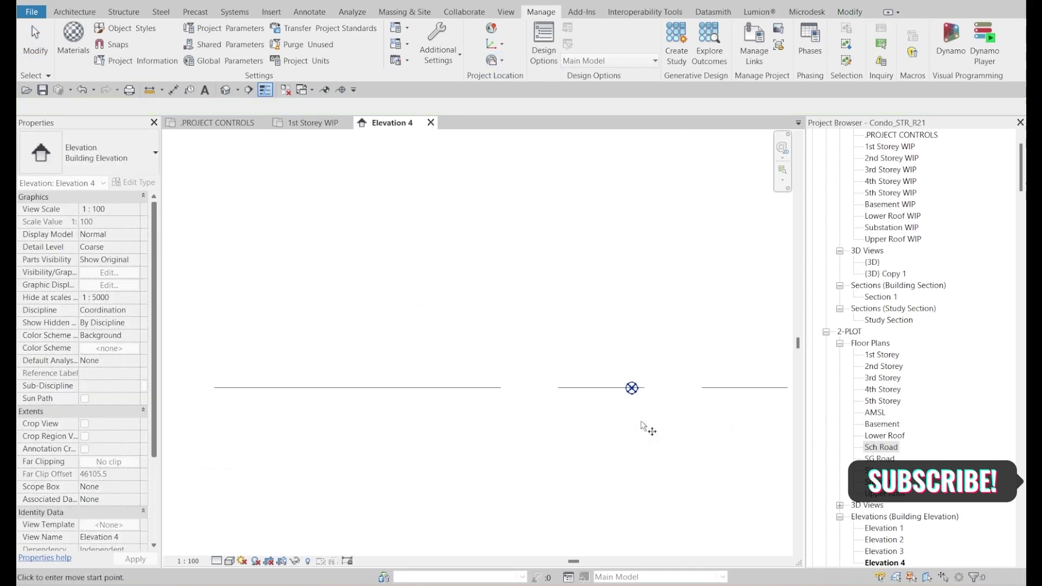
click(629, 377)
scroll(624, 407, down, 5)
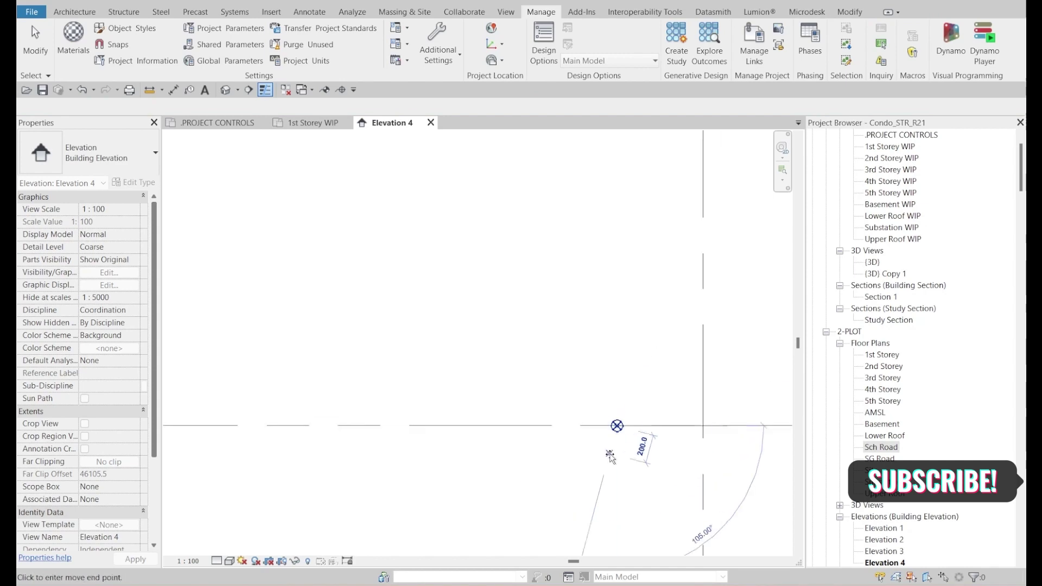
scroll(618, 434, down, 6)
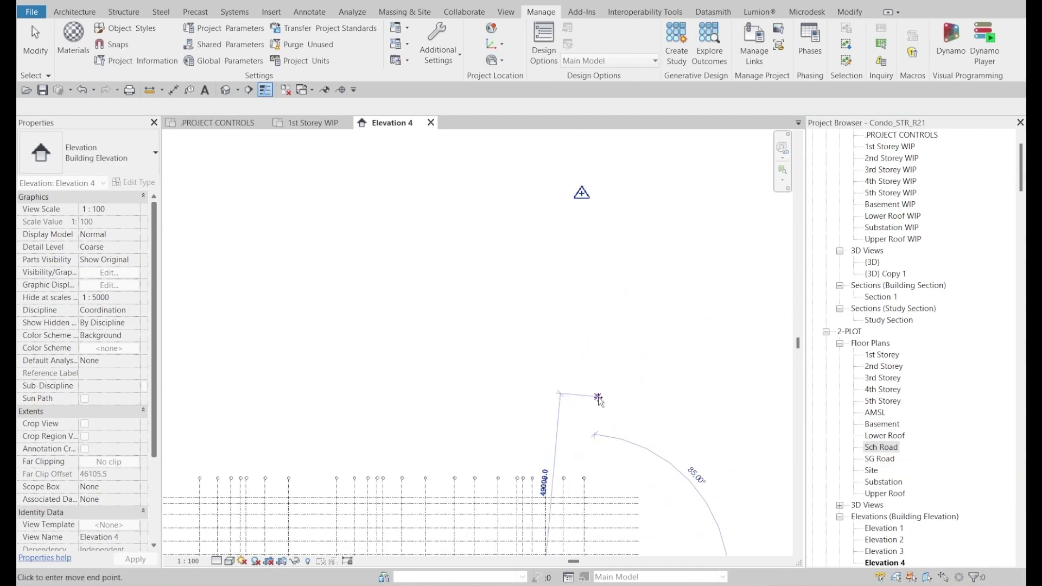
click(588, 280)
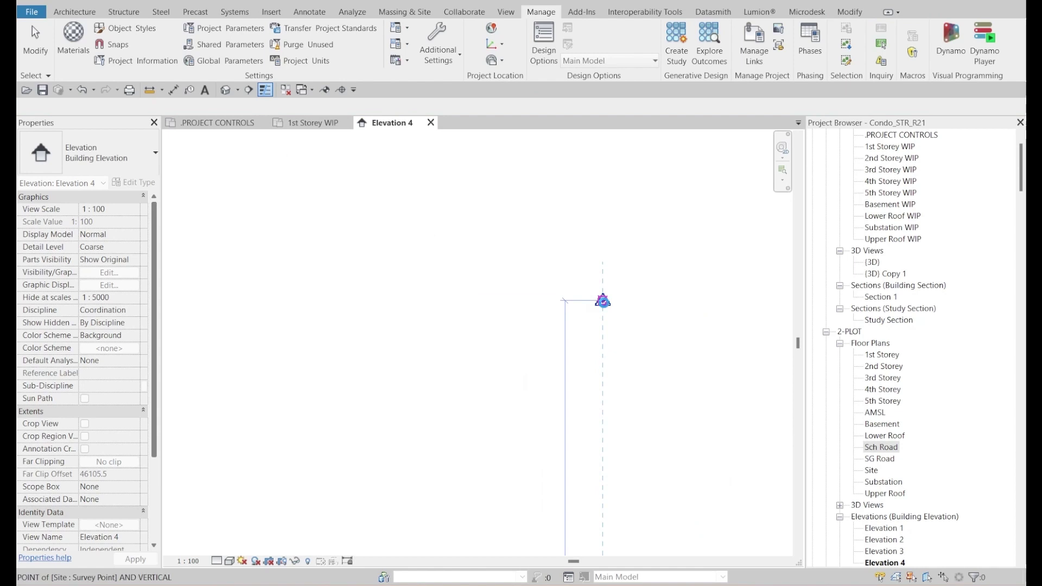
click(603, 300)
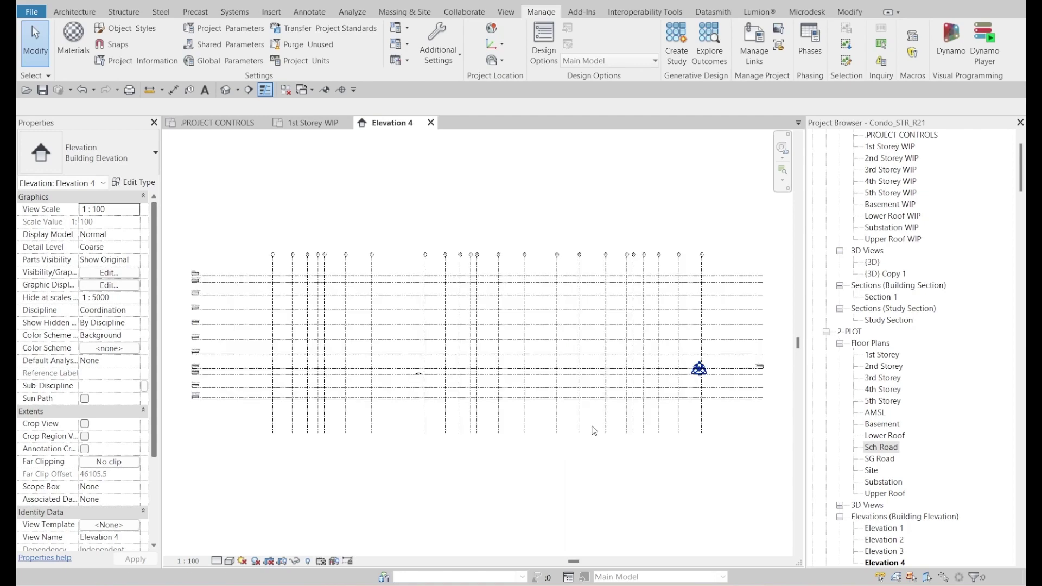
Step: Check the 1st Storey level's elevation label and the project base point's shared coordinates in Elevation 4
scroll(658, 390, up, 10)
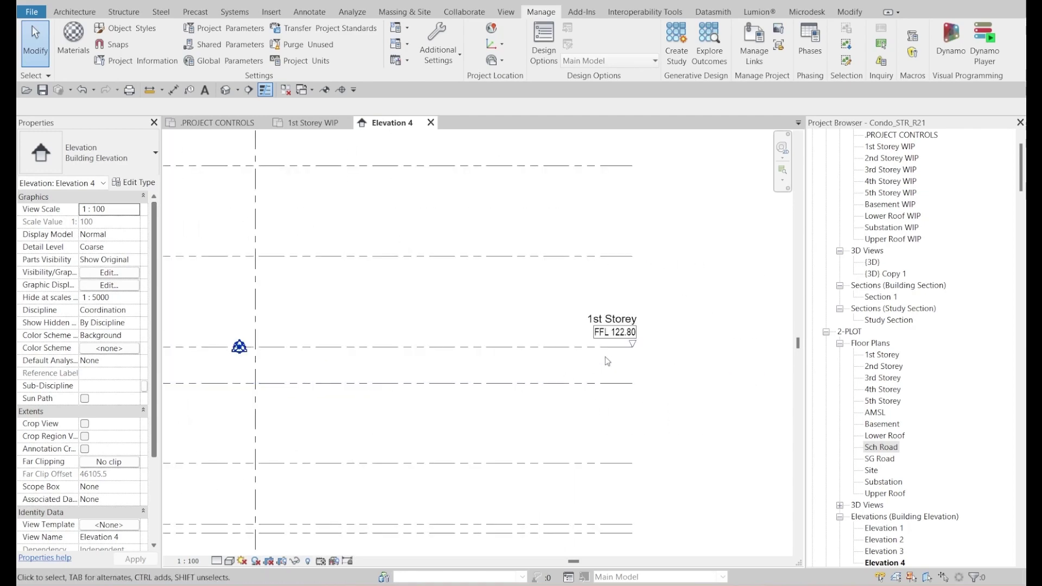
middle_drag(625, 343, 780, 345)
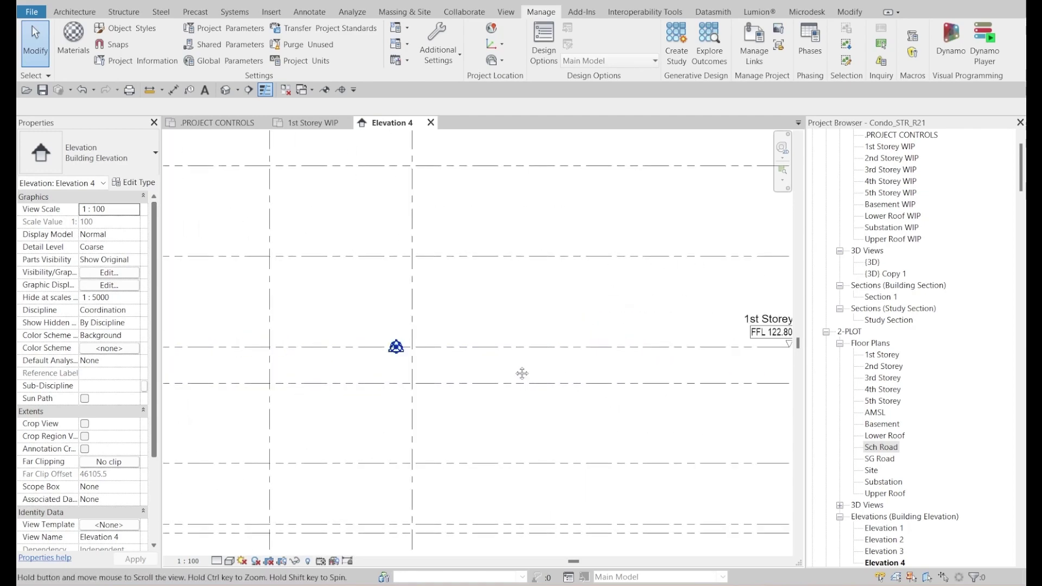
scroll(485, 355, up, 3)
click(475, 340)
scroll(481, 350, up, 2)
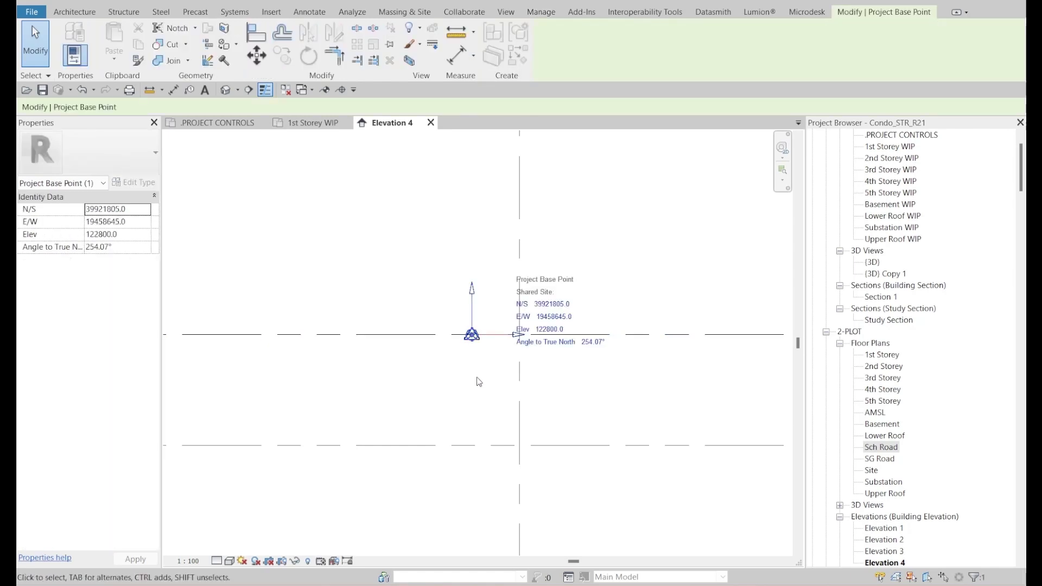
click(563, 336)
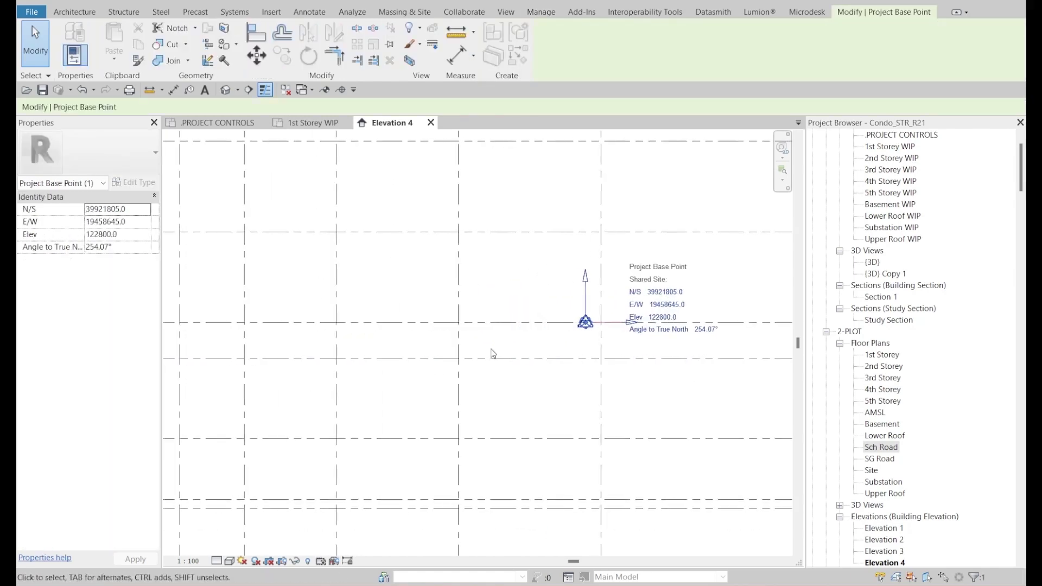
key(Escape)
Step: Place a QJ_ SFL spot elevation on the 1st Storey level line, beside the project base point
scroll(585, 326, down, 4)
key(e)
key(l)
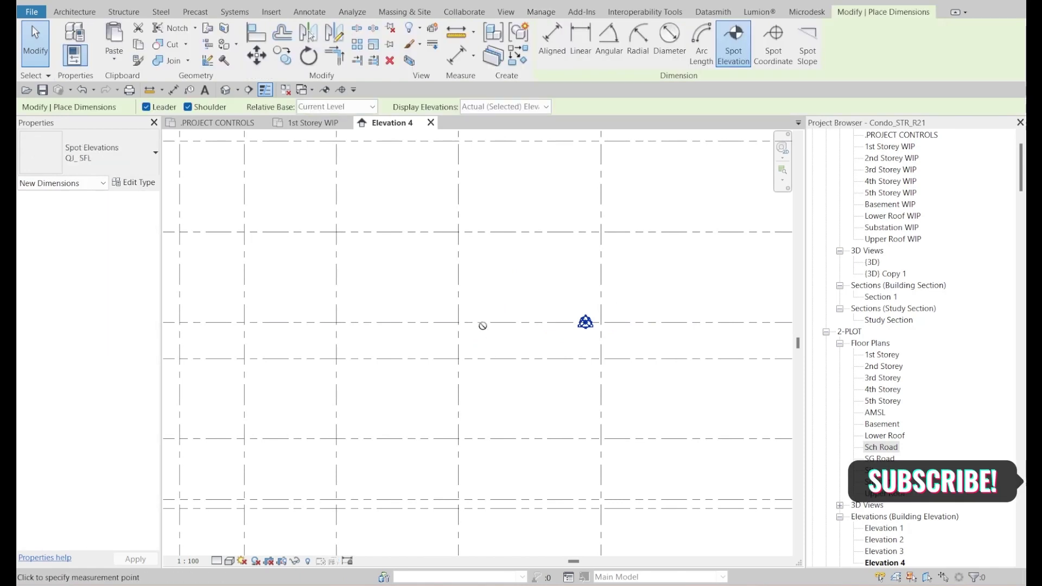
scroll(507, 299, up, 4)
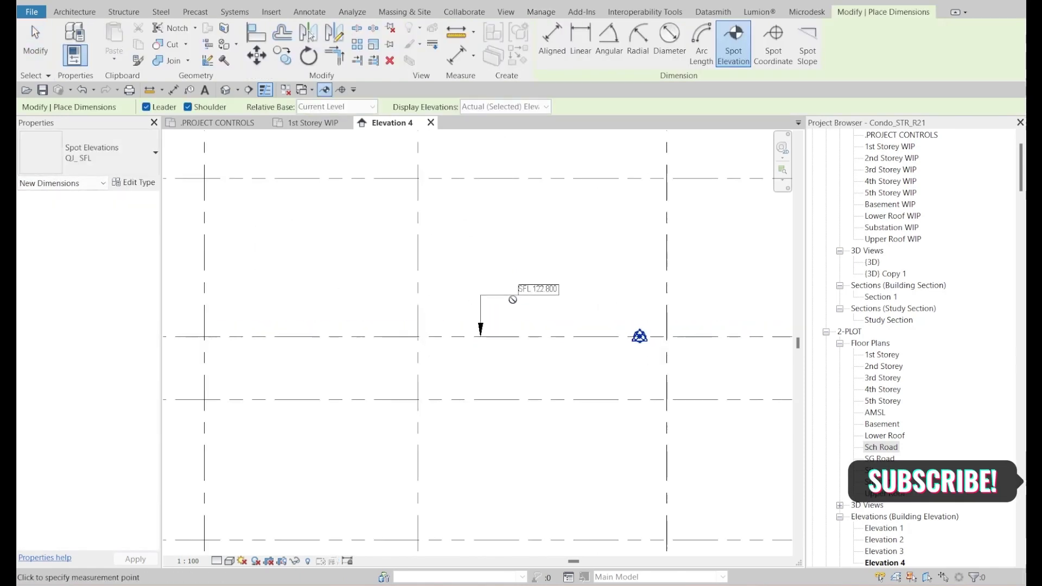
click(573, 282)
key(Escape)
key(Escape)
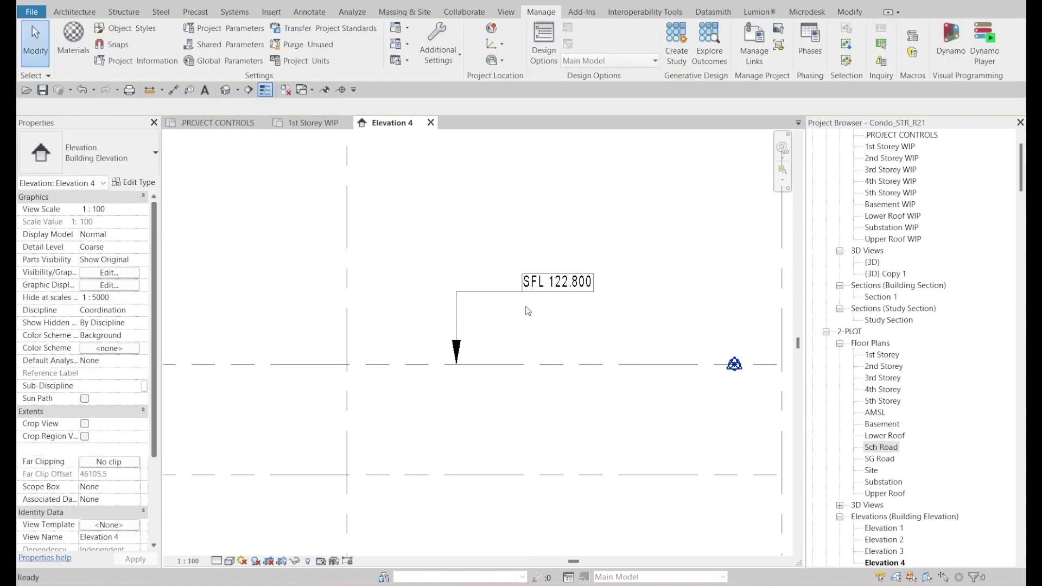
Step: Check which elevation base the spot elevation's type properties use
click(570, 282)
click(134, 183)
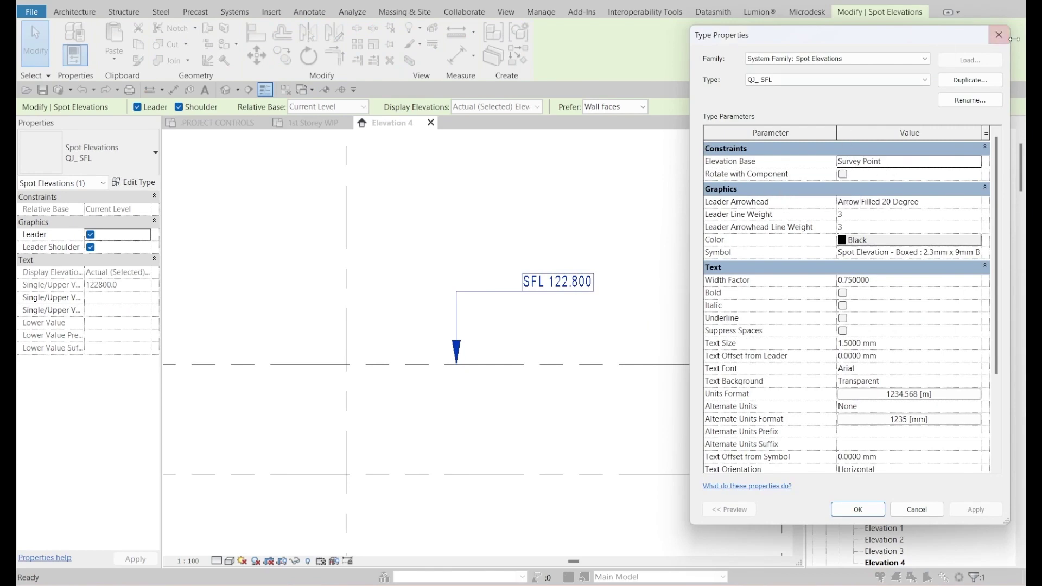
click(998, 35)
click(554, 315)
scroll(553, 315, down, 2)
drag(554, 315, 518, 296)
scroll(510, 304, down, 3)
key(Escape)
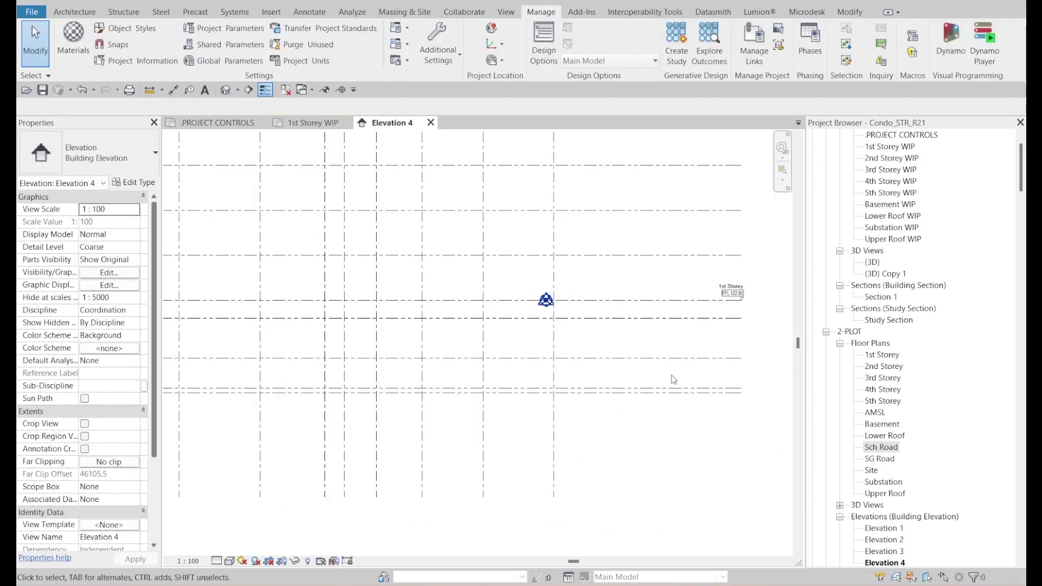
Step: Delete the Precon Dwg.dwg CAD drawing from the 1st Storey WIP plan
key(ctrl+Tab)
scroll(661, 399, down, 10)
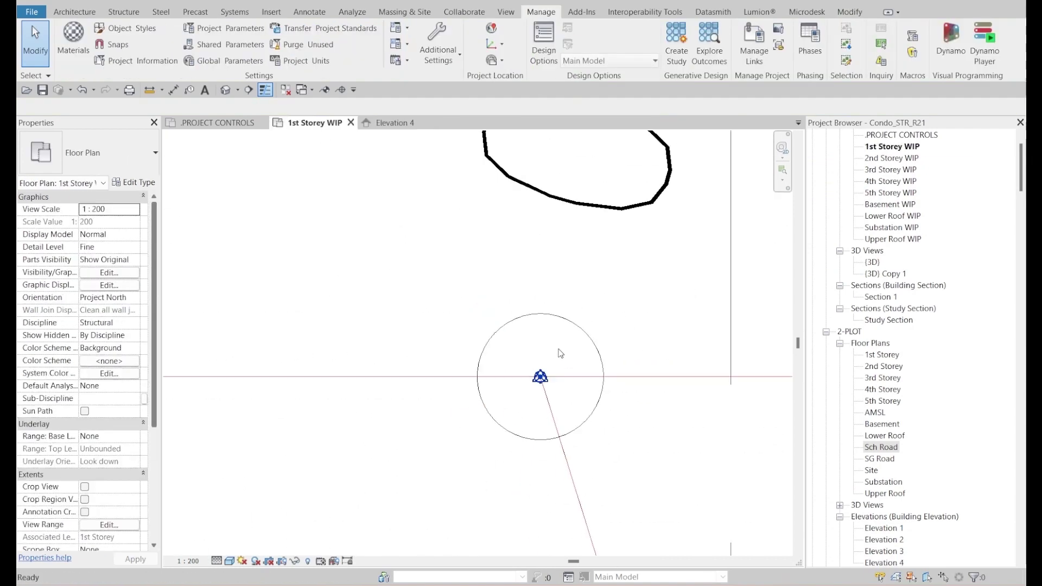
middle_drag(602, 386, 588, 379)
scroll(588, 379, down, 2)
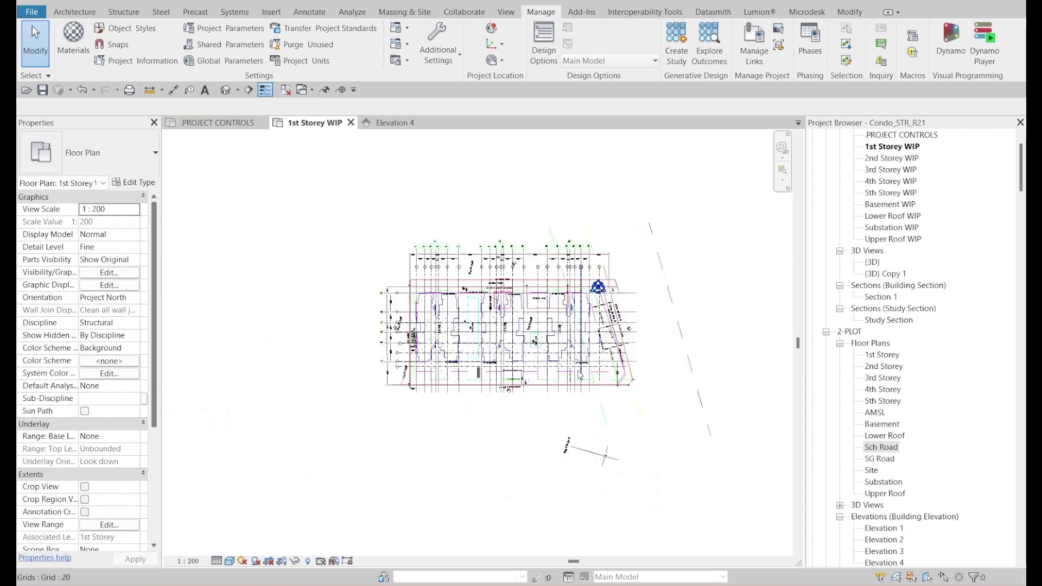
scroll(641, 417, up, 2)
scroll(640, 417, down, 2)
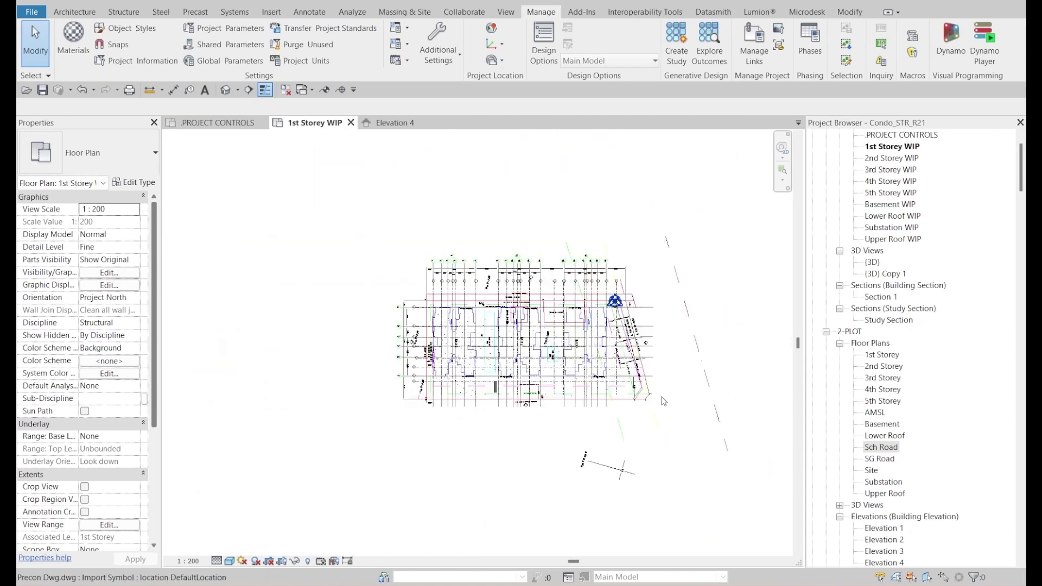
click(707, 380)
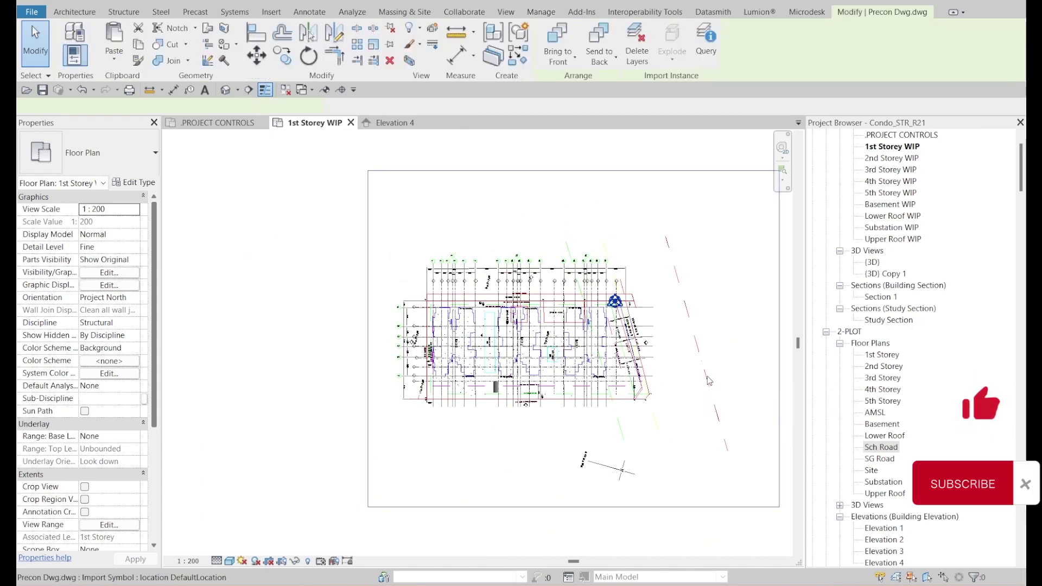
key(Delete)
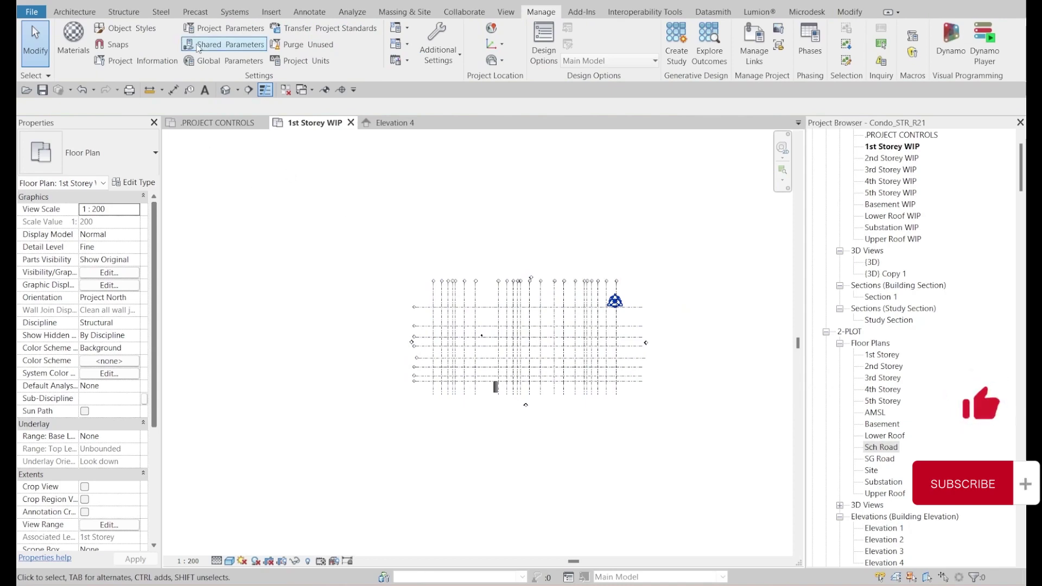
Step: Link Precon Dwg.dwg into the 1st Storey WIP plan by shared coordinates, in metres and current view only, and check its alignment
click(270, 11)
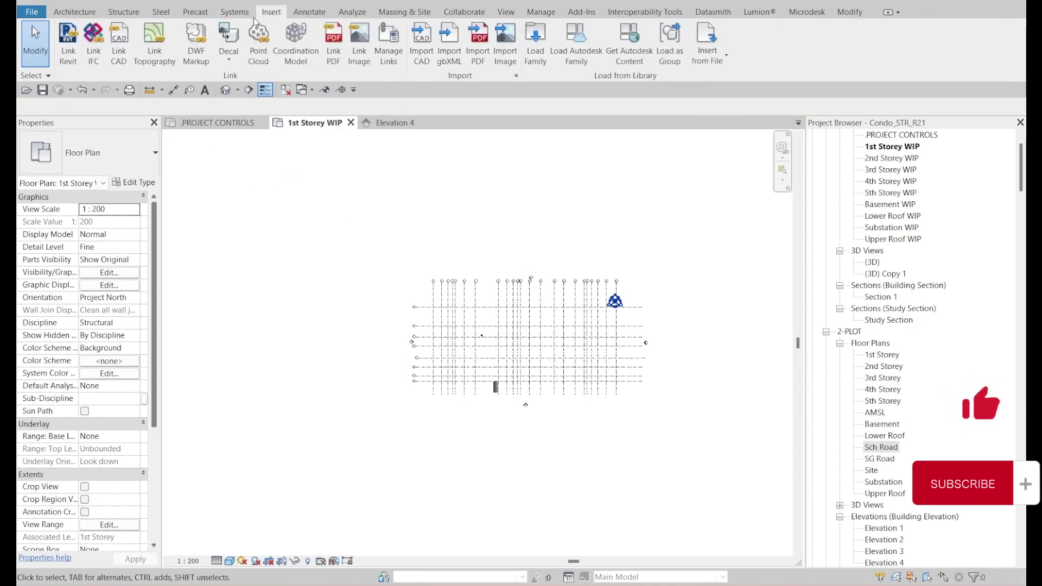
click(119, 43)
click(473, 105)
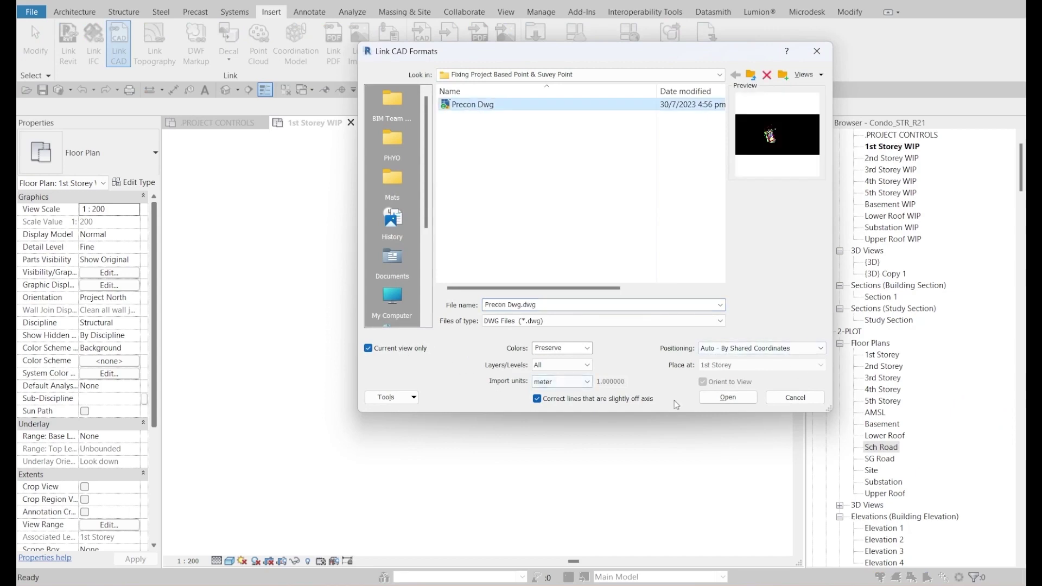
click(728, 398)
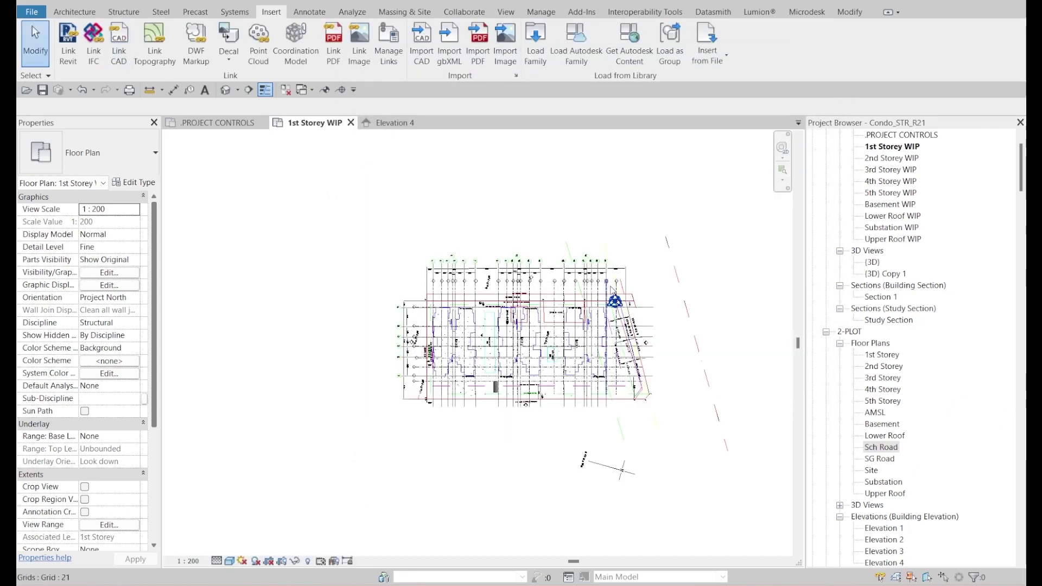
scroll(618, 317, up, 6)
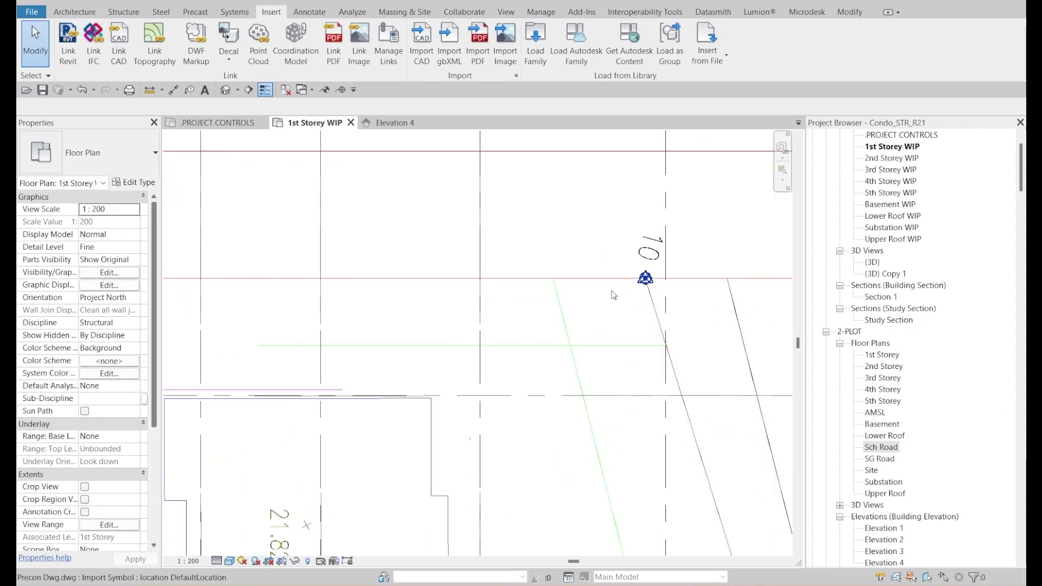
scroll(618, 316, down, 4)
middle_drag(643, 360, 663, 337)
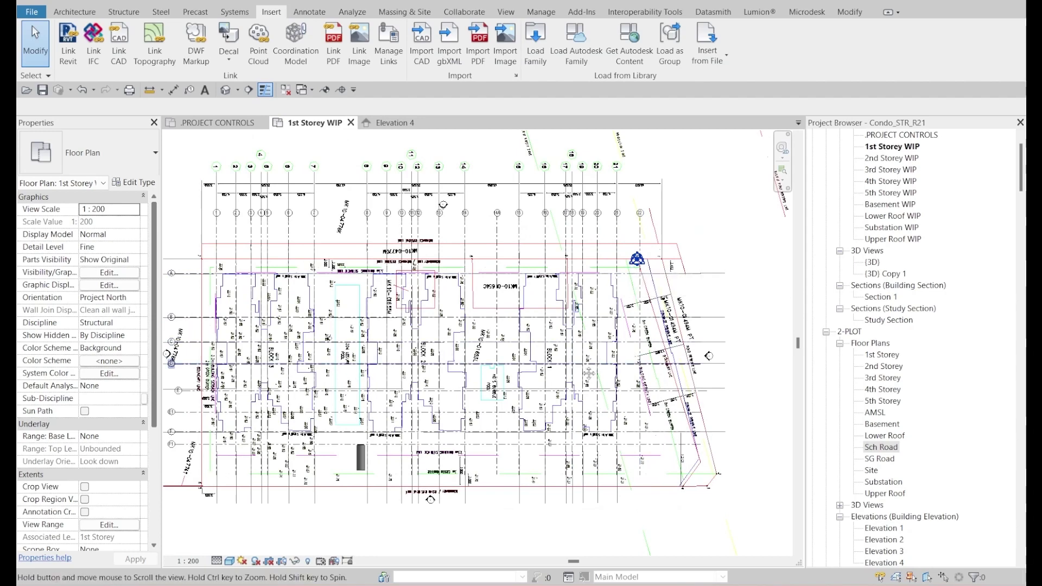
middle_drag(632, 268, 648, 259)
Step: Turn on the visibility of all model categories in the 1st Storey WIP plan
key(v)
key(v)
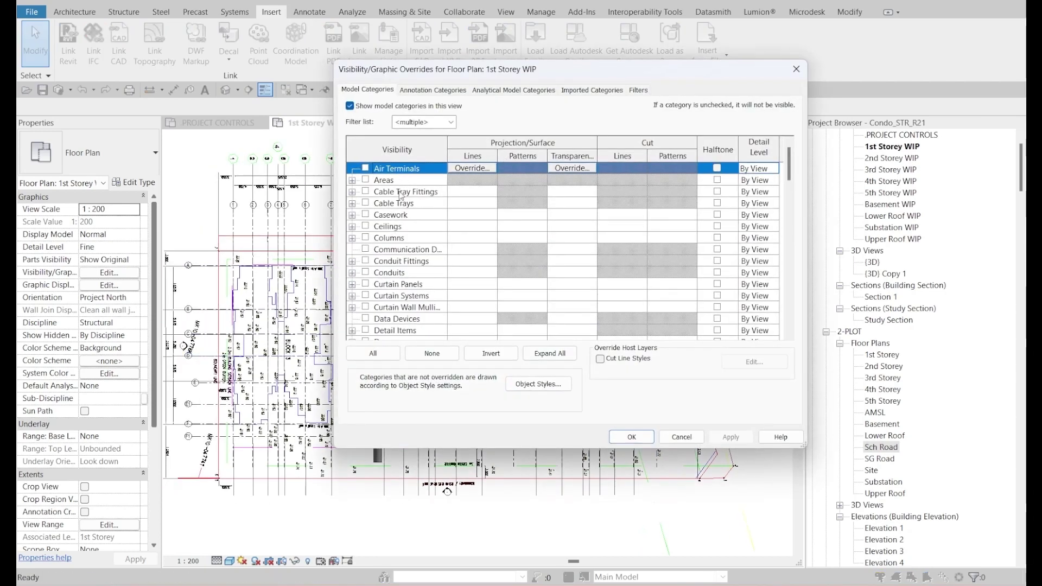
click(372, 353)
click(365, 284)
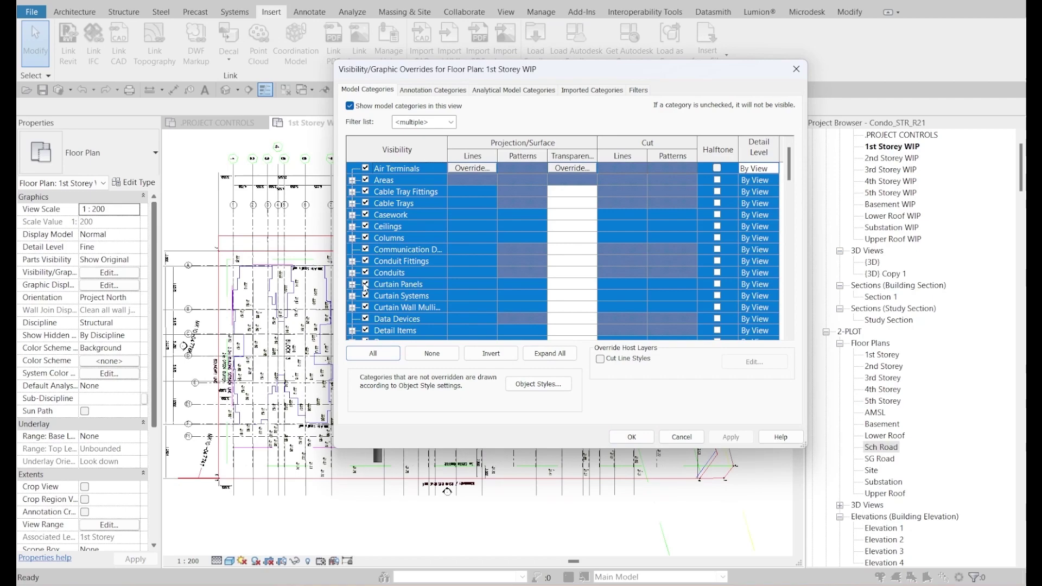
click(681, 436)
scroll(575, 448, down, 3)
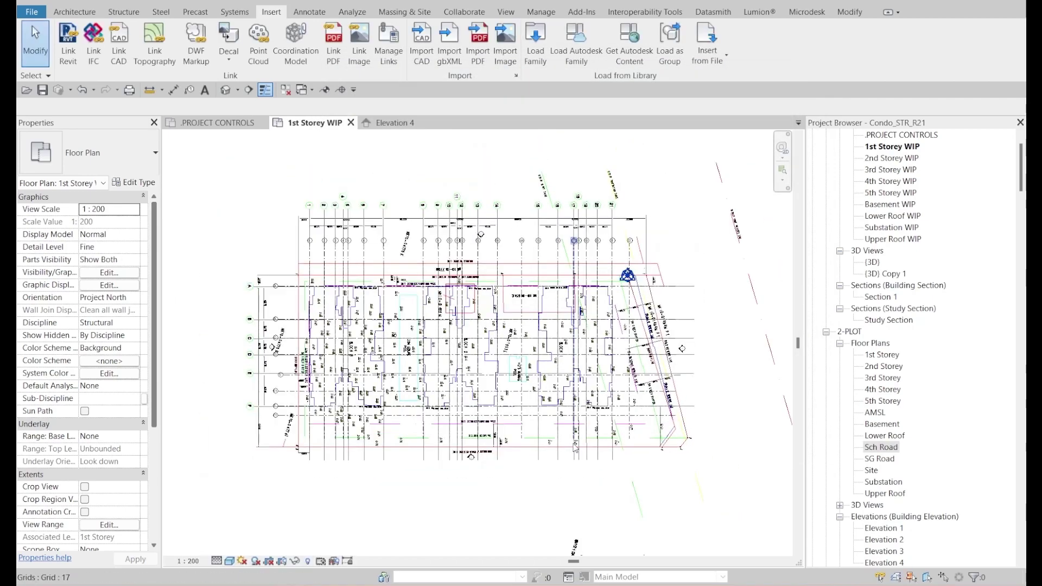
middle_drag(575, 448, 587, 445)
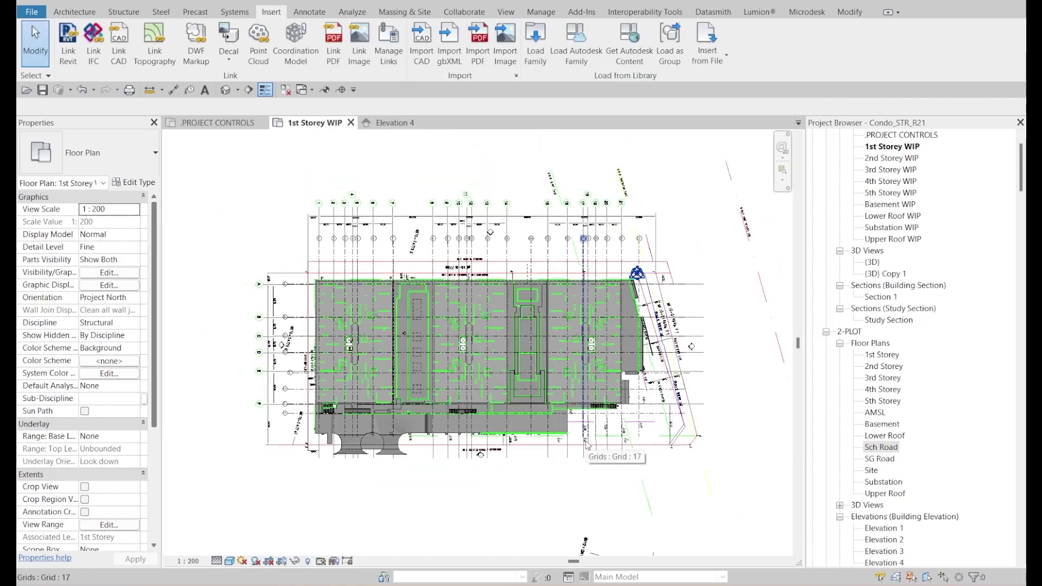